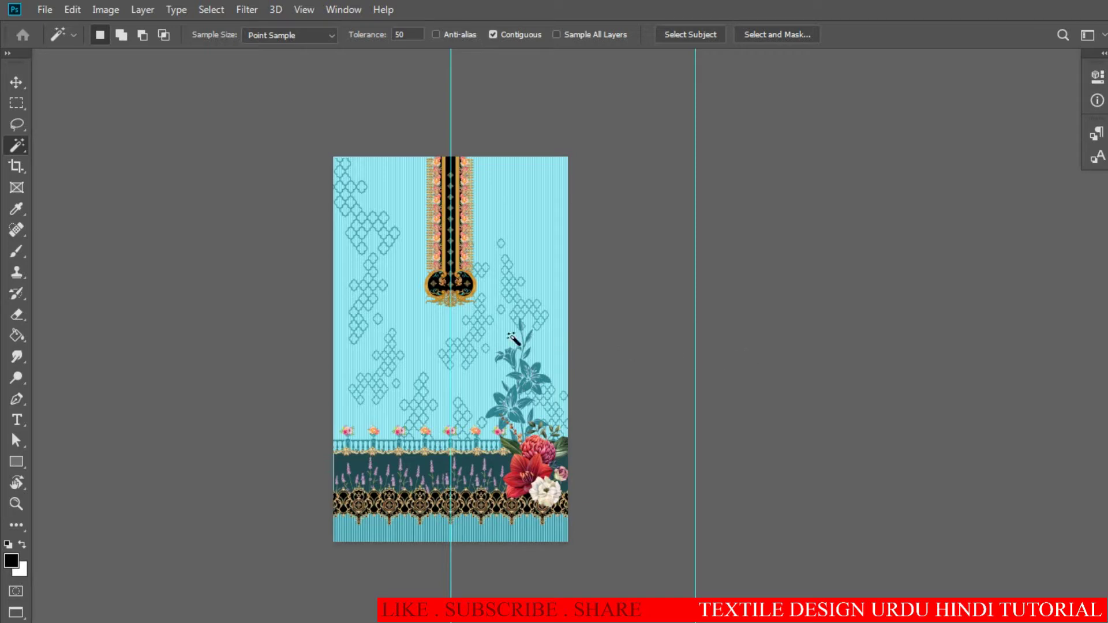
# - Show the Layers panel and zoom out to see the whole shirt design
pyautogui.press('F7')
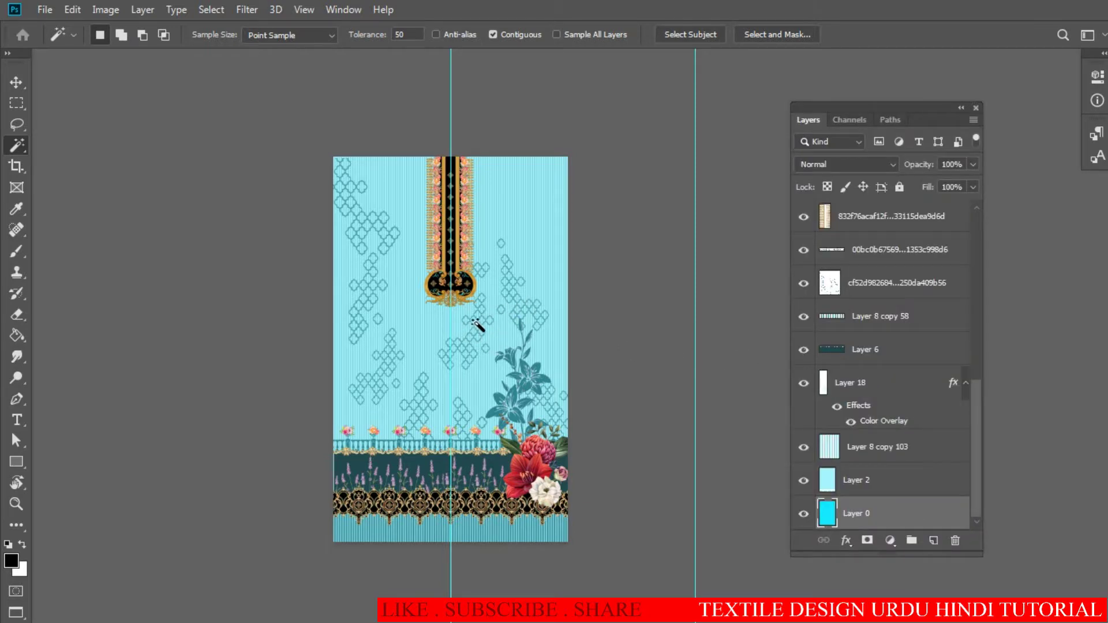
pyautogui.keyDown('ctrl'); pyautogui.click(473, 387); pyautogui.keyUp('ctrl')
pyautogui.keyDown('ctrl'); pyautogui.keyDown('alt'); pyautogui.click(464, 423); pyautogui.keyUp('alt'); pyautogui.keyUp('ctrl')
pyautogui.keyDown('ctrl'); pyautogui.keyDown('alt'); pyautogui.click(452, 376); pyautogui.keyUp('alt'); pyautogui.keyUp('ctrl')
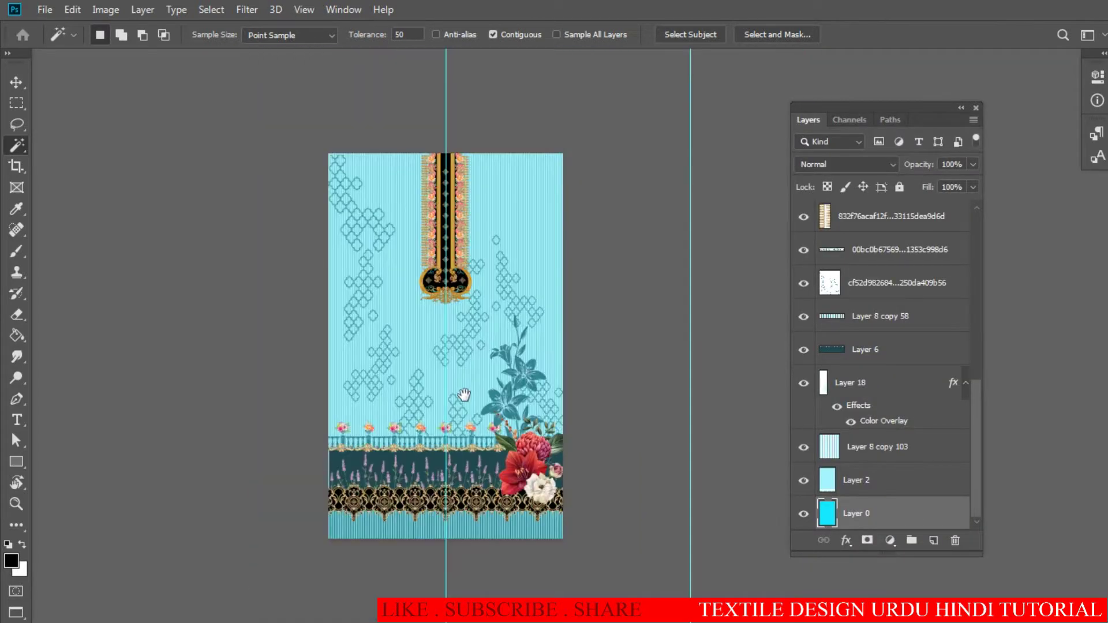
pyautogui.scroll(-2, 455, 404)
# - Zoom in on the lavender band, inspect the lower border, then frame the full design again
pyautogui.keyDown('ctrl'); pyautogui.click(437, 377); pyautogui.keyUp('ctrl')
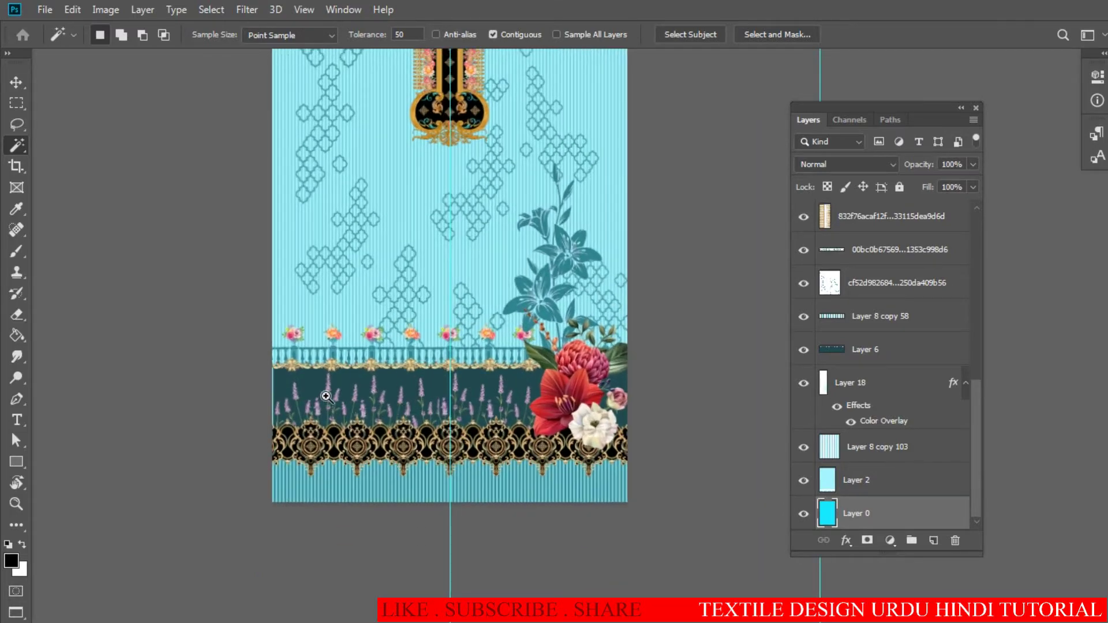
pyautogui.keyDown('ctrl'); pyautogui.click(436, 378); pyautogui.keyUp('ctrl')
pyautogui.moveTo(507, 369); pyautogui.dragTo(507, 309)
pyautogui.scroll(-3, 547, 362)
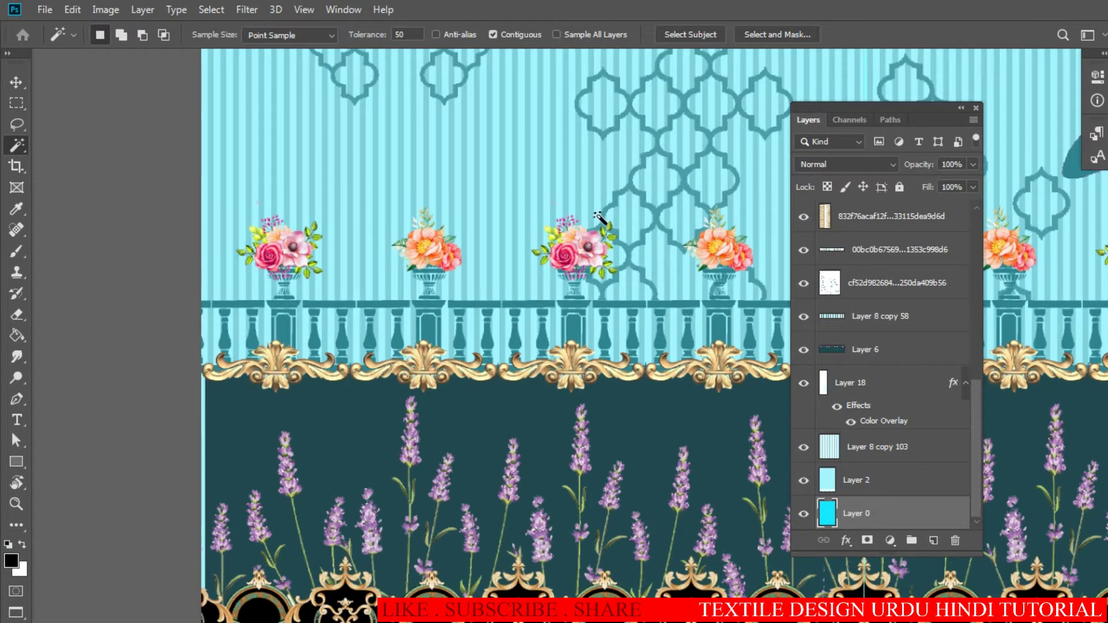
pyautogui.scroll(-3, 562, 339)
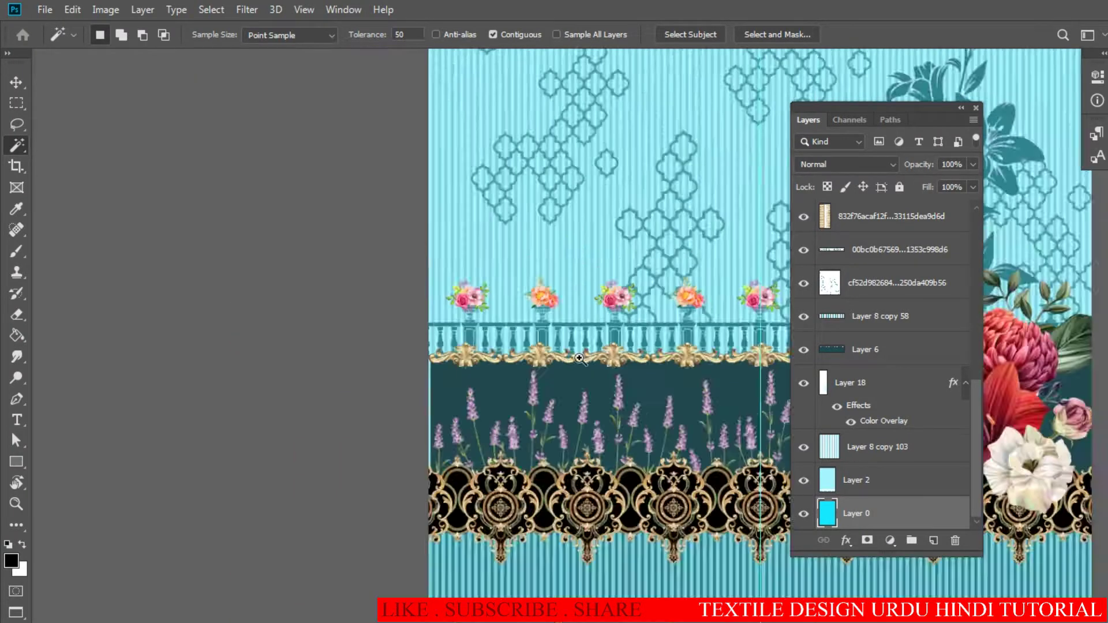
pyautogui.scroll(-2, 562, 339)
pyautogui.moveTo(577, 371)
pyautogui.mouseDown()
pyautogui.moveTo(542, 388)
pyautogui.moveTo(537, 372)
pyautogui.mouseUp()
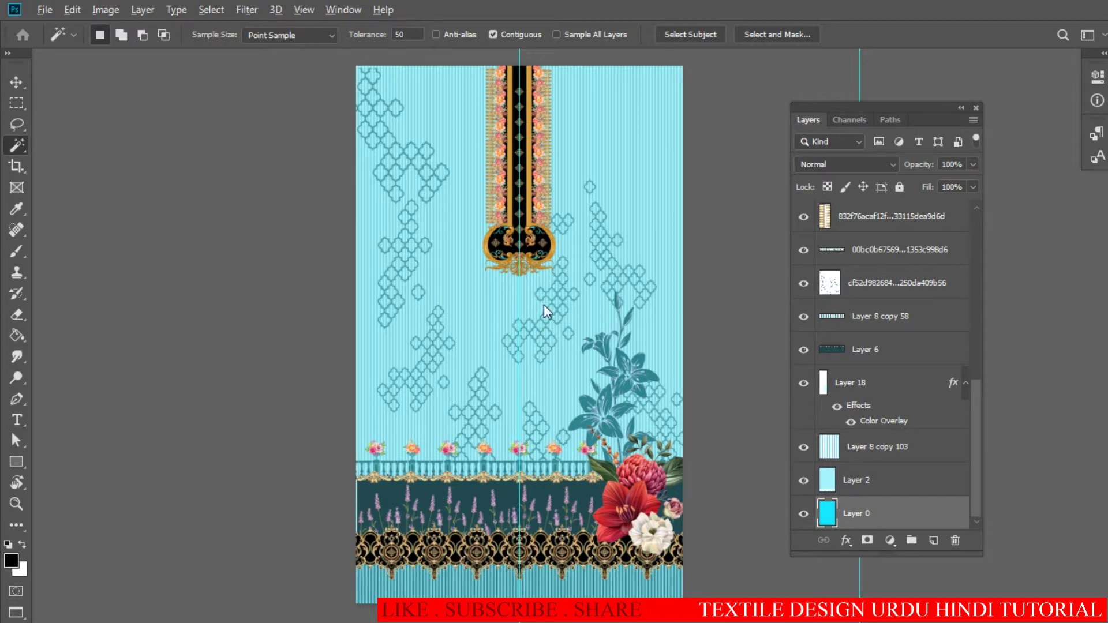
# - Resize the canvas from 23×38 to 33×45 inches with the bottom-centre anchor
pyautogui.hotkey('ctrl', 'alt', 'c')
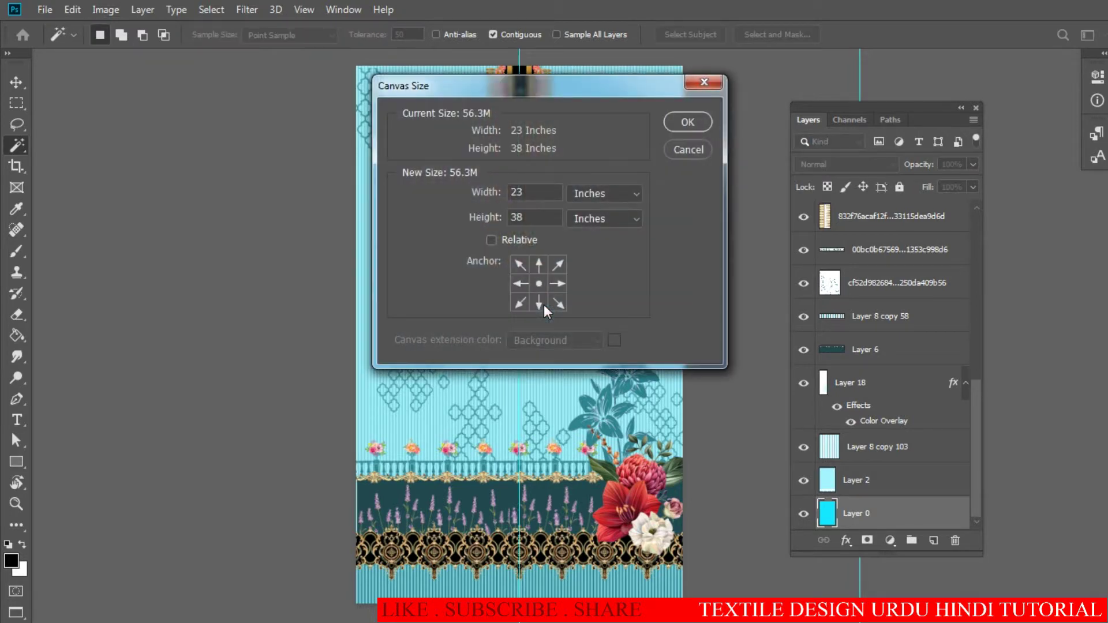
pyautogui.press('Escape')
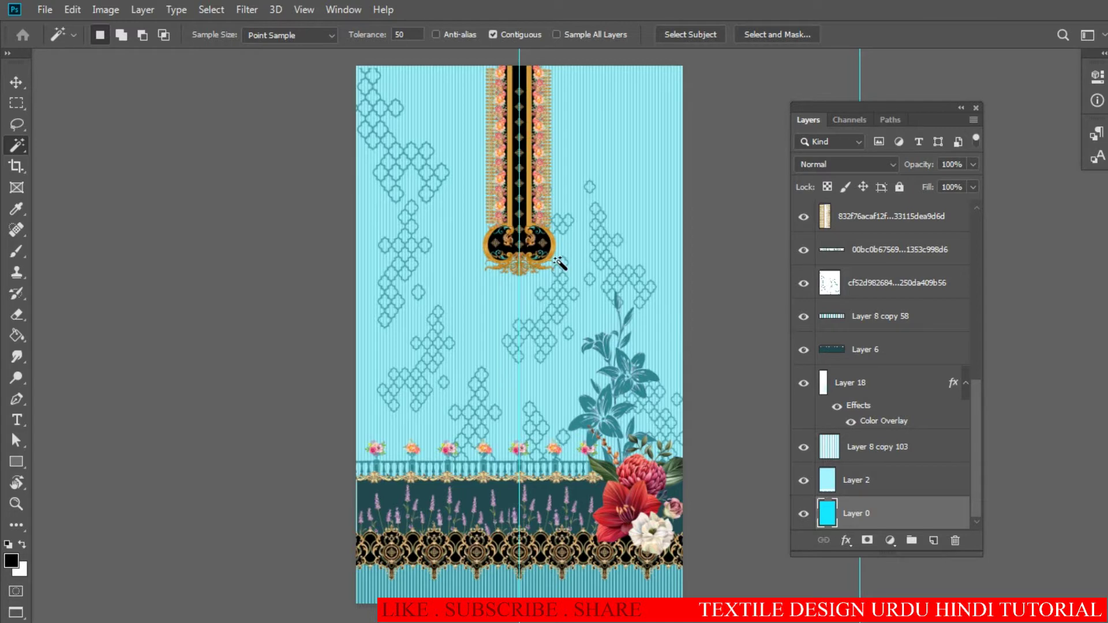
pyautogui.hotkey('ctrl', 'alt', 'c')
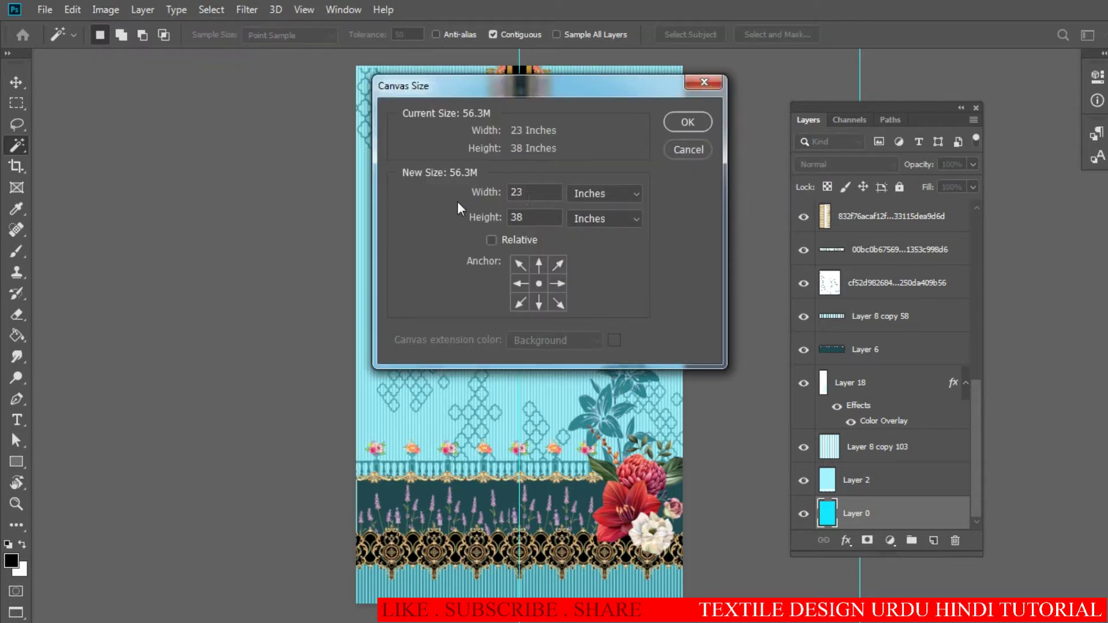
pyautogui.write('33')
pyautogui.write('45')
pyautogui.click(539, 303)
pyautogui.click(688, 122)
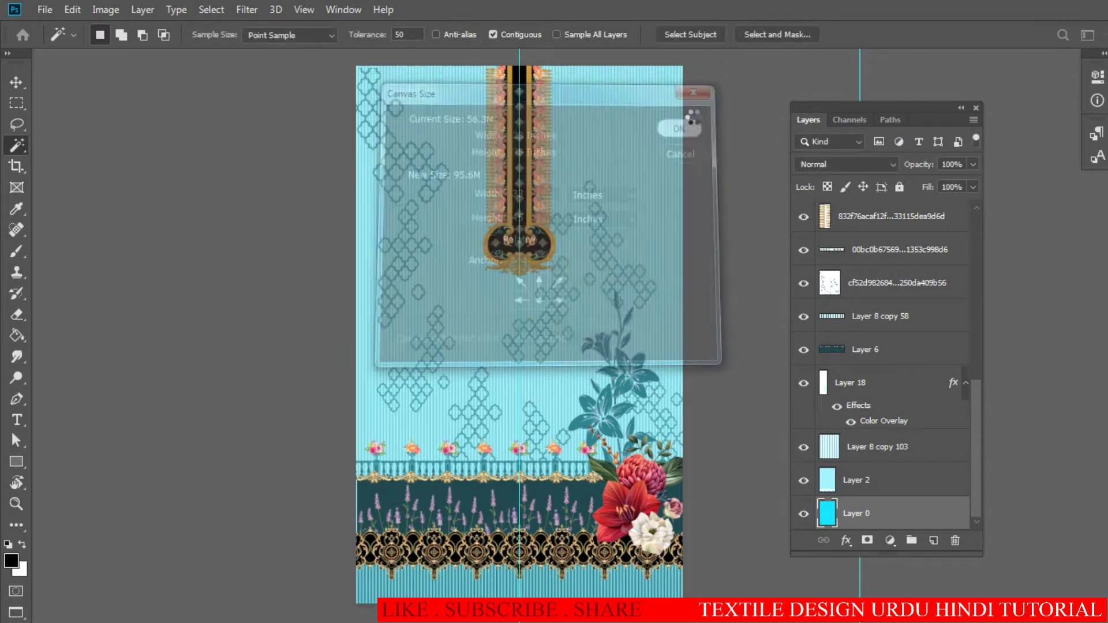
pyautogui.scroll(-2, 574, 369)
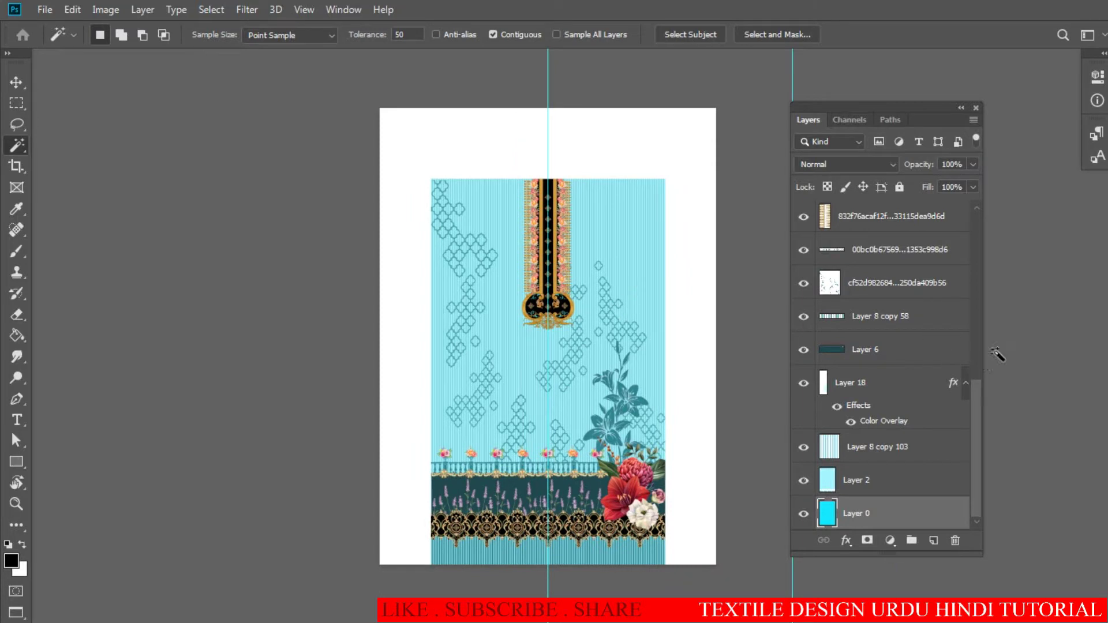
# - Make Layer 2 active and zoom in on the lower border
pyautogui.click(857, 484)
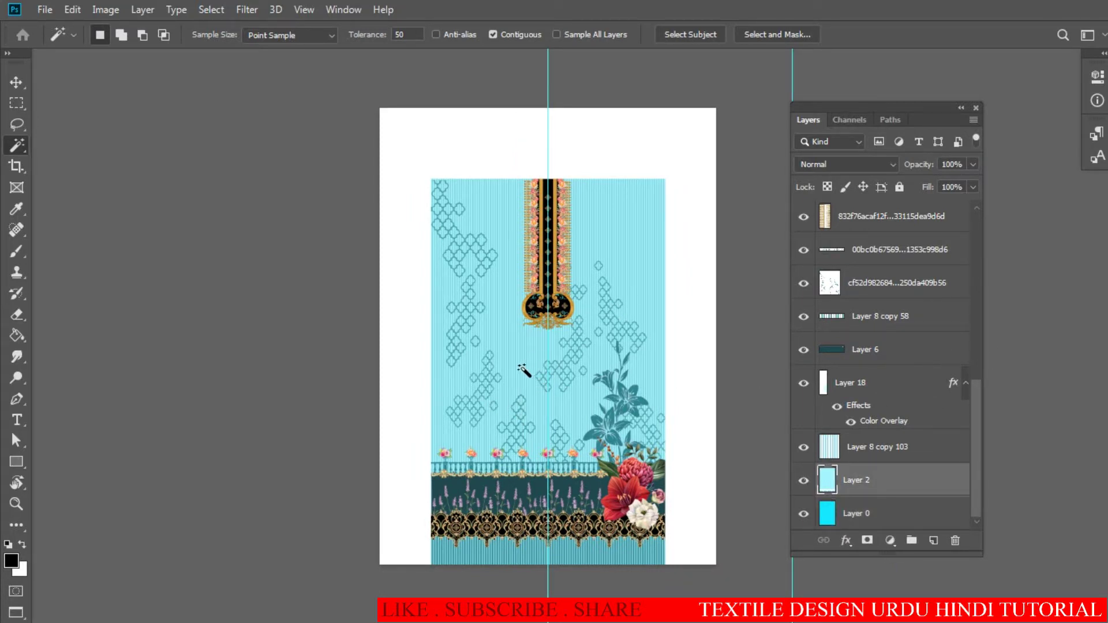
pyautogui.click(538, 425)
pyautogui.scroll(-3, 502, 383)
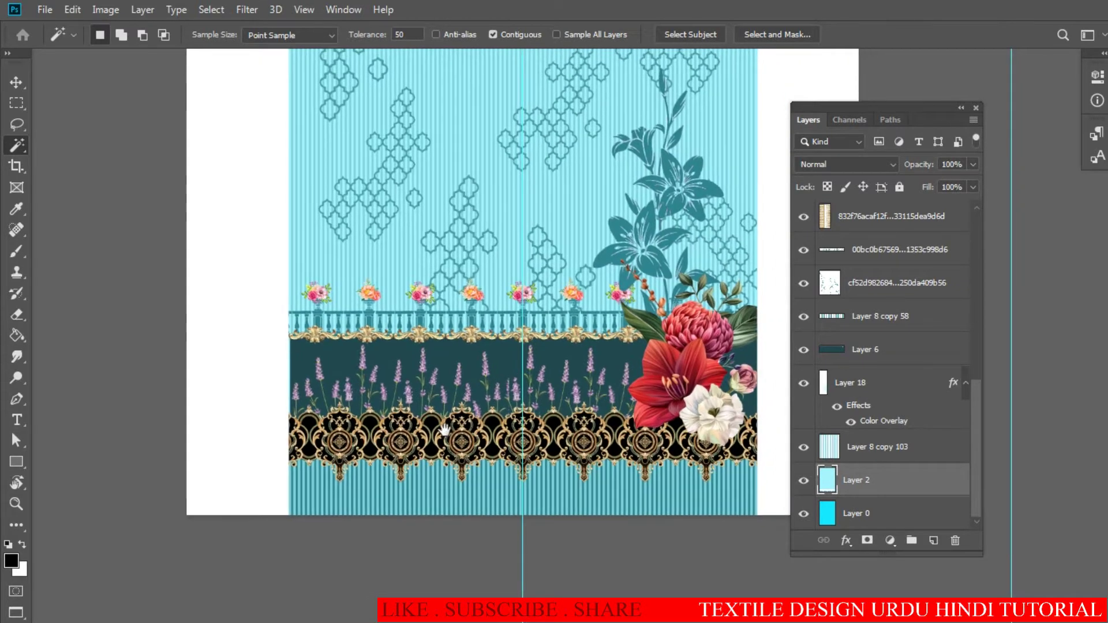
pyautogui.click(450, 456)
pyautogui.scroll(1, 452, 461)
pyautogui.scroll(1, 405, 425)
pyautogui.scroll(2, 463, 415)
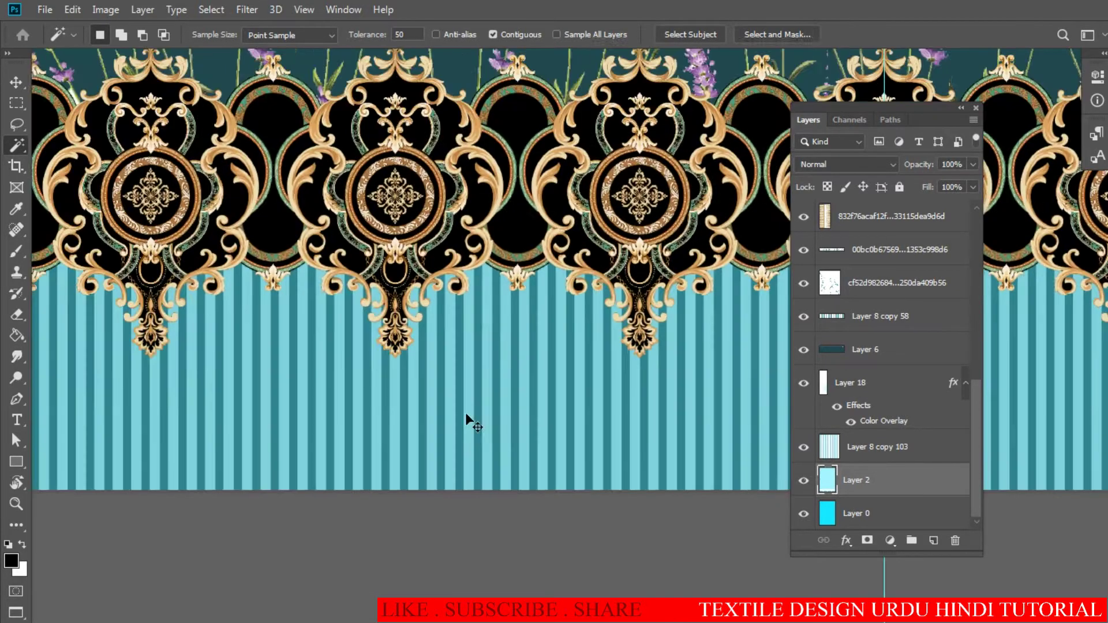
# - Reselect Layer 2 from the canvas layer list after briefly choosing Layer 8 copy 58
pyautogui.press('v')
pyautogui.rightClick(457, 413)
pyautogui.click(471, 425)
pyautogui.press('w')
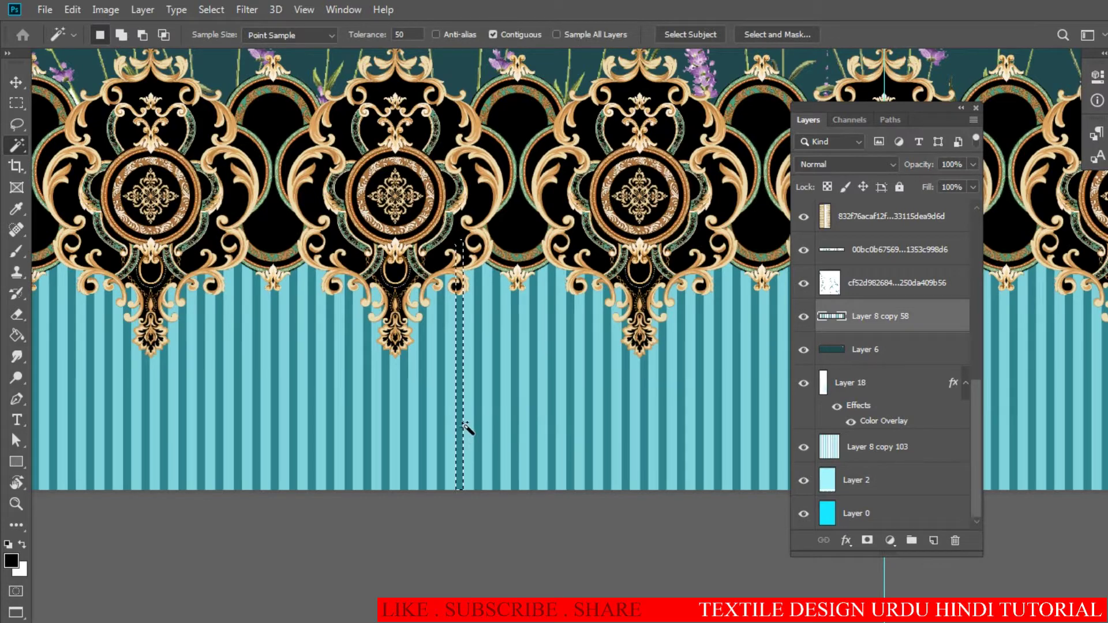
pyautogui.hotkey('ctrl', 'd')
pyautogui.press('v')
pyautogui.rightClick(485, 404)
pyautogui.click(488, 413)
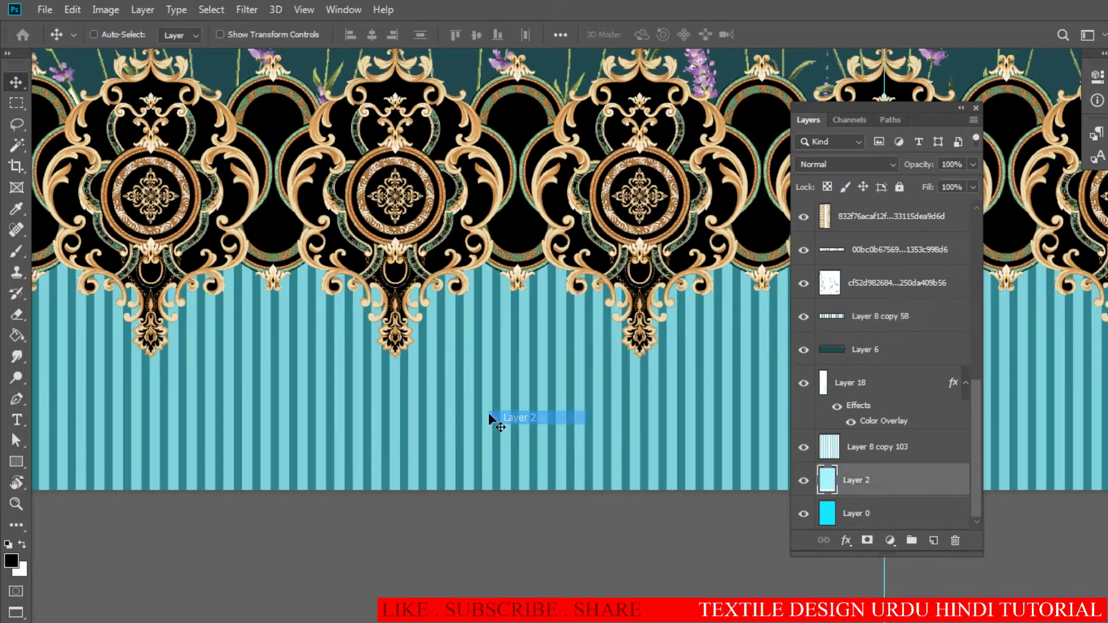
pyautogui.press('w')
# - Select the scalloped light-blue base and place a copy in the left margin
pyautogui.click(492, 412)
pyautogui.scroll(-2, 577, 392)
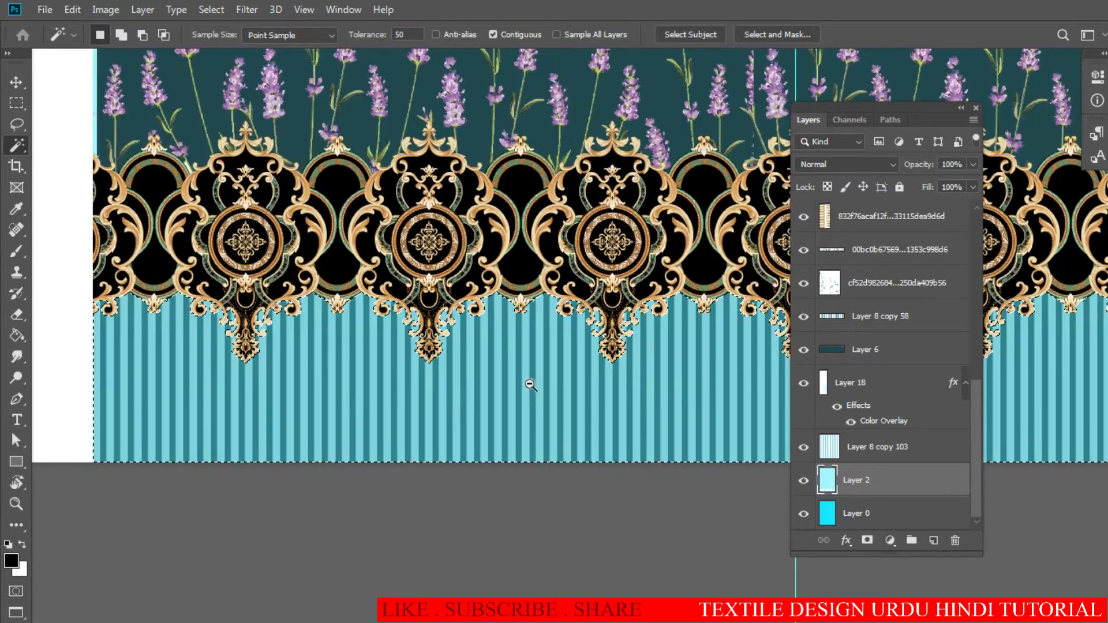
pyautogui.scroll(-1, 664, 392)
pyautogui.press('v')
pyautogui.moveTo(664, 389); pyautogui.dragTo(297, 414)
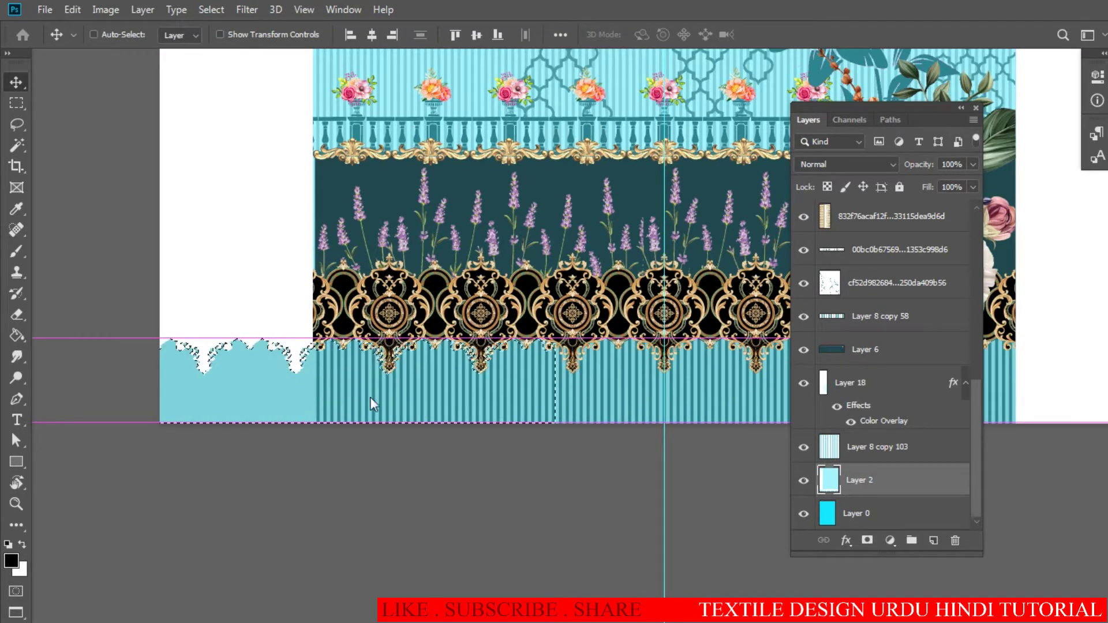
pyautogui.scroll(1, 373, 392)
pyautogui.scroll(1, 382, 373)
pyautogui.moveTo(382, 374); pyautogui.dragTo(384, 346)
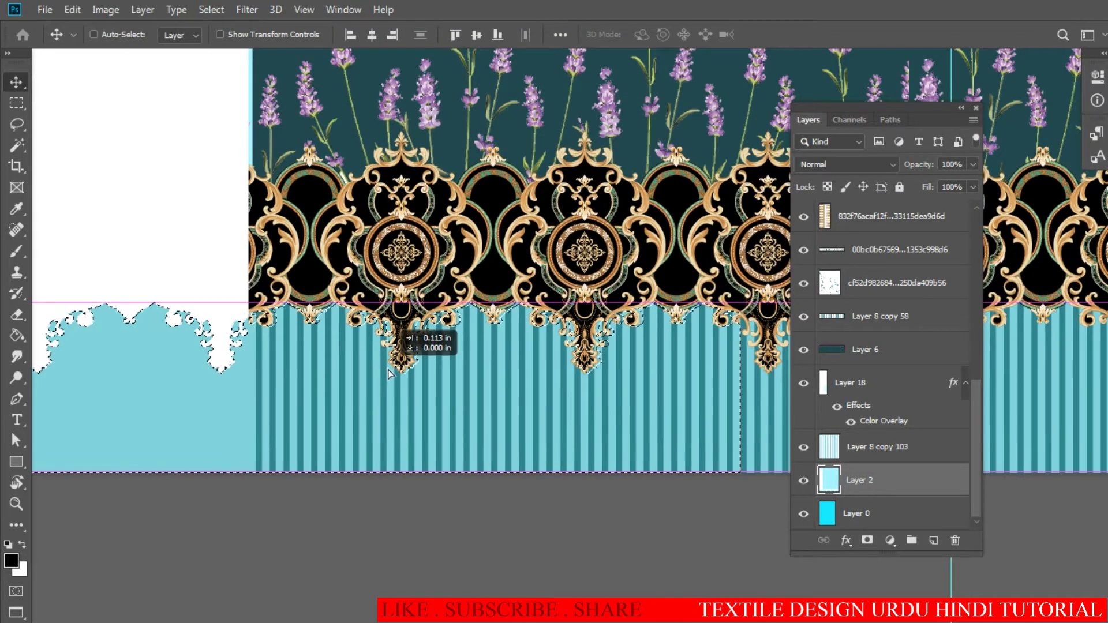
# - Place another copy of the scalloped strip in the right margin
pyautogui.scroll(-2, 465, 373)
pyautogui.moveTo(465, 373); pyautogui.dragTo(341, 406)
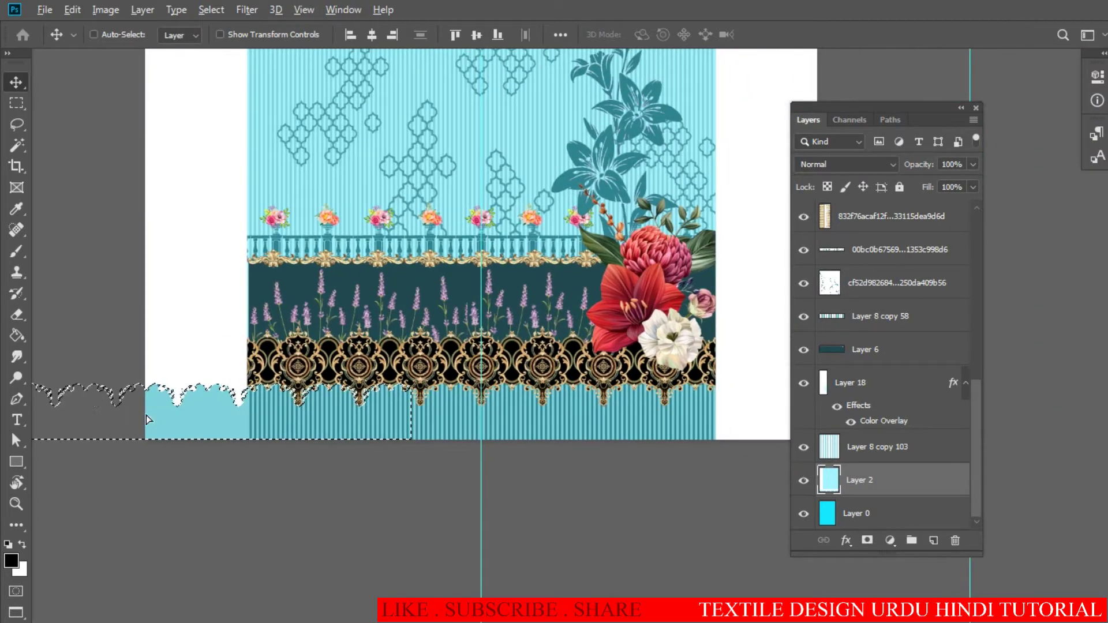
pyautogui.moveTo(155, 423)
pyautogui.mouseDown()
pyautogui.moveTo(650, 394)
pyautogui.moveTo(705, 403)
pyautogui.mouseUp()
pyautogui.scroll(1, 534, 388)
pyautogui.scroll(1, 535, 388)
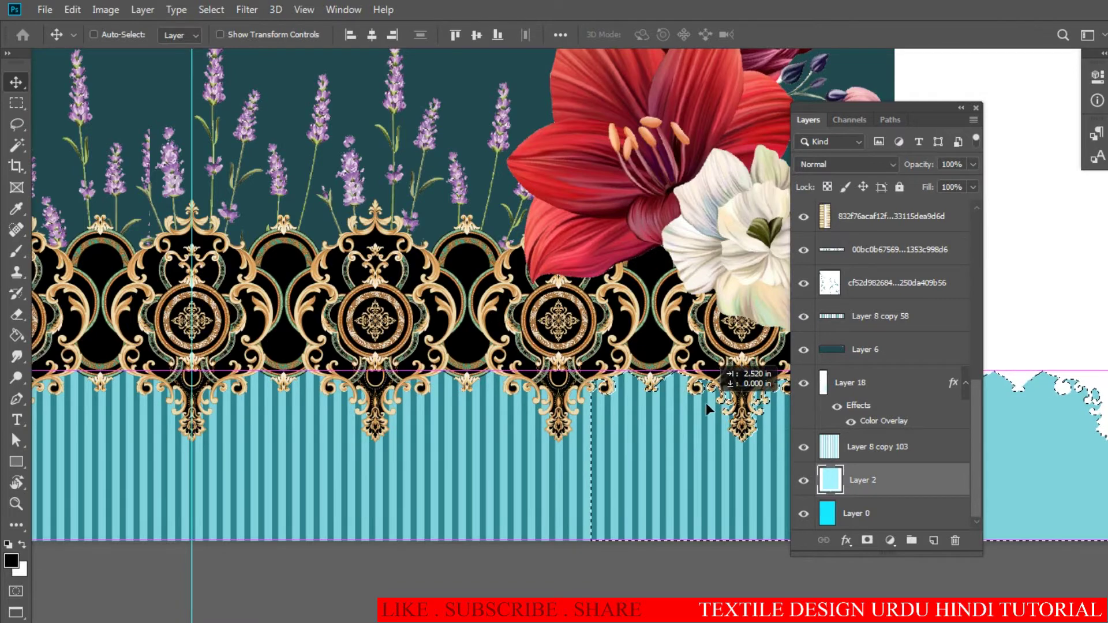
pyautogui.hotkey('ctrl', '0')
pyautogui.scroll(4, 462, 387)
pyautogui.hscroll(-4, 473, 392)
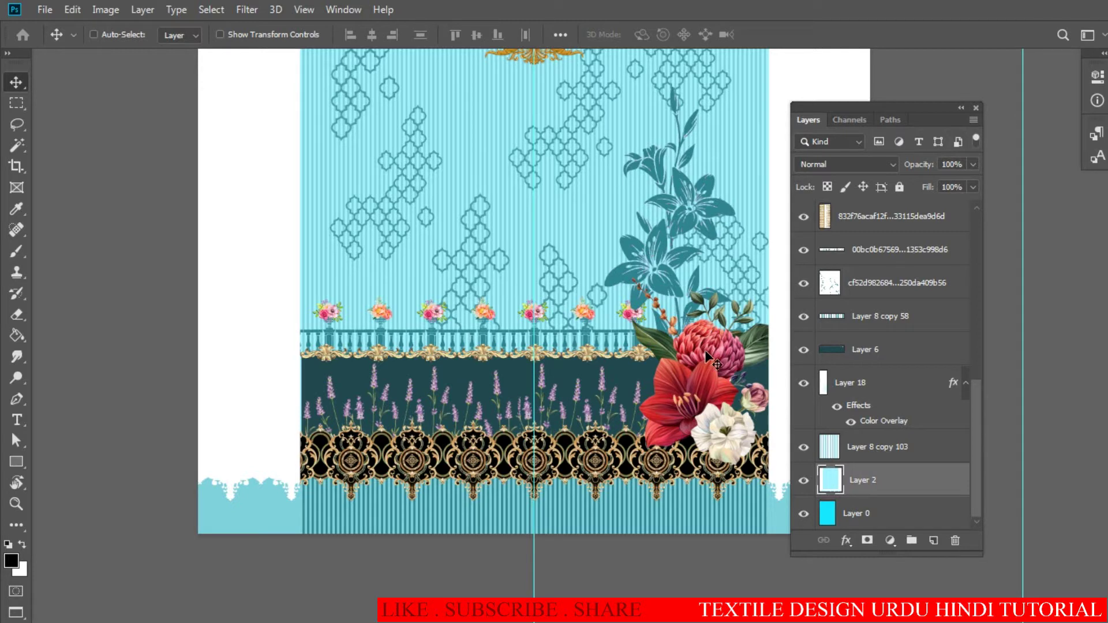
pyautogui.hscroll(5, 705, 345)
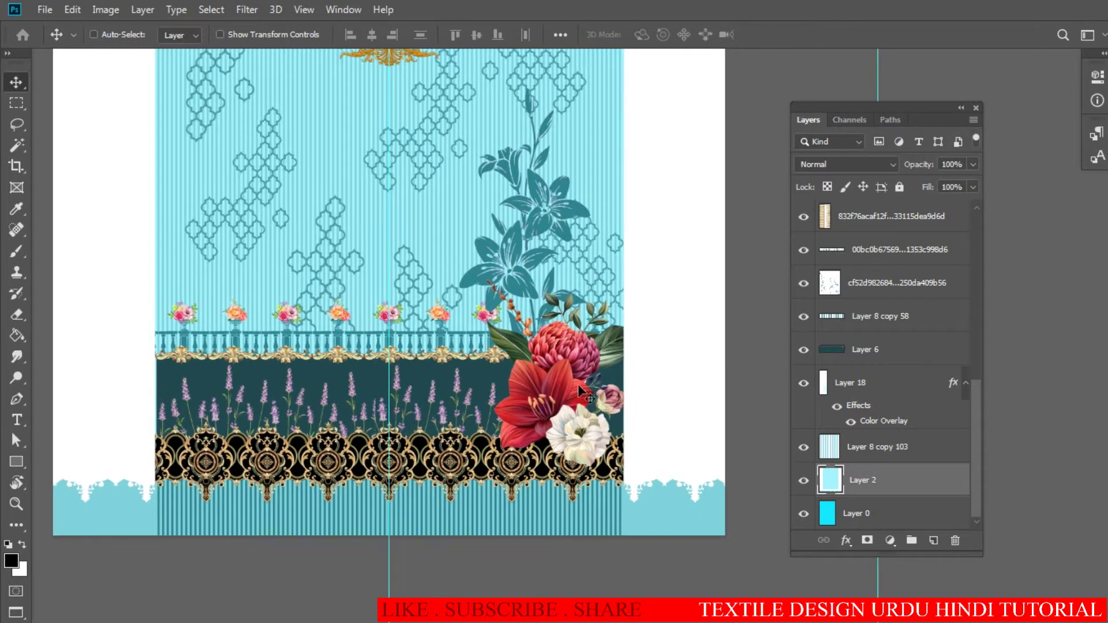
# - Select the flower bouquet layer and nudge it slightly up and right
pyautogui.rightClick(548, 380)
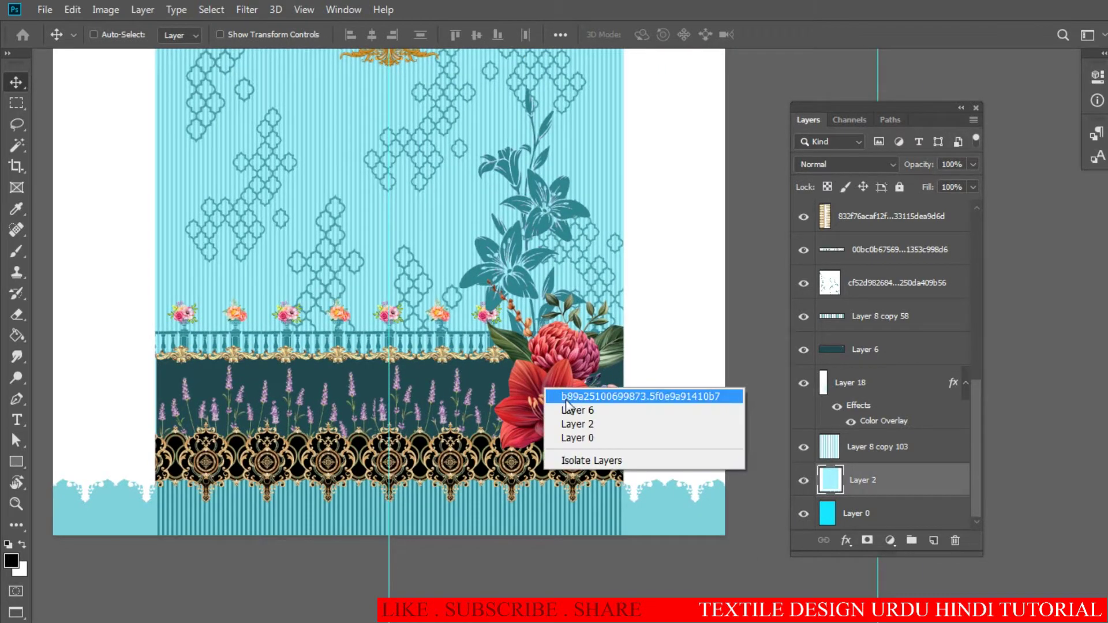
pyautogui.click(571, 393)
pyautogui.moveTo(540, 408)
pyautogui.mouseDown()
pyautogui.moveTo(555, 376)
pyautogui.moveTo(541, 410)
pyautogui.mouseUp()
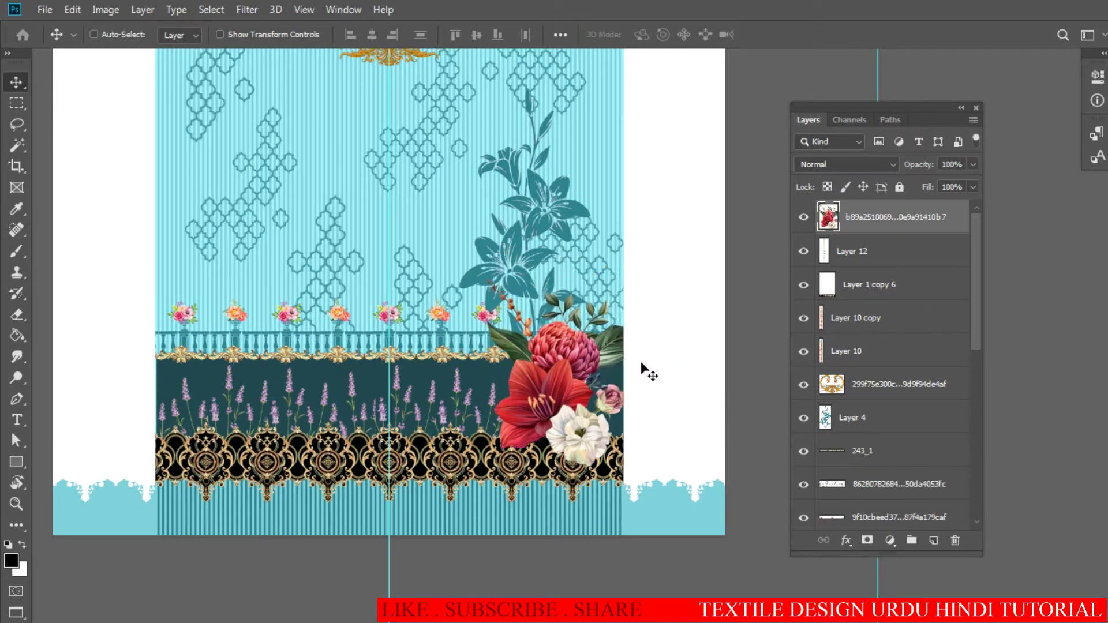
pyautogui.moveTo(306, 425); pyautogui.dragTo(439, 384)
pyautogui.scroll(2, 458, 435)
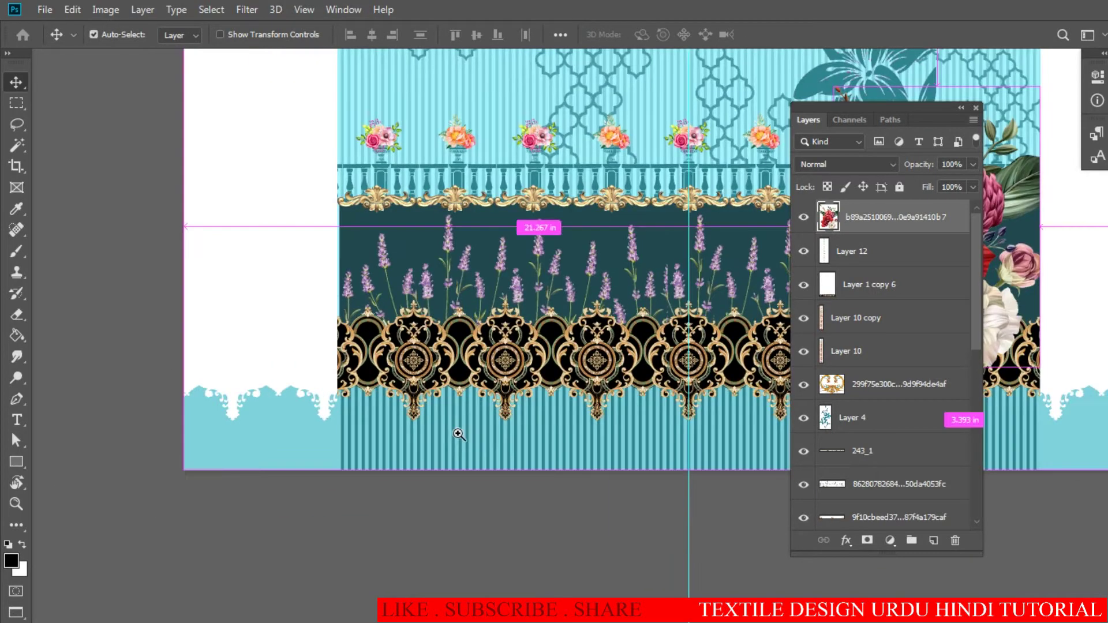
pyautogui.scroll(2, 470, 435)
pyautogui.scroll(2, 471, 428)
# - Make Layer 8 copy 58 active and marquee the bottom stripe band
pyautogui.rightClick(487, 436)
pyautogui.click(486, 437)
pyautogui.scroll(-1, 537, 420)
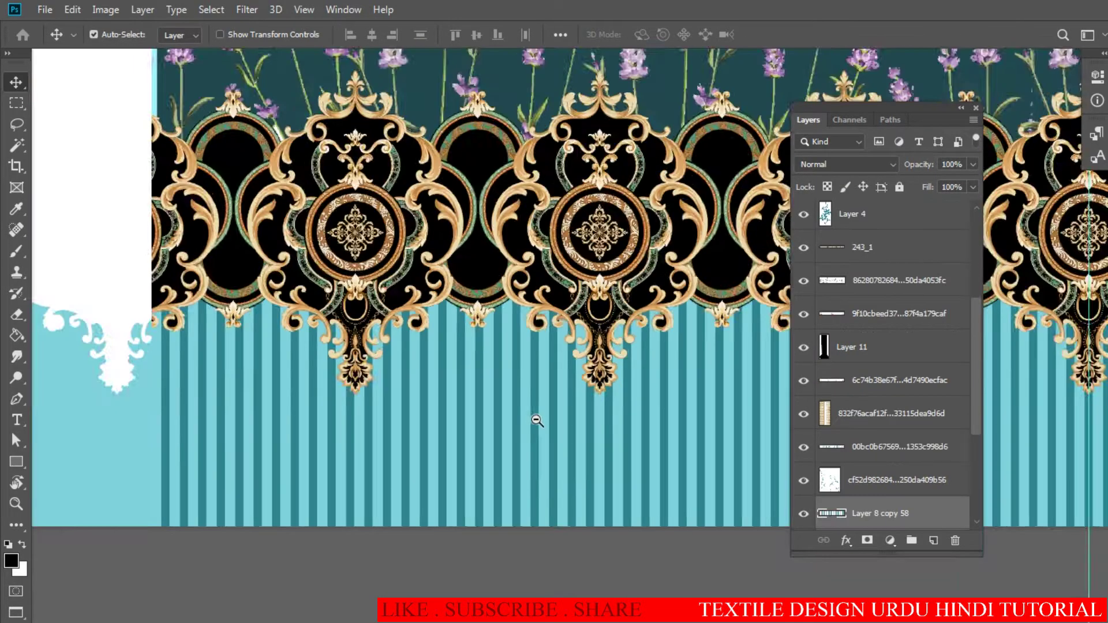
pyautogui.scroll(-2, 549, 423)
pyautogui.scroll(-2, 527, 425)
pyautogui.press('m')
pyautogui.moveTo(527, 425); pyautogui.dragTo(447, 383)
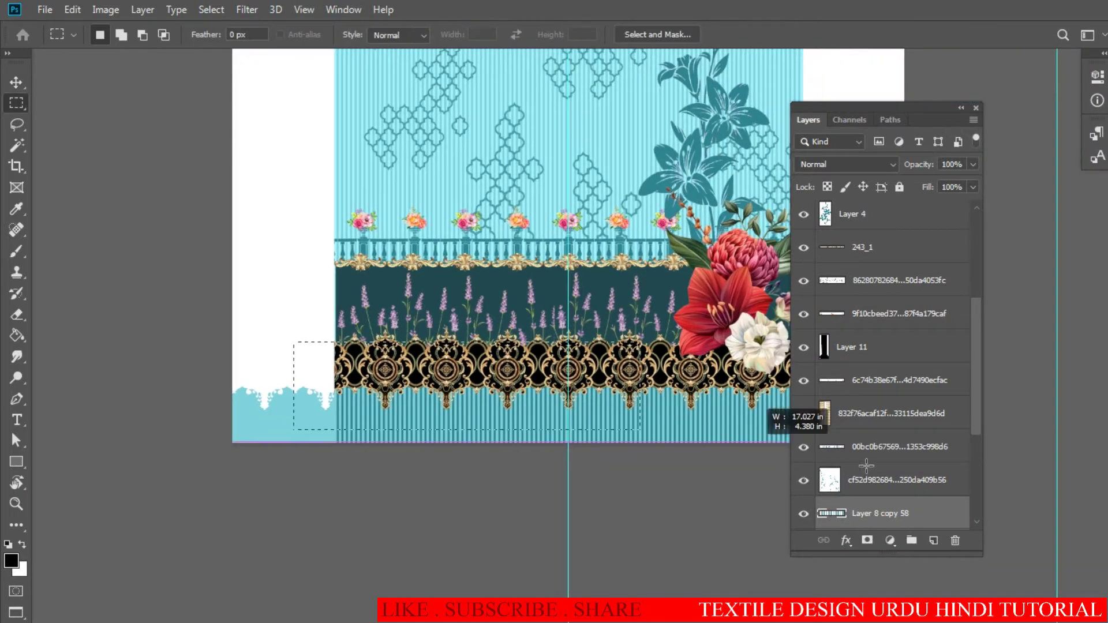
pyautogui.scroll(5, 465, 426)
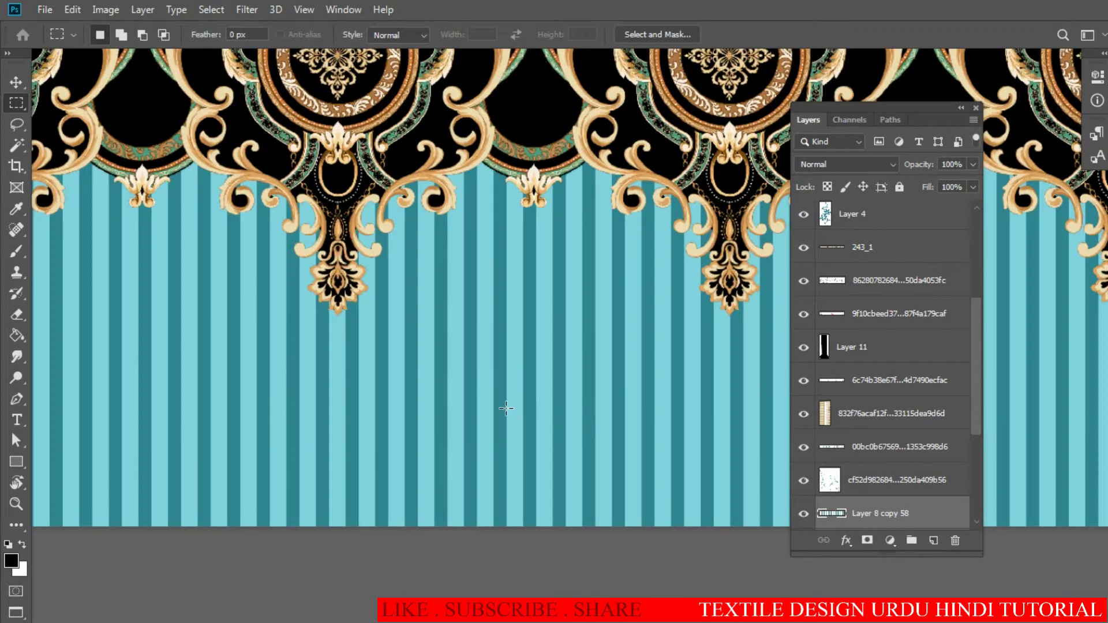
# - Check the layer under the stripes and bring the design's lower-left into view
pyautogui.press('v')
pyautogui.rightClick(466, 403)
pyautogui.press('Escape')
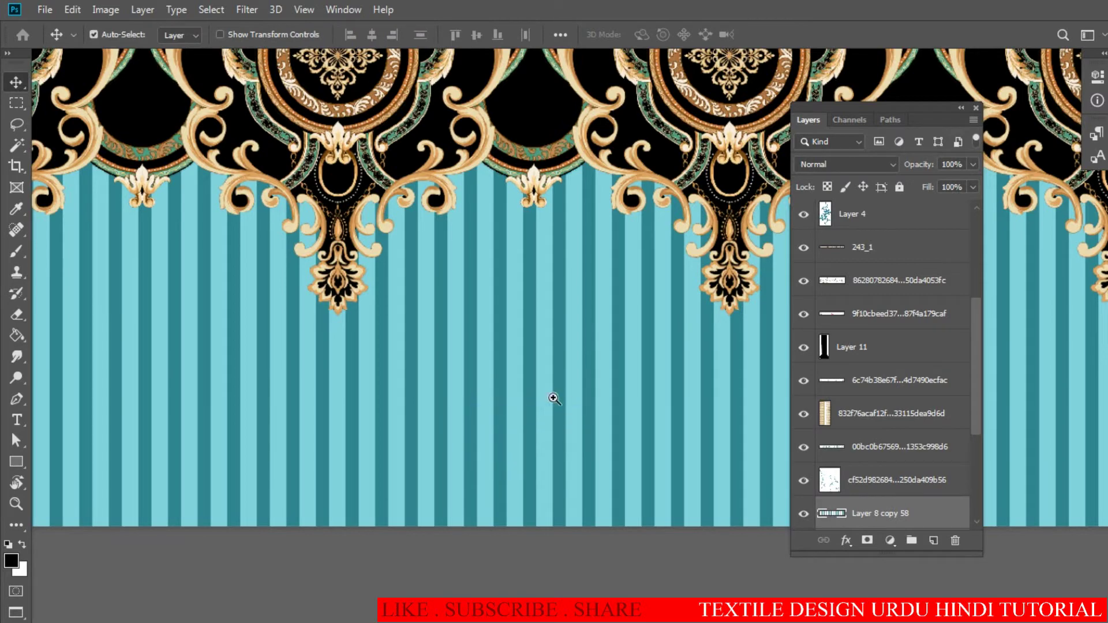
pyautogui.scroll(-5, 537, 381)
pyautogui.moveTo(537, 381); pyautogui.dragTo(447, 399)
# - Marquee the ornament and stripe band area and place a copy in the left white margin
pyautogui.press('m')
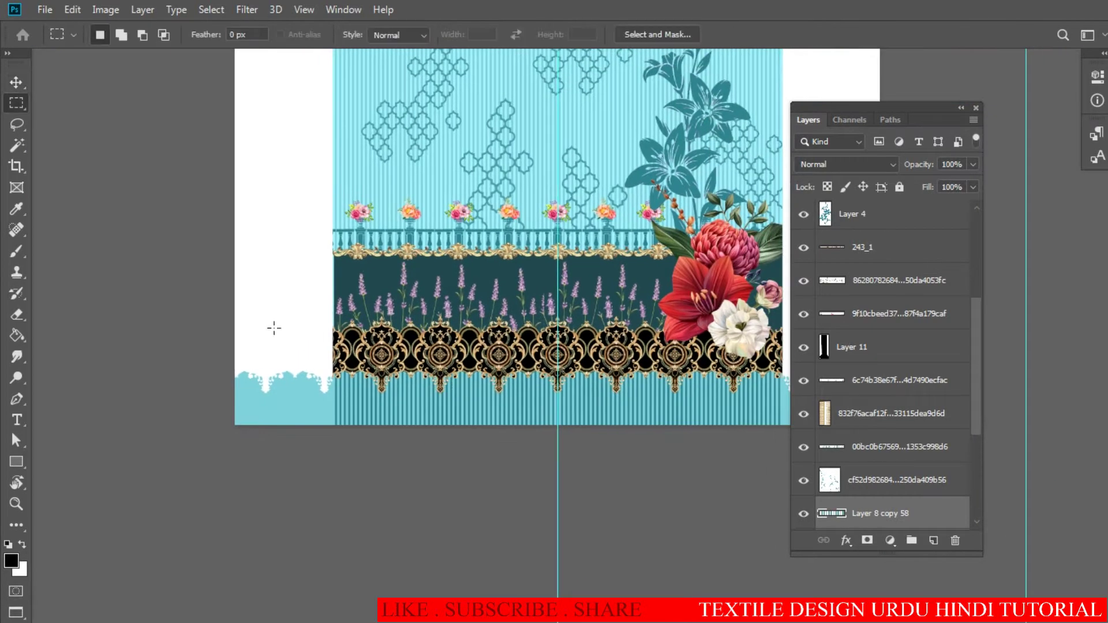
pyautogui.moveTo(271, 326); pyautogui.dragTo(888, 430)
pyautogui.press('v')
pyautogui.moveTo(657, 383); pyautogui.dragTo(408, 403)
pyautogui.scroll(2, 430, 398)
pyautogui.scroll(2, 430, 398)
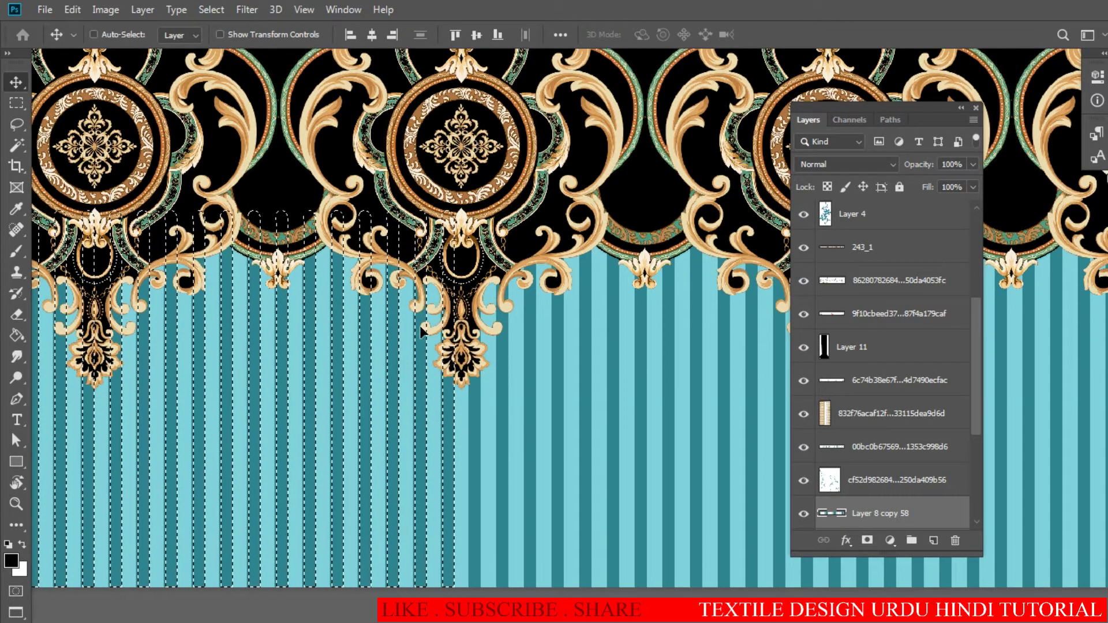
pyautogui.scroll(-1, 557, 393)
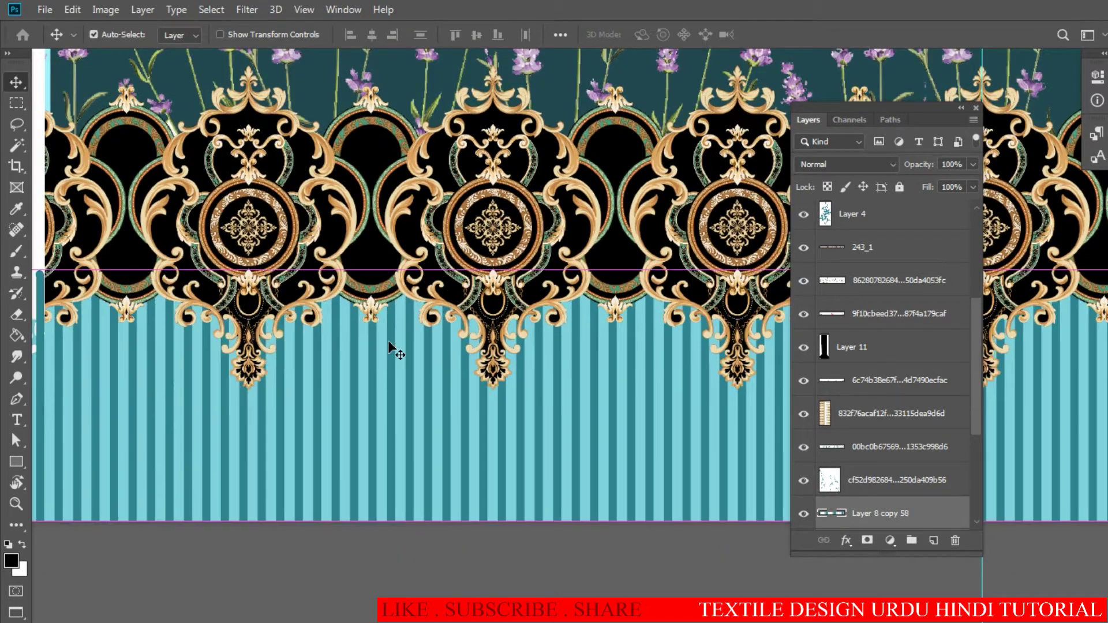
pyautogui.scroll(-3, 447, 408)
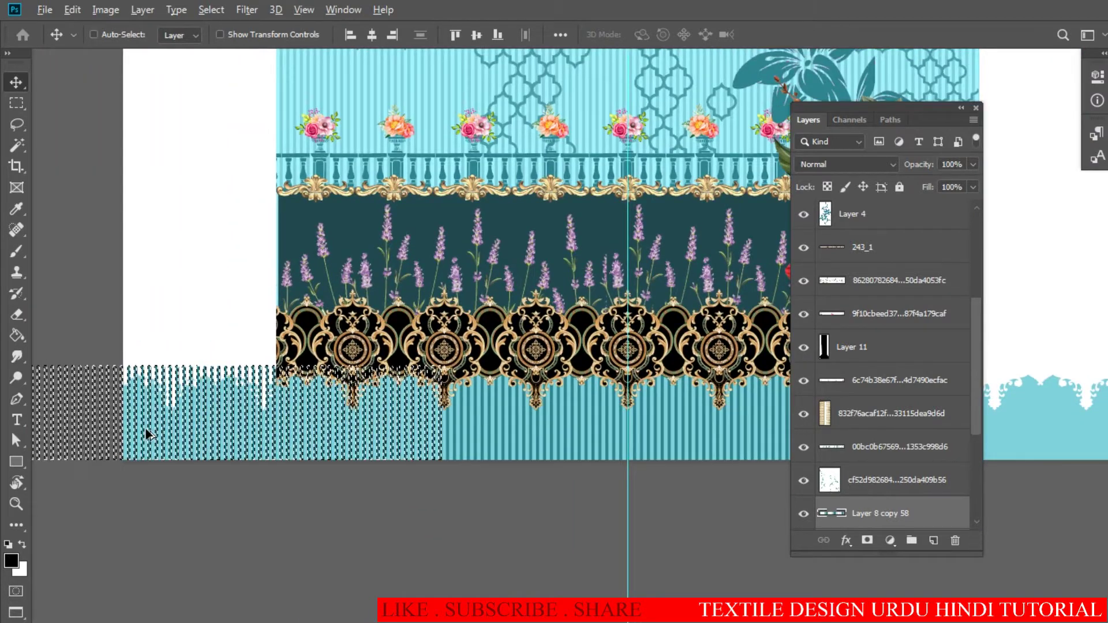
# - Drag a stripe band copy along the bottom, then undo the extra copy
pyautogui.moveTo(143, 433)
pyautogui.mouseDown()
pyautogui.moveTo(725, 391)
pyautogui.moveTo(689, 361)
pyautogui.mouseUp()
pyautogui.scroll(8, 689, 360)
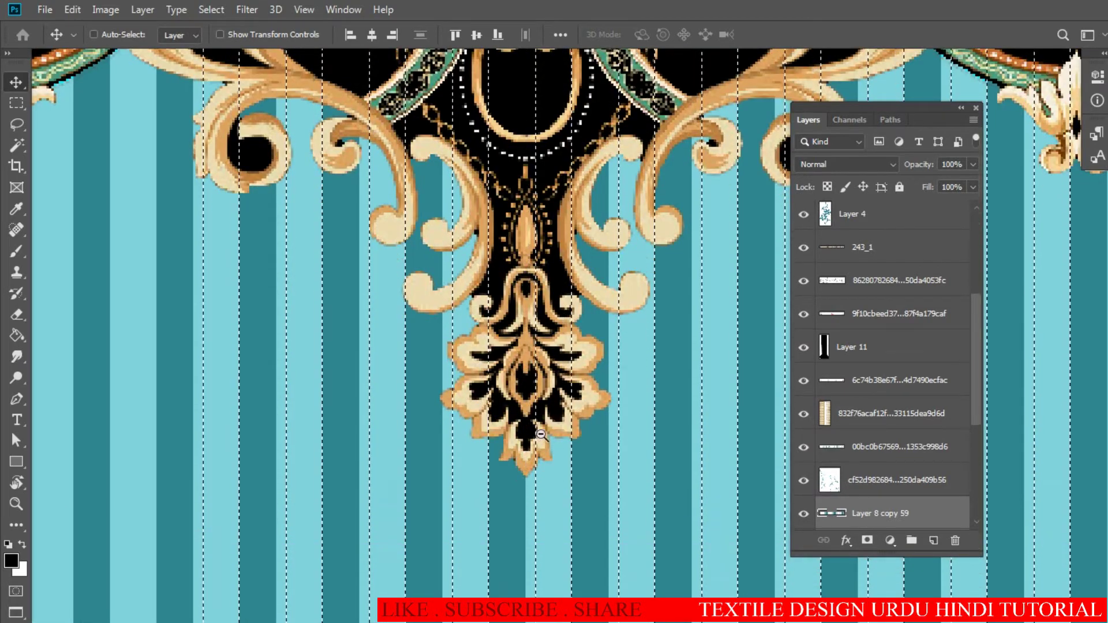
pyautogui.scroll(-5, 534, 447)
pyautogui.scroll(-3, 539, 439)
pyautogui.scroll(-2, 539, 439)
pyautogui.hotkey('shift', 'Left')
pyautogui.hotkey('shift', 'Left')
pyautogui.hotkey('shift', 'Left')
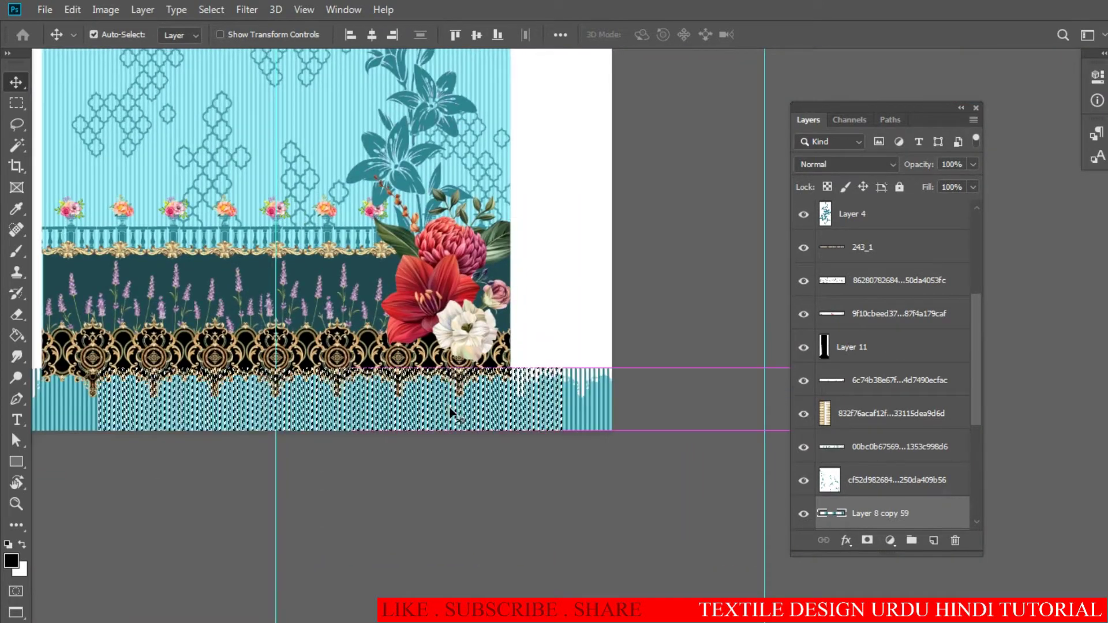
pyautogui.scroll(1, 252, 425)
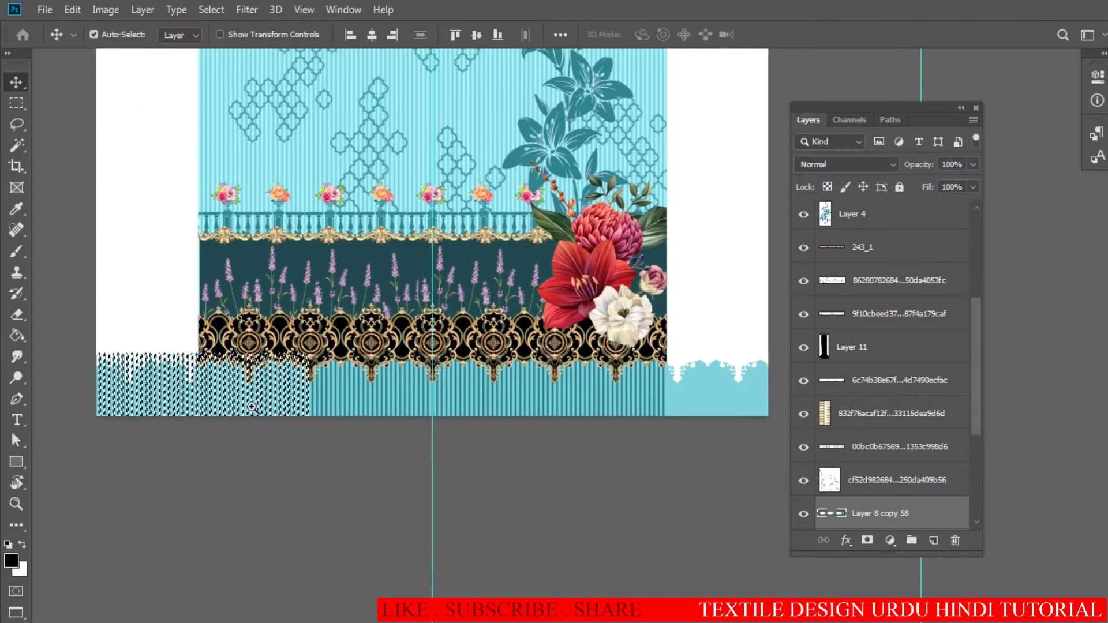
pyautogui.scroll(3, 242, 413)
# - Shift the stripe copy along the bottom and carry another copy rightward
pyautogui.moveTo(241, 412)
pyautogui.mouseDown()
pyautogui.moveTo(283, 392)
pyautogui.moveTo(700, 389)
pyautogui.moveTo(396, 371)
pyautogui.moveTo(290, 408)
pyautogui.mouseUp()
pyautogui.scroll(-1, 442, 387)
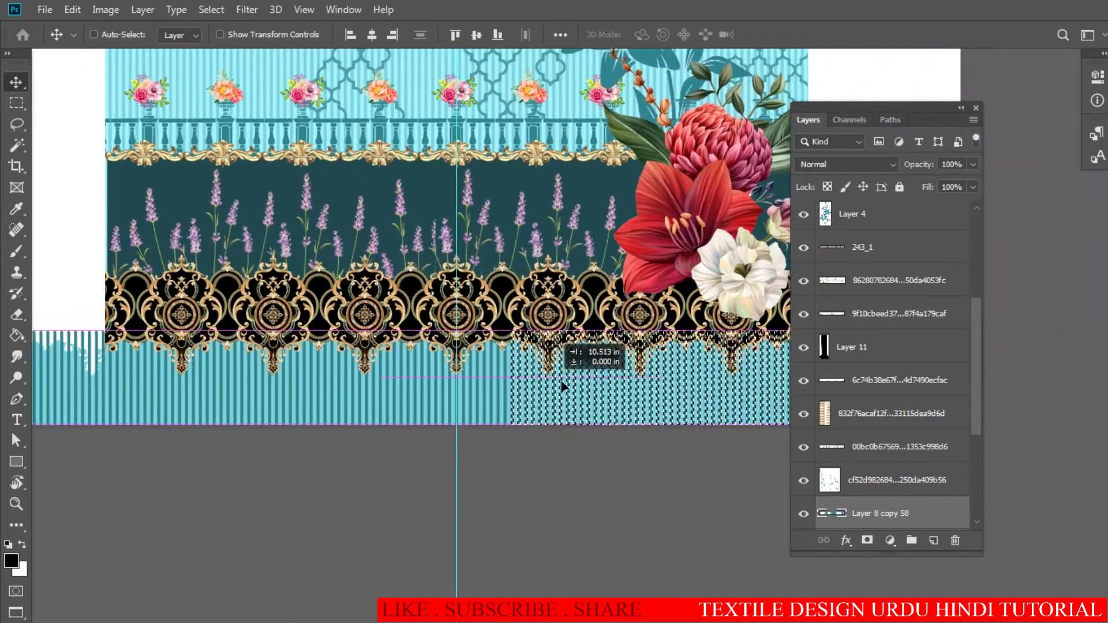
pyautogui.moveTo(206, 379)
pyautogui.mouseDown()
pyautogui.moveTo(527, 380)
pyautogui.moveTo(463, 411)
pyautogui.moveTo(587, 398)
pyautogui.mouseUp()
pyautogui.scroll(3, 527, 380)
pyautogui.scroll(2, 483, 401)
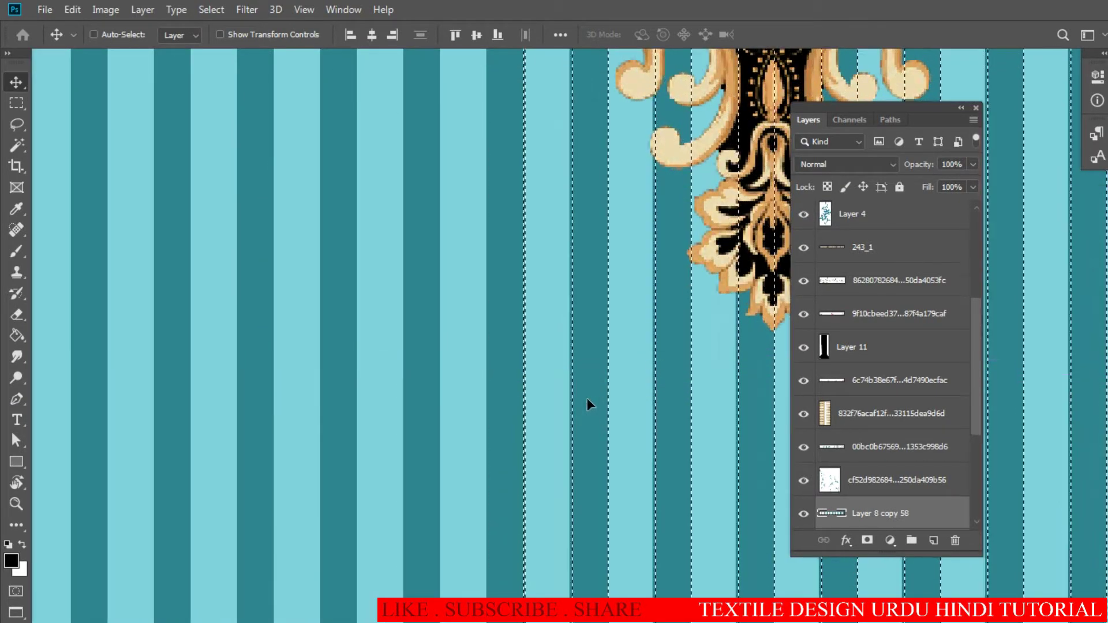
pyautogui.scroll(-10, 586, 404)
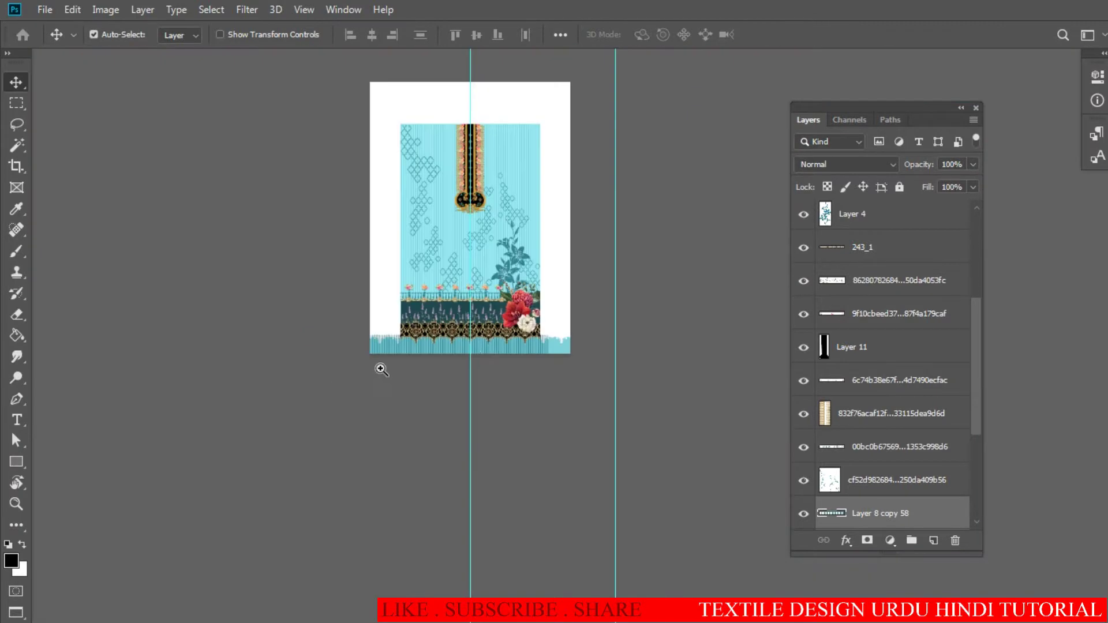
pyautogui.scroll(1, 451, 350)
pyautogui.scroll(2, 452, 349)
pyautogui.scroll(1, 517, 321)
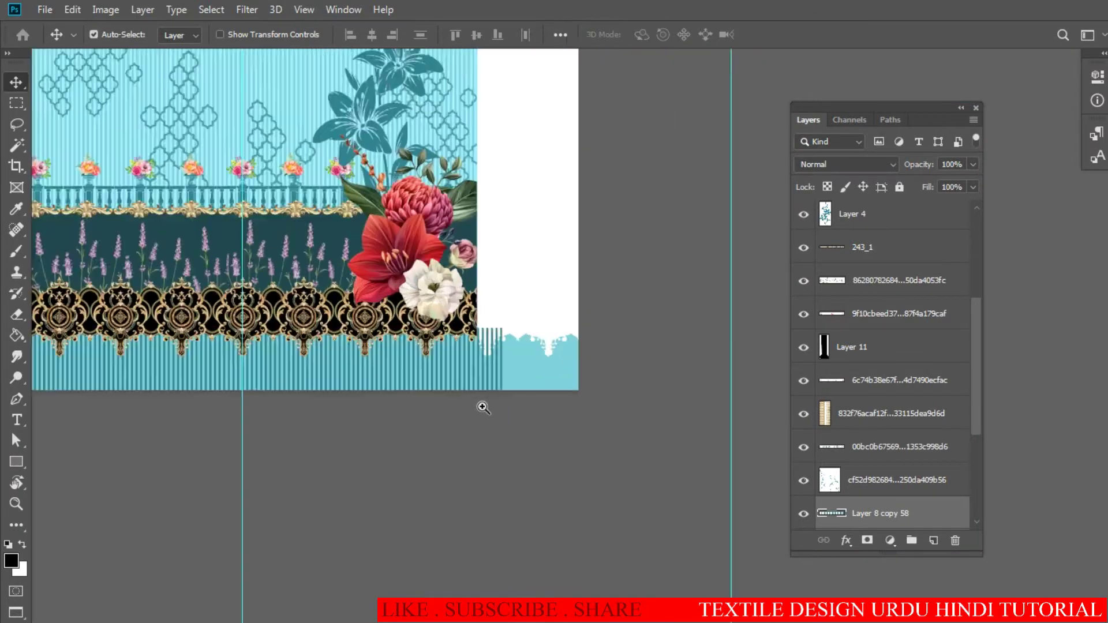
pyautogui.scroll(2, 483, 398)
# - Marquee the stripes beside the flowers and extend them across the bottom-right white area
pyautogui.press('m')
pyautogui.moveTo(600, 189); pyautogui.dragTo(172, 392)
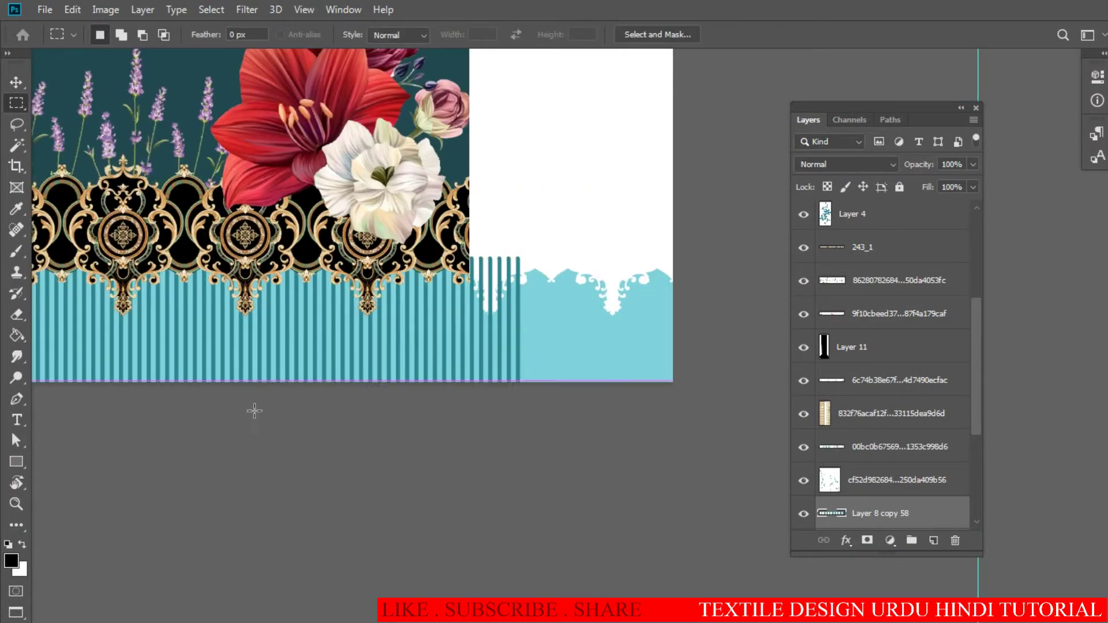
pyautogui.press('v')
pyautogui.moveTo(290, 344); pyautogui.dragTo(549, 292)
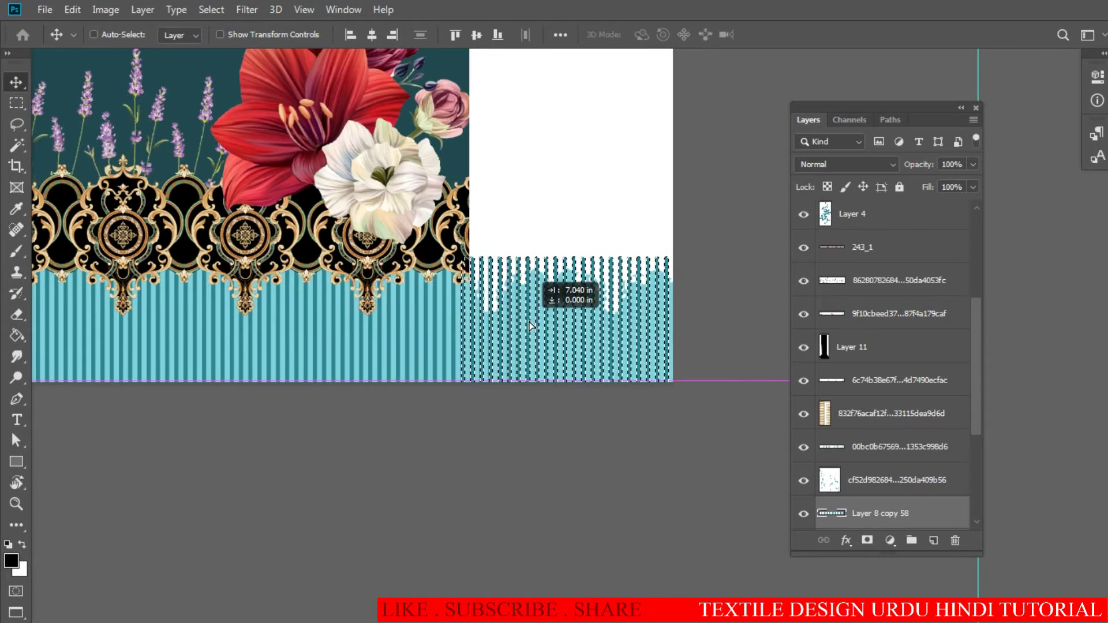
pyautogui.scroll(2, 492, 340)
pyautogui.scroll(2, 492, 339)
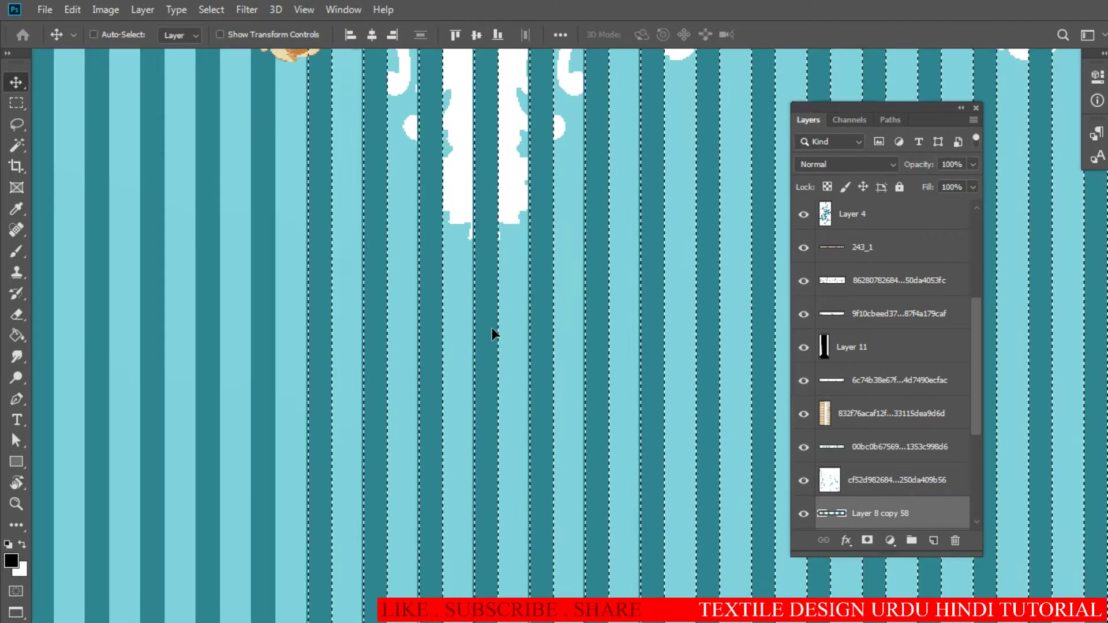
pyautogui.scroll(-4, 390, 336)
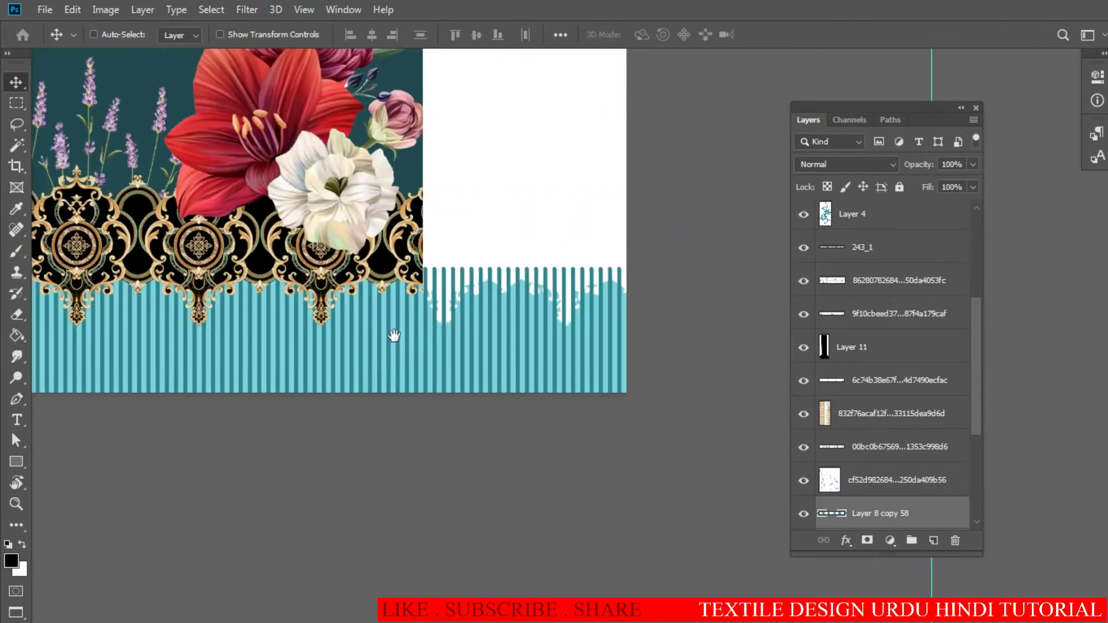
pyautogui.scroll(1, 381, 341)
pyautogui.rightClick(370, 344)
# - Copy the gold ornament border Layer 1 copy 6 rightward, aligned to the repeat
pyautogui.click(420, 345)
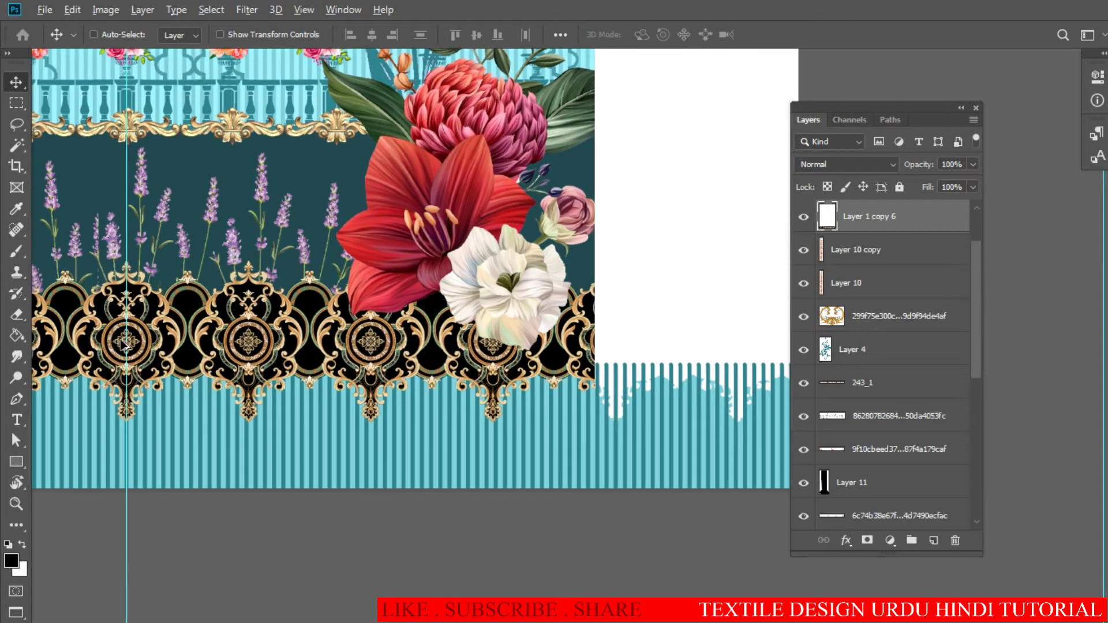
pyautogui.moveTo(369, 345)
pyautogui.mouseDown()
pyautogui.moveTo(686, 316)
pyautogui.moveTo(594, 323)
pyautogui.mouseUp()
pyautogui.click(503, 392)
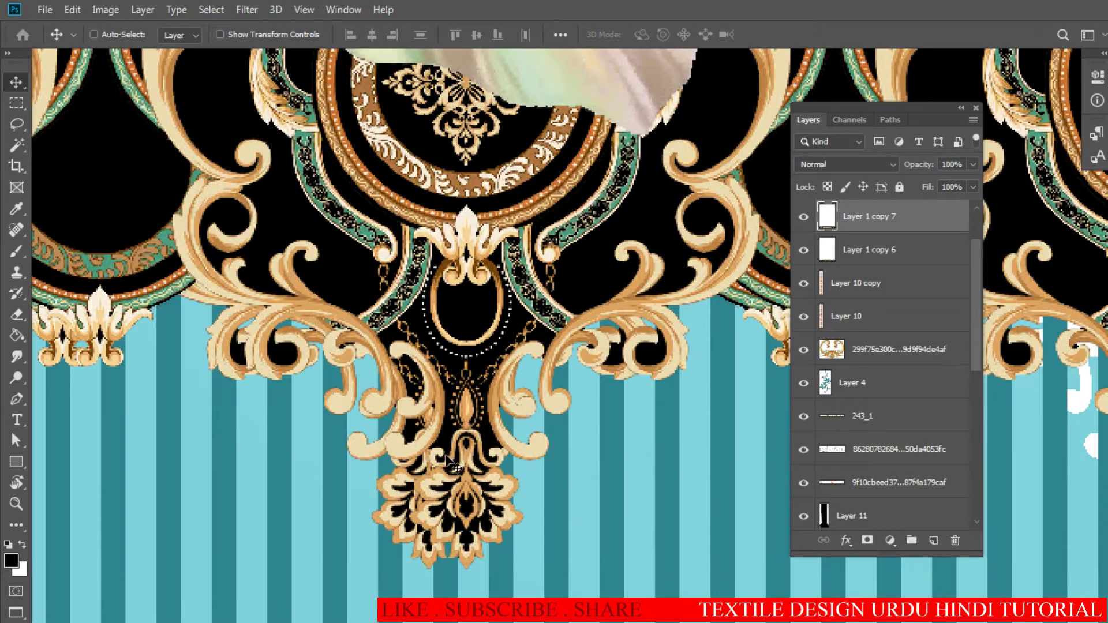
pyautogui.moveTo(450, 461); pyautogui.dragTo(408, 464)
pyautogui.scroll(-5, 433, 427)
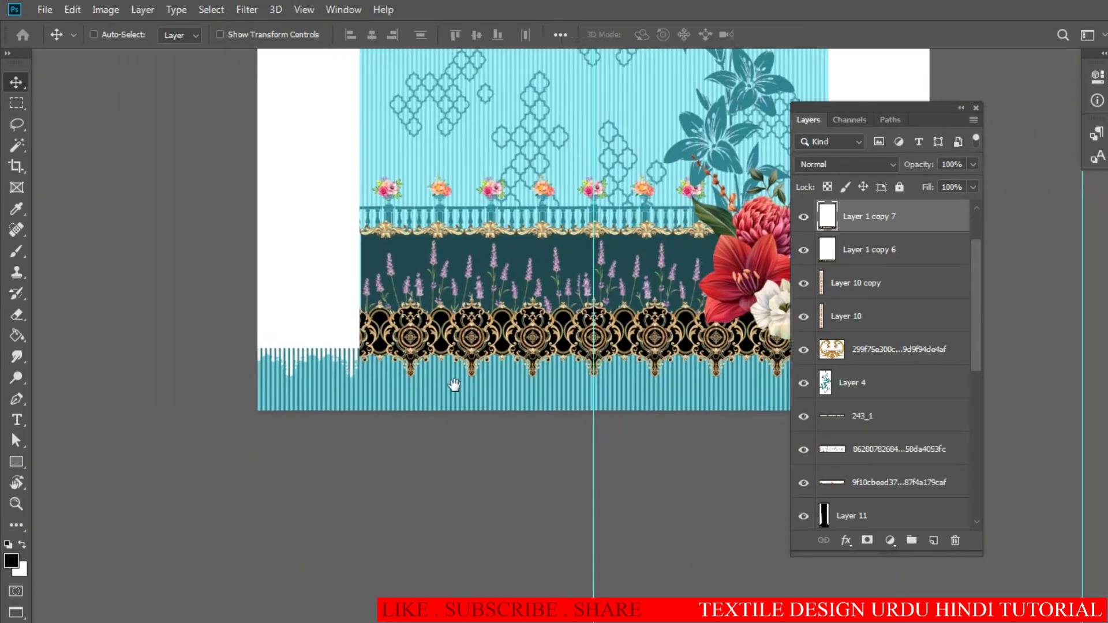
# - Place another ornament border copy on the left, aligning its repeat
pyautogui.moveTo(454, 385); pyautogui.dragTo(470, 385)
pyautogui.moveTo(676, 346); pyautogui.dragTo(571, 346)
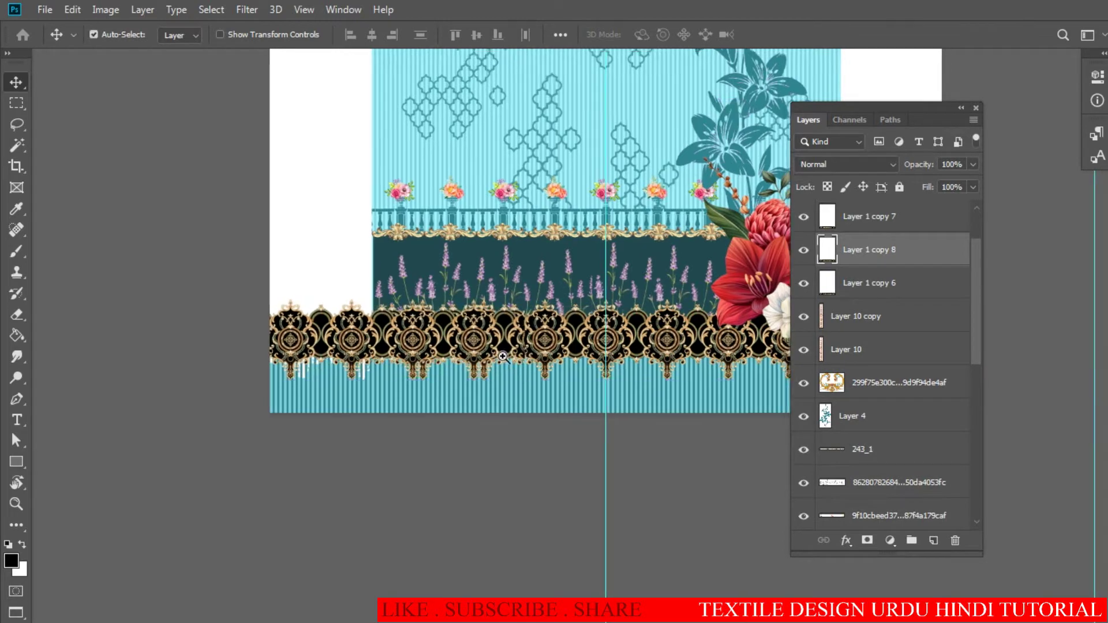
pyautogui.scroll(5, 505, 354)
pyautogui.moveTo(472, 378); pyautogui.dragTo(458, 378)
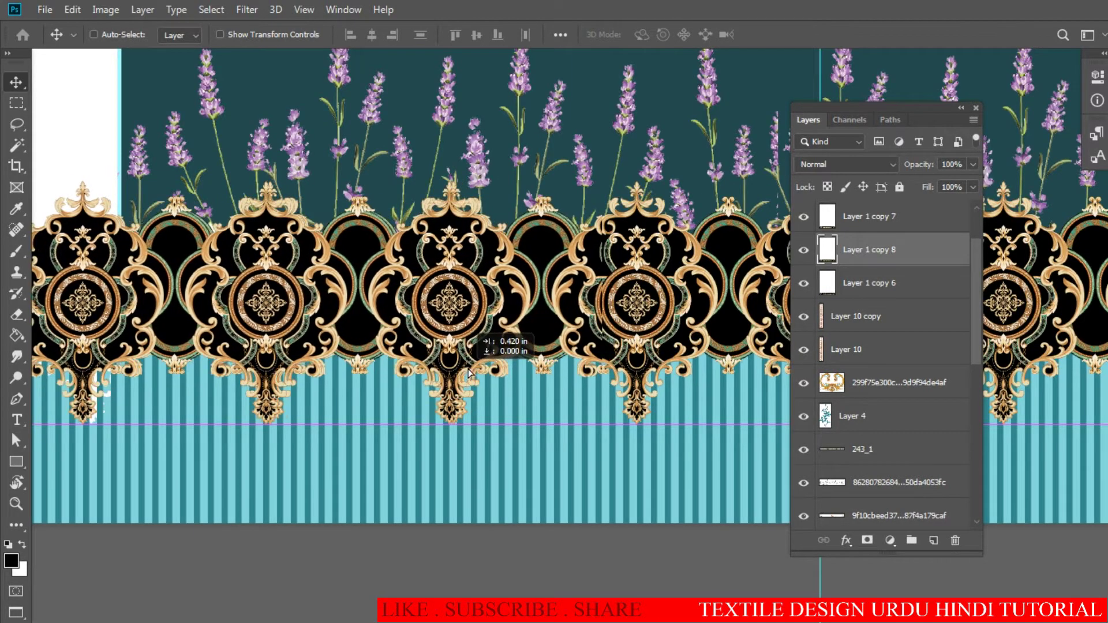
# - Move the dark teal band Layer 6 left over the white area
pyautogui.hotkey('ctrl', '-')
pyautogui.moveTo(482, 242); pyautogui.dragTo(489, 374)
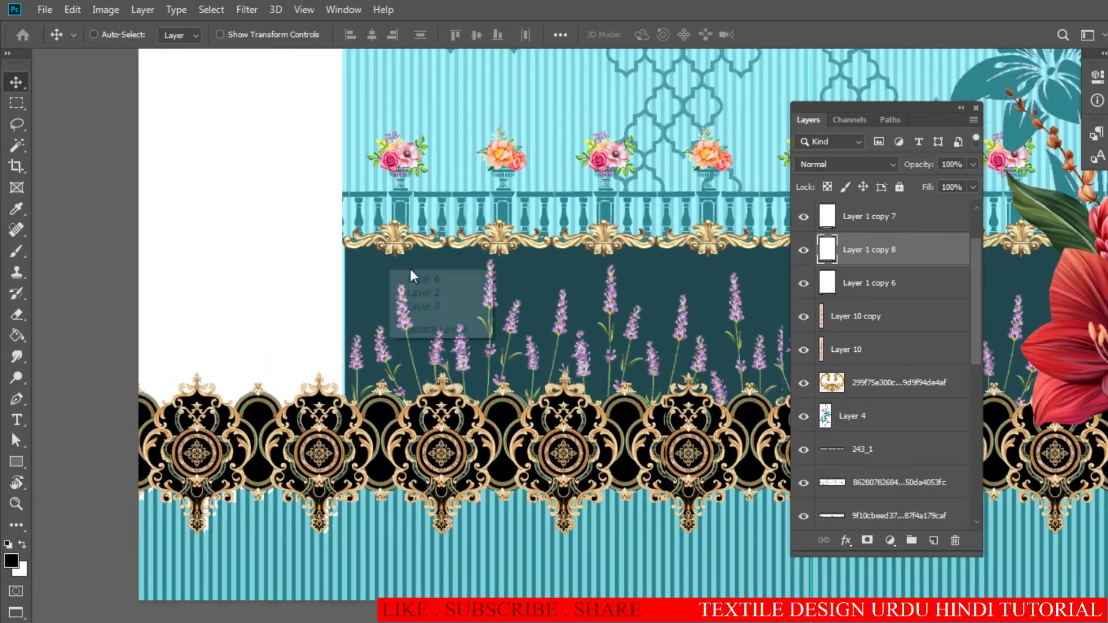
pyautogui.keyDown('ctrl'); pyautogui.click(410, 268); pyautogui.keyUp('ctrl')
pyautogui.moveTo(614, 304); pyautogui.dragTo(277, 322)
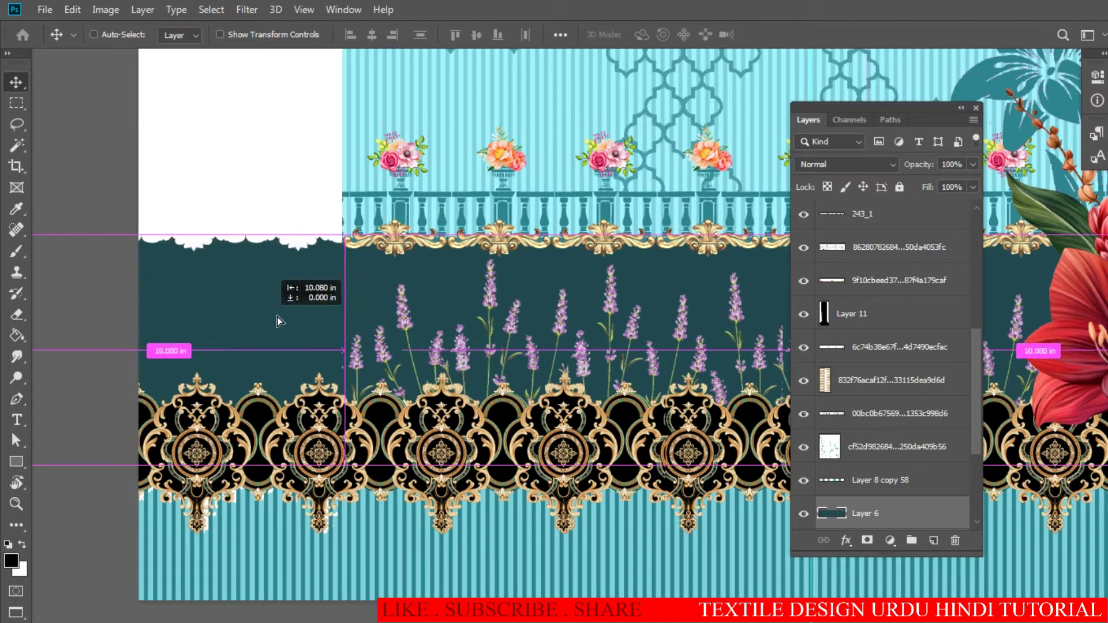
# - Copy the thin gold border layer 243_1 into both the left and right margins
pyautogui.rightClick(495, 236)
pyautogui.click(520, 243)
pyautogui.moveTo(566, 252); pyautogui.dragTo(335, 252)
pyautogui.keyDown('ctrl'); pyautogui.keyDown('alt'); pyautogui.click(594, 277); pyautogui.keyUp('alt'); pyautogui.keyUp('ctrl')
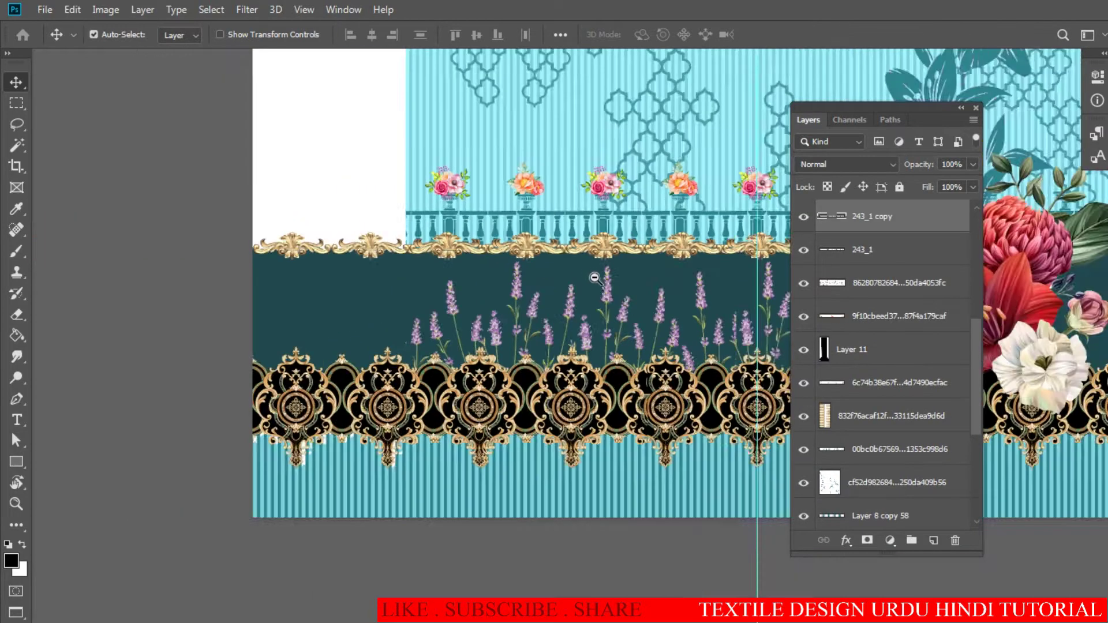
pyautogui.moveTo(227, 316)
pyautogui.mouseDown()
pyautogui.moveTo(624, 311)
pyautogui.moveTo(578, 339)
pyautogui.mouseUp()
pyautogui.keyDown('ctrl'); pyautogui.click(668, 331); pyautogui.keyUp('ctrl')
# - Place a copy of the dark teal Layer 6 band in the right margin
pyautogui.rightClick(476, 347)
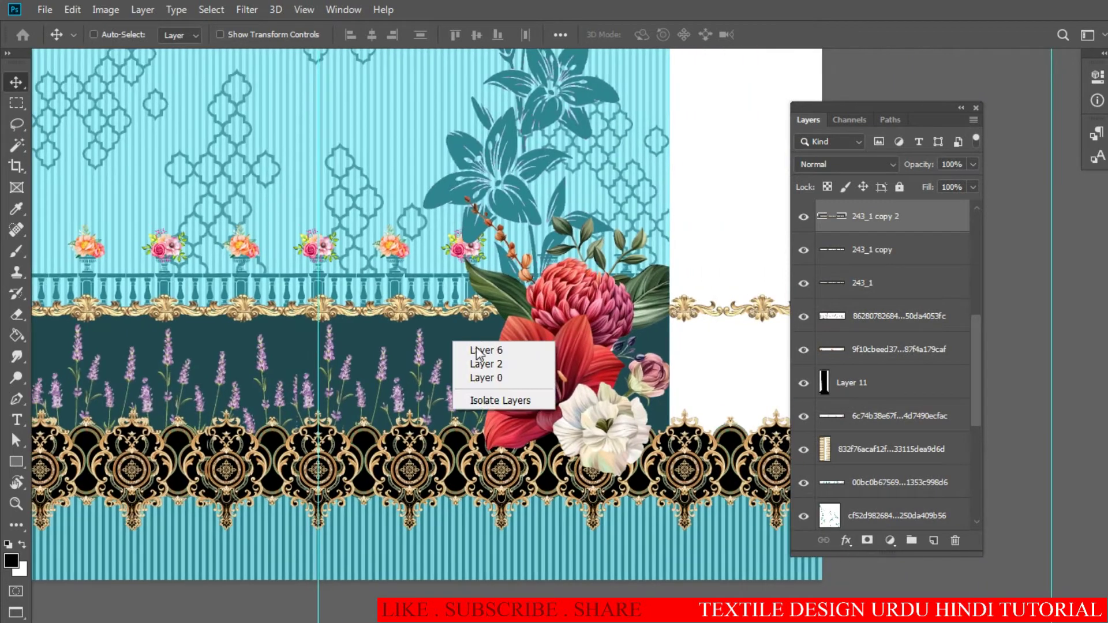
pyautogui.click(479, 351)
pyautogui.moveTo(275, 348); pyautogui.dragTo(684, 312)
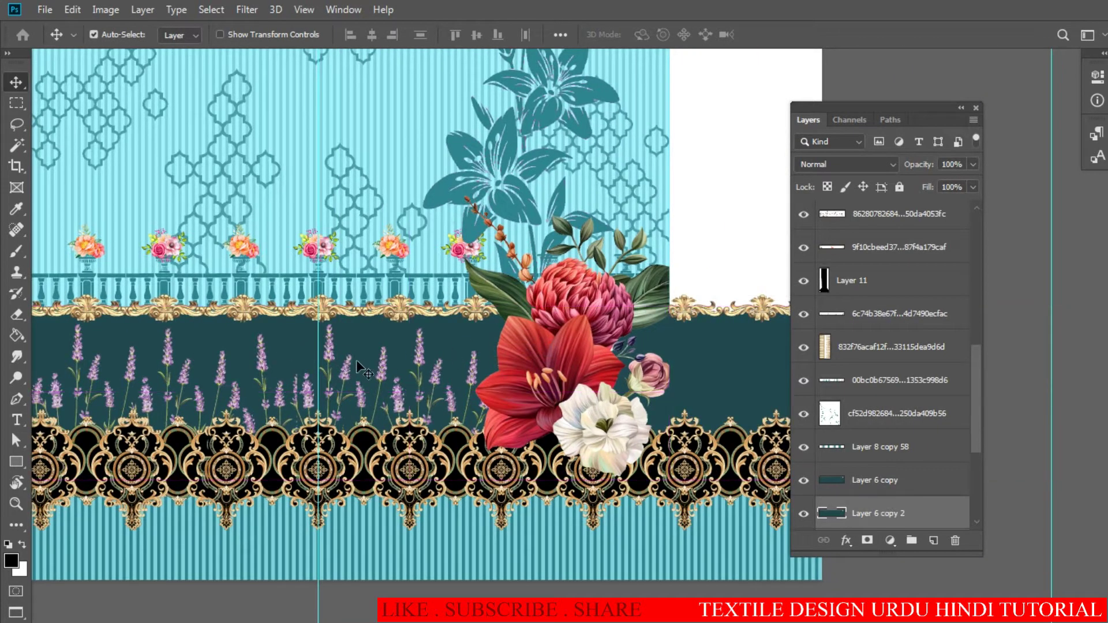
pyautogui.rightClick(333, 356)
# - Position the lavender band copy behind the flowers and bring the empty left canvas into view
pyautogui.moveTo(265, 366); pyautogui.dragTo(548, 363)
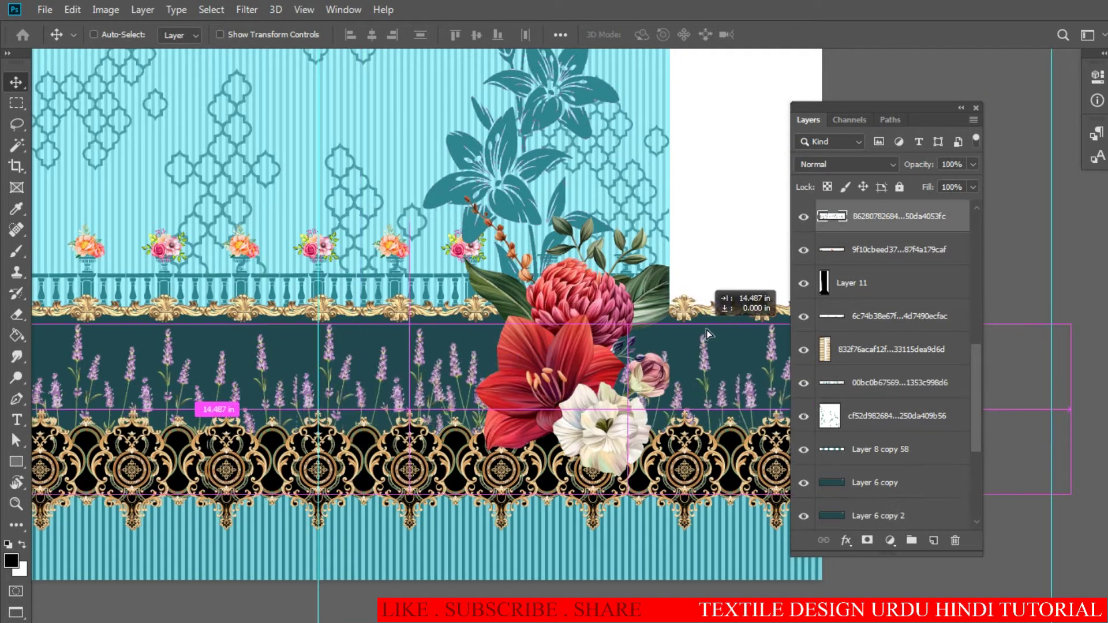
pyautogui.moveTo(478, 385); pyautogui.dragTo(620, 345)
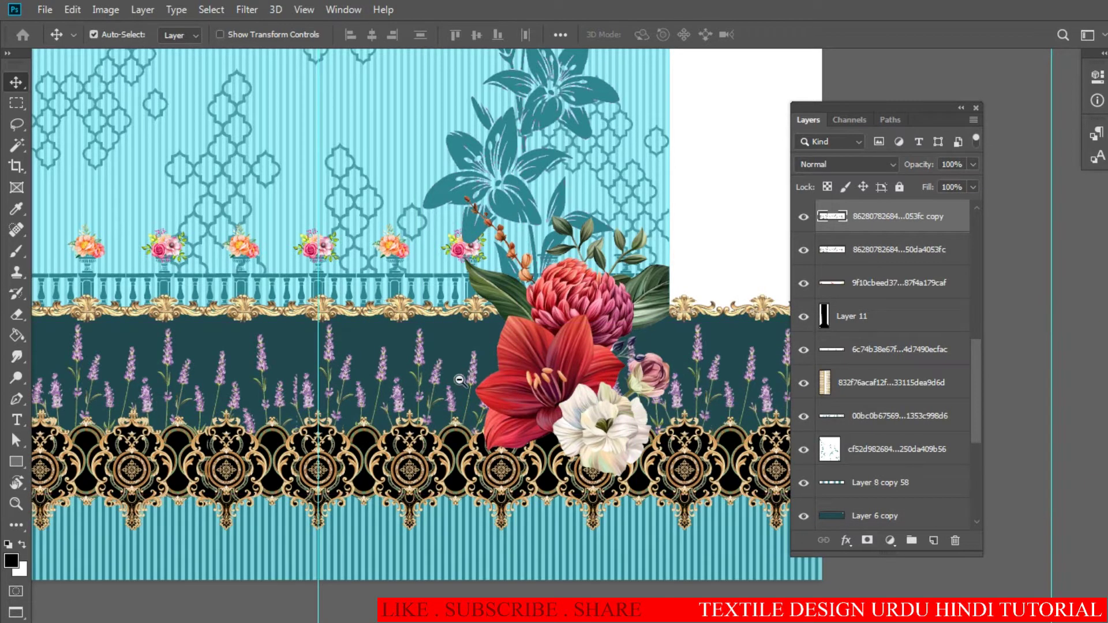
pyautogui.hotkey('ctrl', '-')
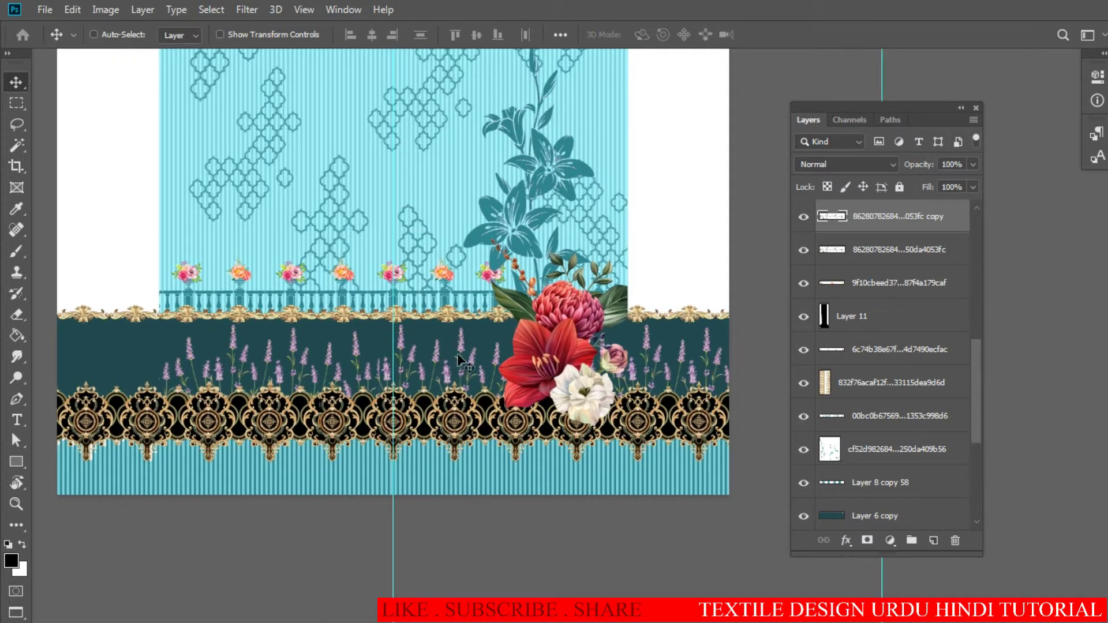
pyautogui.keyDown('ctrl'); pyautogui.click(431, 359); pyautogui.keyUp('ctrl')
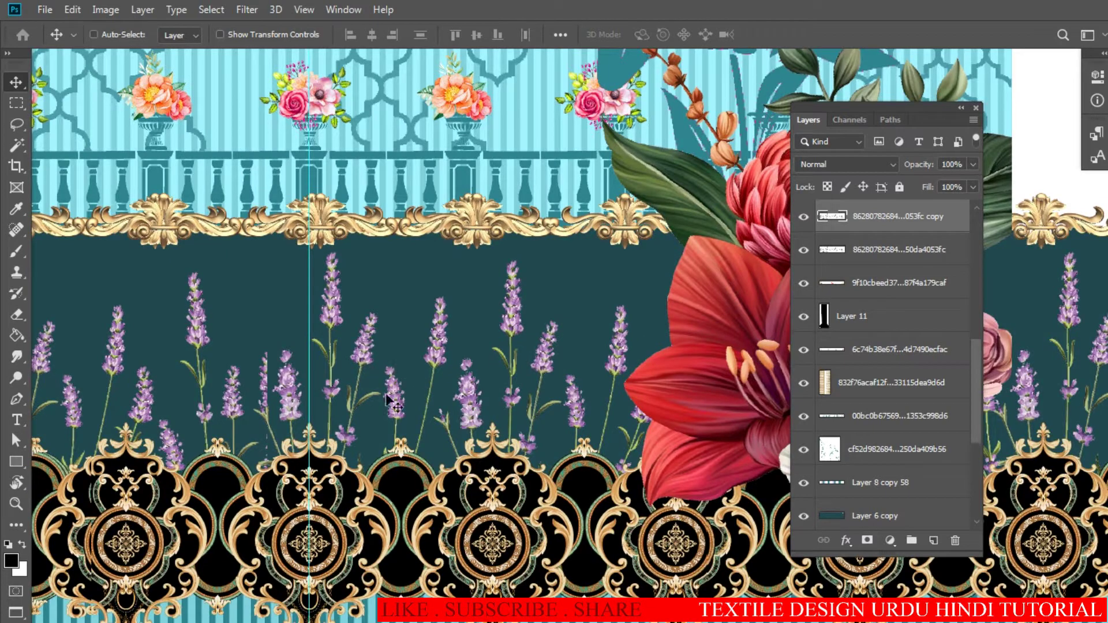
pyautogui.moveTo(370, 413); pyautogui.dragTo(579, 520)
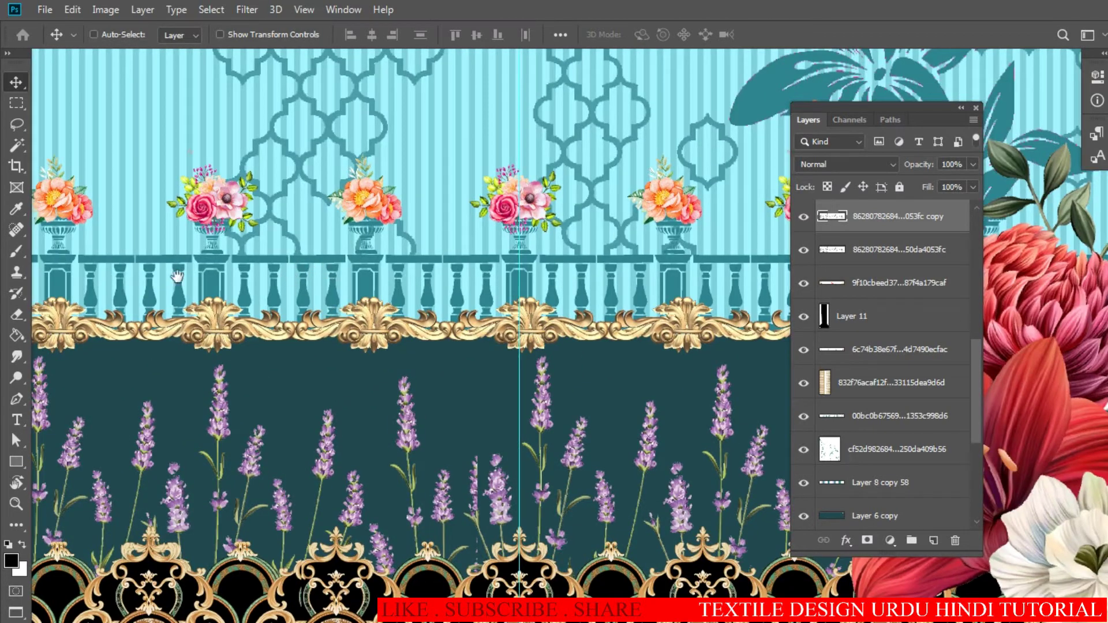
pyautogui.moveTo(177, 278); pyautogui.dragTo(243, 276)
pyautogui.moveTo(173, 319); pyautogui.dragTo(260, 322)
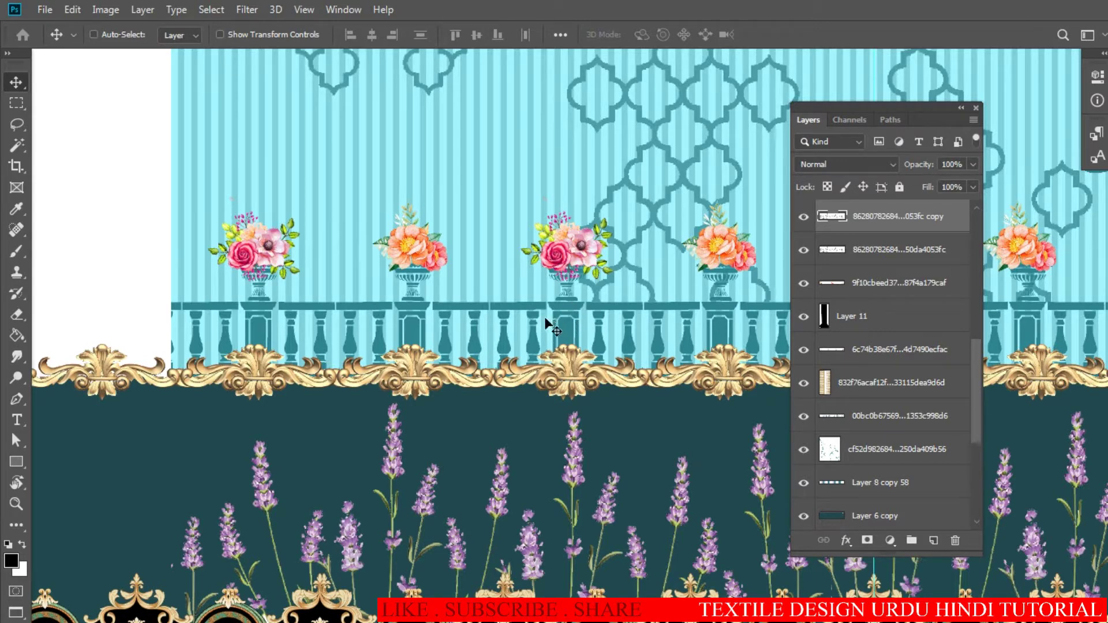
# - Copy the lavender strip layer leftward to fill the left edge of the canvas
pyautogui.rightClick(394, 449)
pyautogui.click(397, 461)
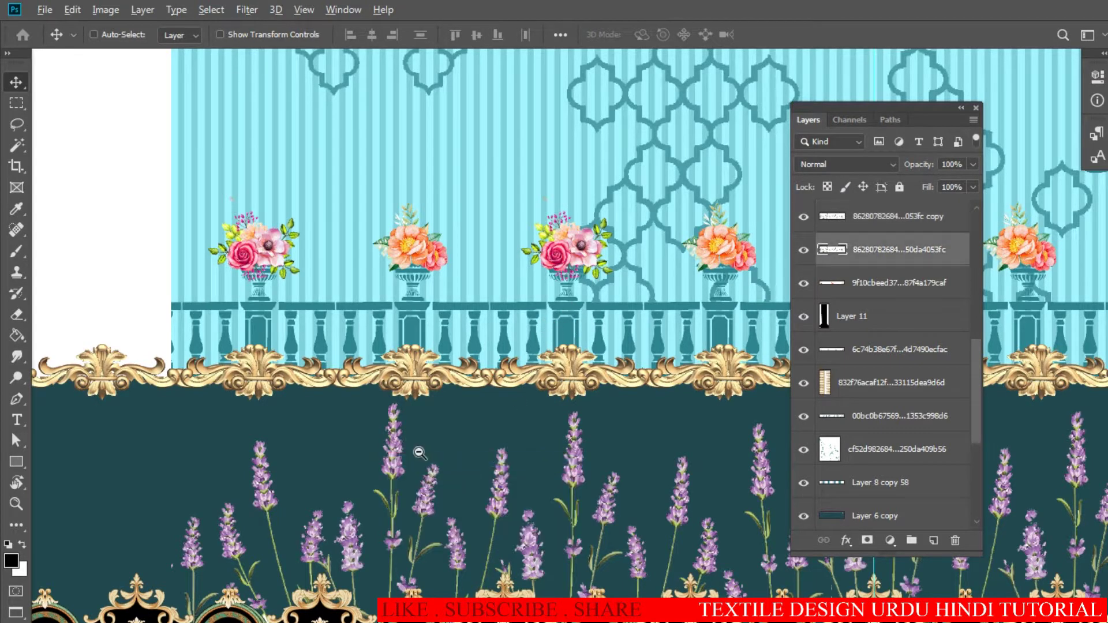
pyautogui.hotkey('ctrl', '-')
pyautogui.hotkey('ctrl', '-')
pyautogui.moveTo(424, 419); pyautogui.dragTo(290, 420)
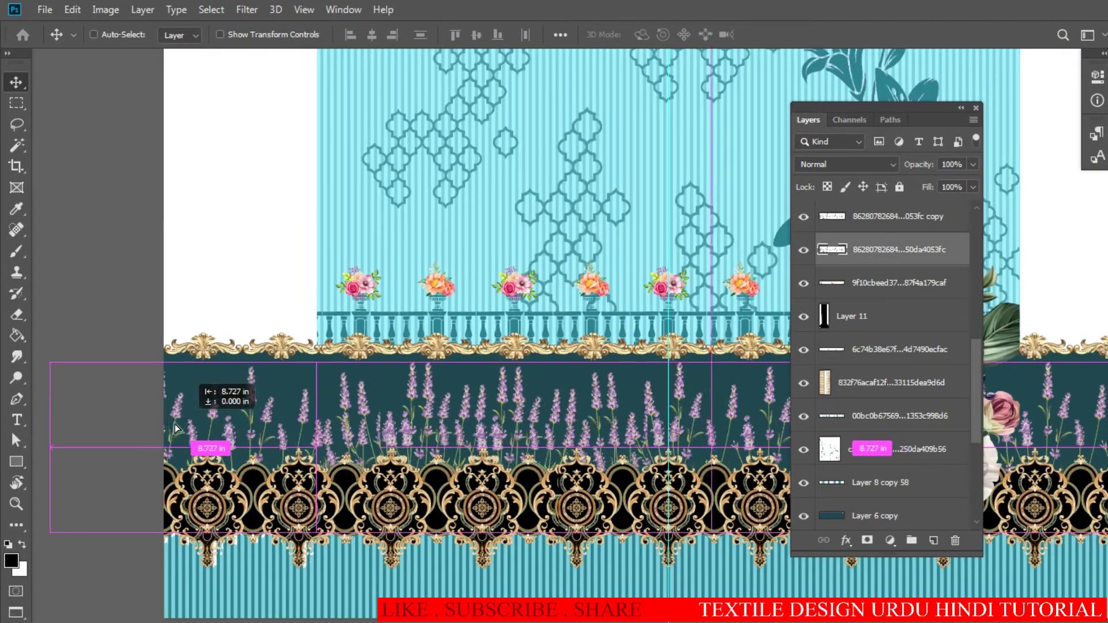
# - Copy the balustrade layer and shift the copy leftward into the new margin
pyautogui.scroll(1, 413, 404)
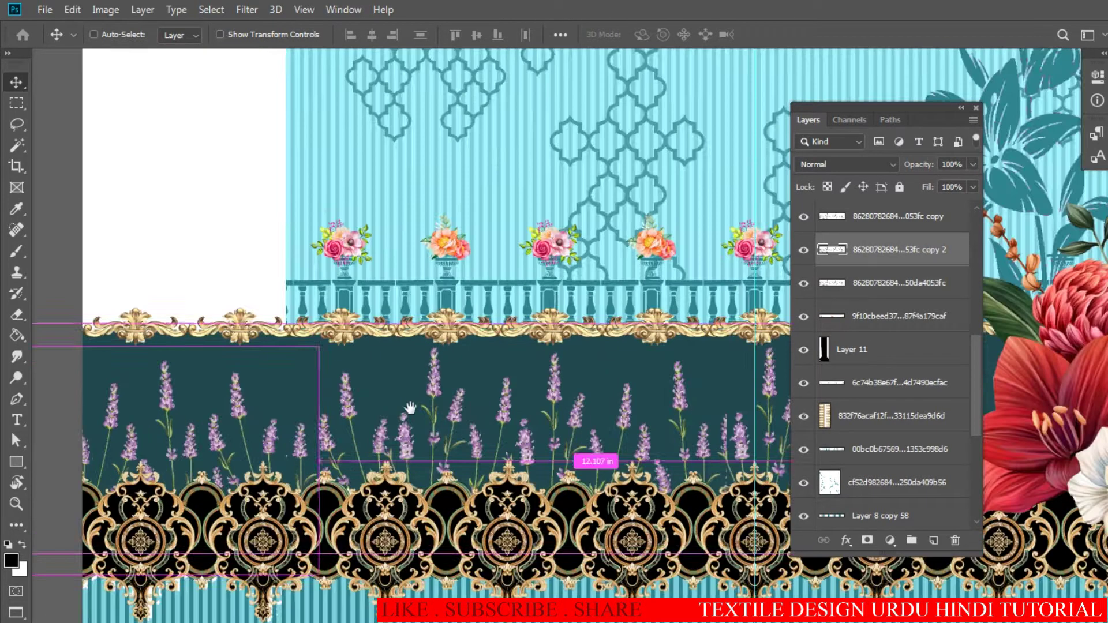
pyautogui.moveTo(406, 332); pyautogui.dragTo(452, 414)
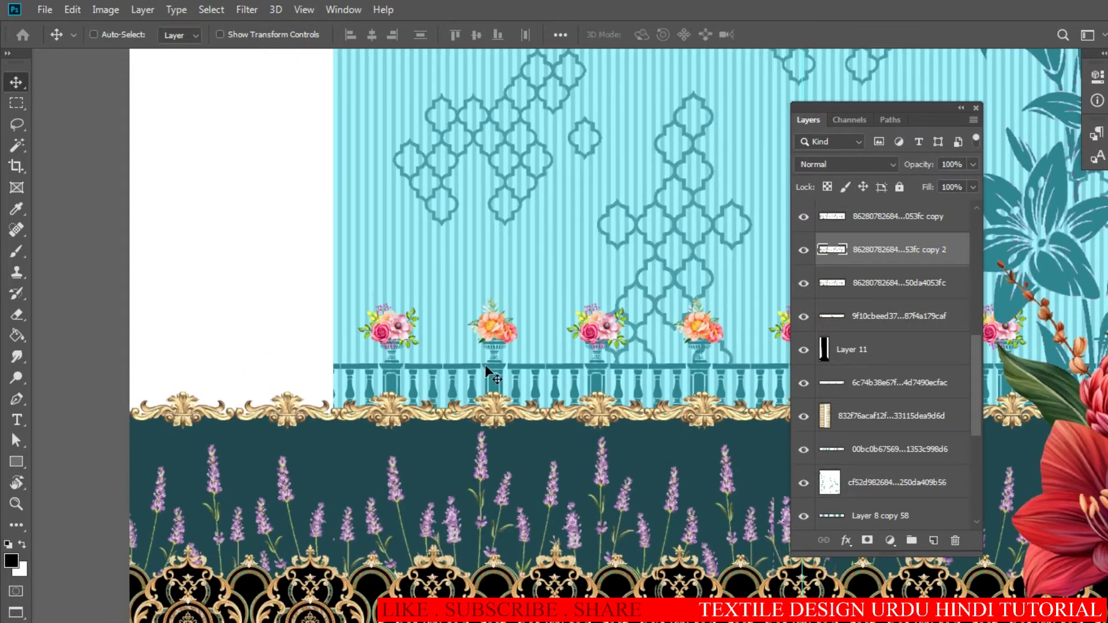
pyautogui.rightClick(494, 383)
pyautogui.click(453, 381)
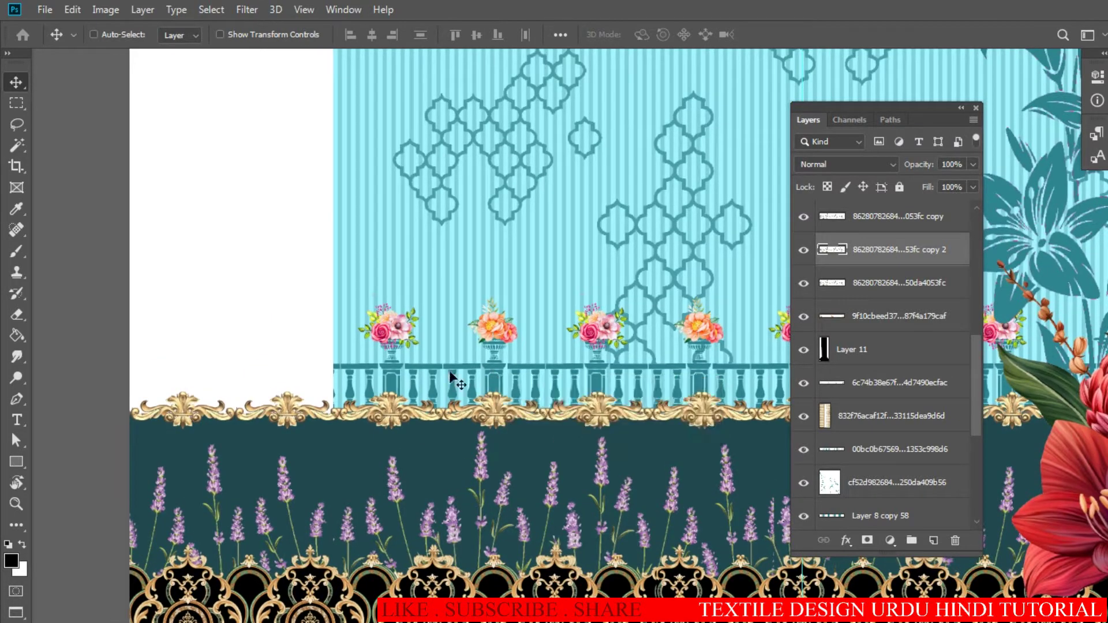
pyautogui.rightClick(495, 384)
pyautogui.click(577, 388)
pyautogui.moveTo(609, 365)
pyautogui.keyDown('alt'); pyautogui.mouseDown()
pyautogui.moveTo(647, 366)
pyautogui.moveTo(395, 380)
pyautogui.mouseUp(); pyautogui.keyUp('alt')
# - Copy the flower bouquet layer leftward and settle the copies onto the empty left urns
pyautogui.rightClick(594, 329)
pyautogui.click(635, 347)
pyautogui.moveTo(551, 349); pyautogui.dragTo(380, 349)
pyautogui.keyDown('alt'); pyautogui.moveTo(618, 346); pyautogui.dragTo(353, 341); pyautogui.keyUp('alt')
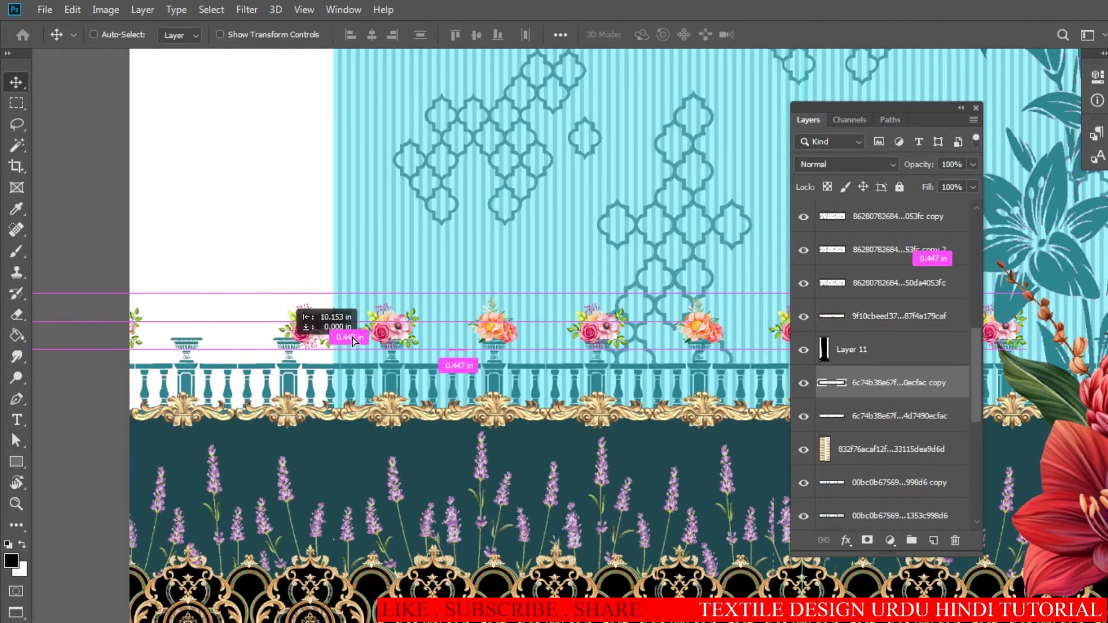
pyautogui.moveTo(353, 340); pyautogui.dragTo(438, 352)
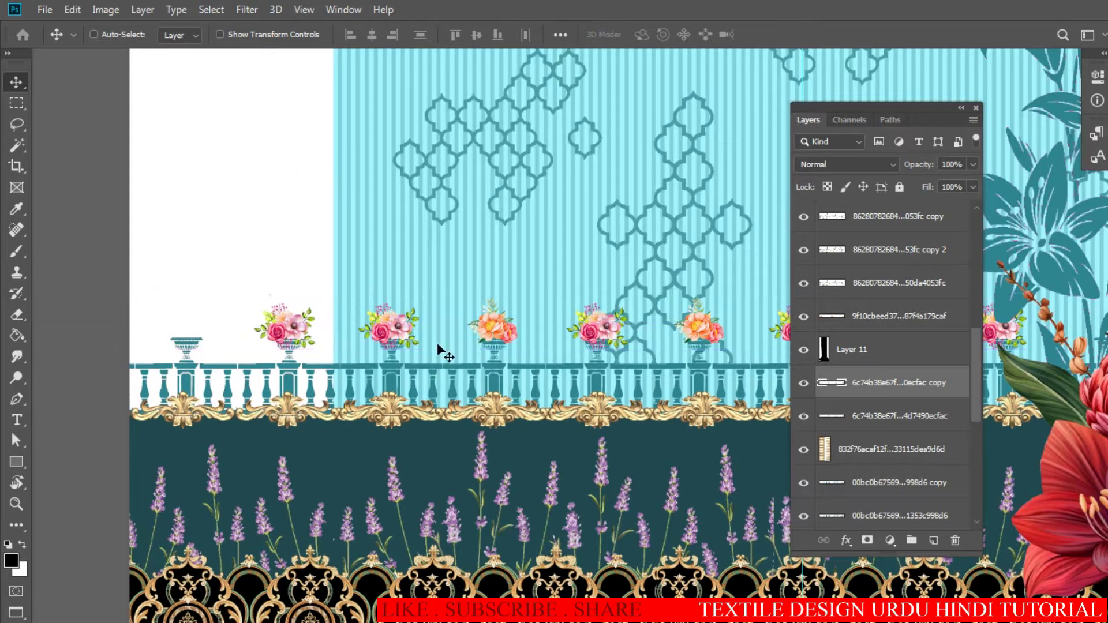
pyautogui.moveTo(288, 343)
pyautogui.mouseDown()
pyautogui.moveTo(379, 341)
pyautogui.moveTo(175, 352)
pyautogui.mouseUp()
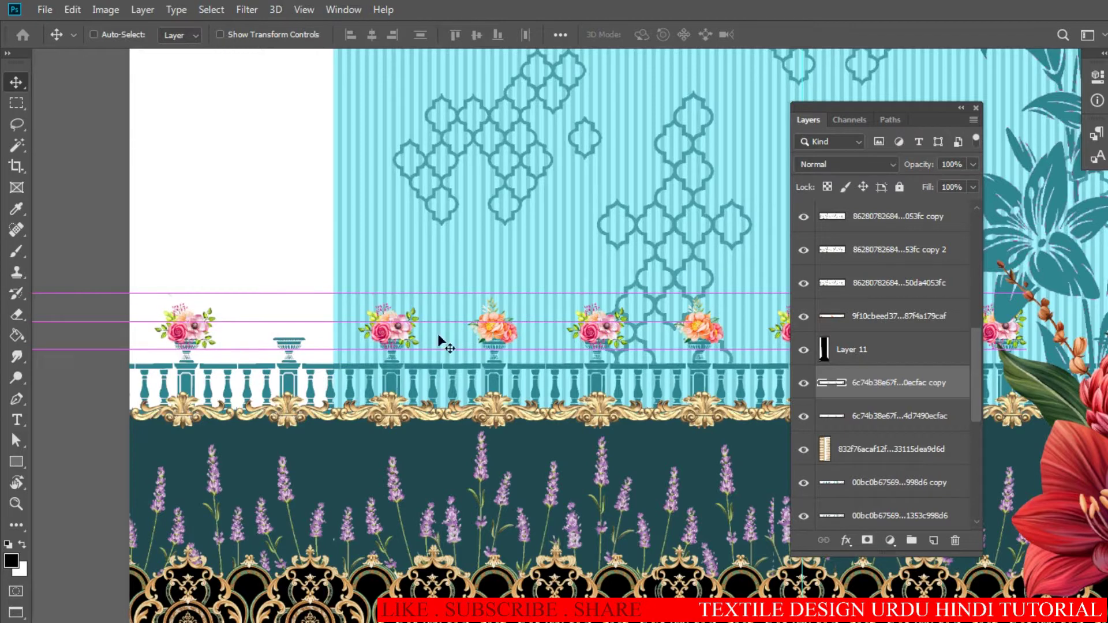
pyautogui.moveTo(438, 340); pyautogui.dragTo(343, 355)
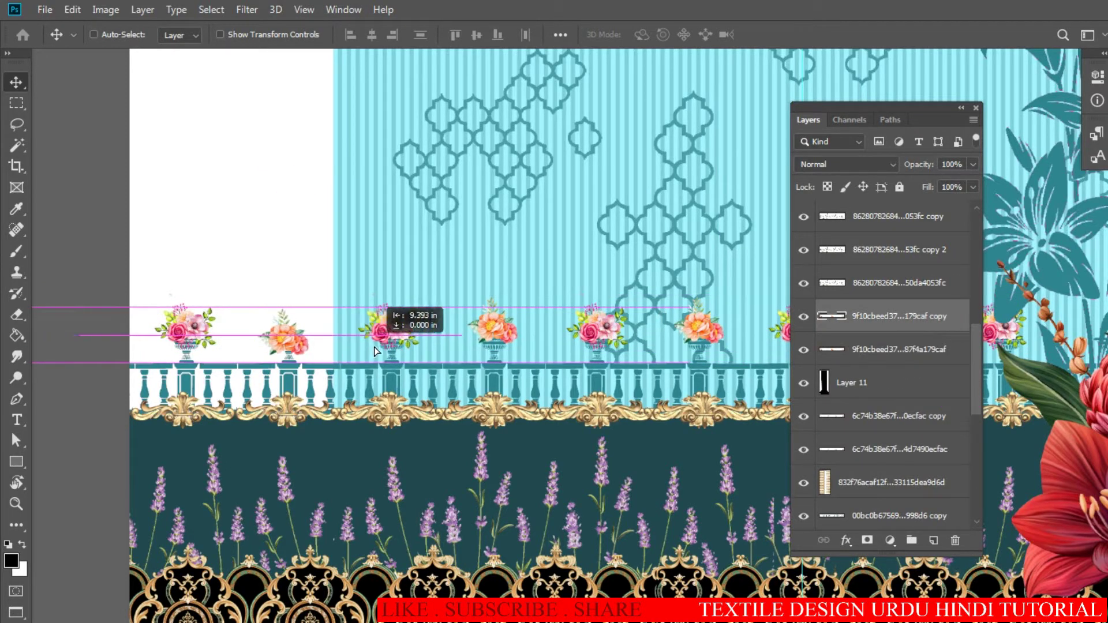
pyautogui.scroll(2, 301, 356)
pyautogui.moveTo(342, 354)
pyautogui.mouseDown()
pyautogui.moveTo(359, 347)
pyautogui.moveTo(302, 347)
pyautogui.mouseUp()
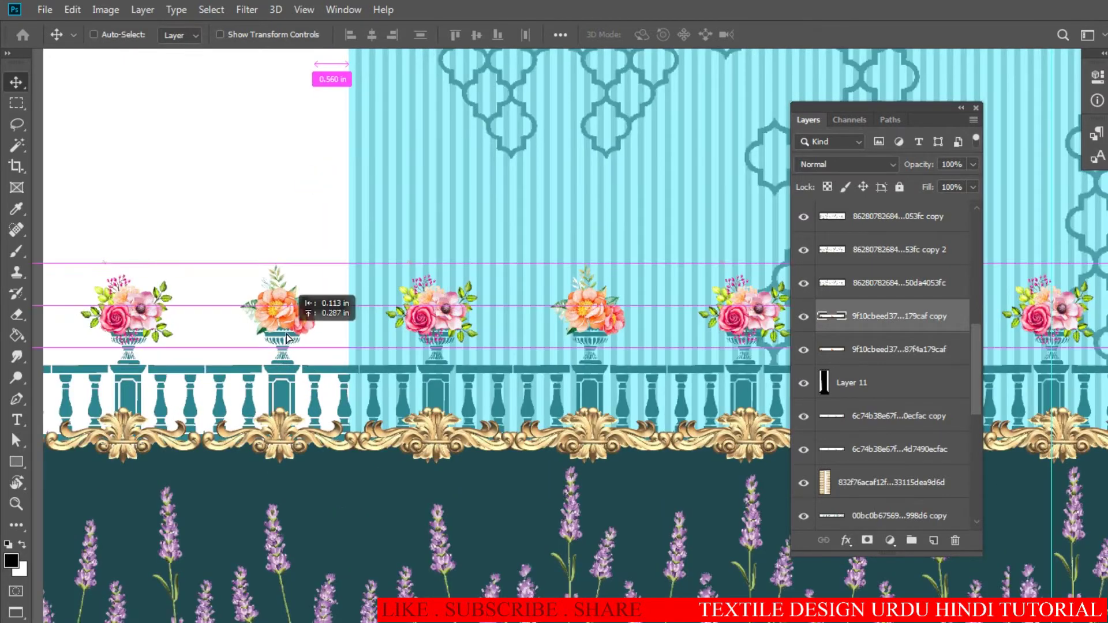
pyautogui.scroll(-2, 346, 358)
pyautogui.scroll(-2, 433, 363)
pyautogui.scroll(-1, 489, 364)
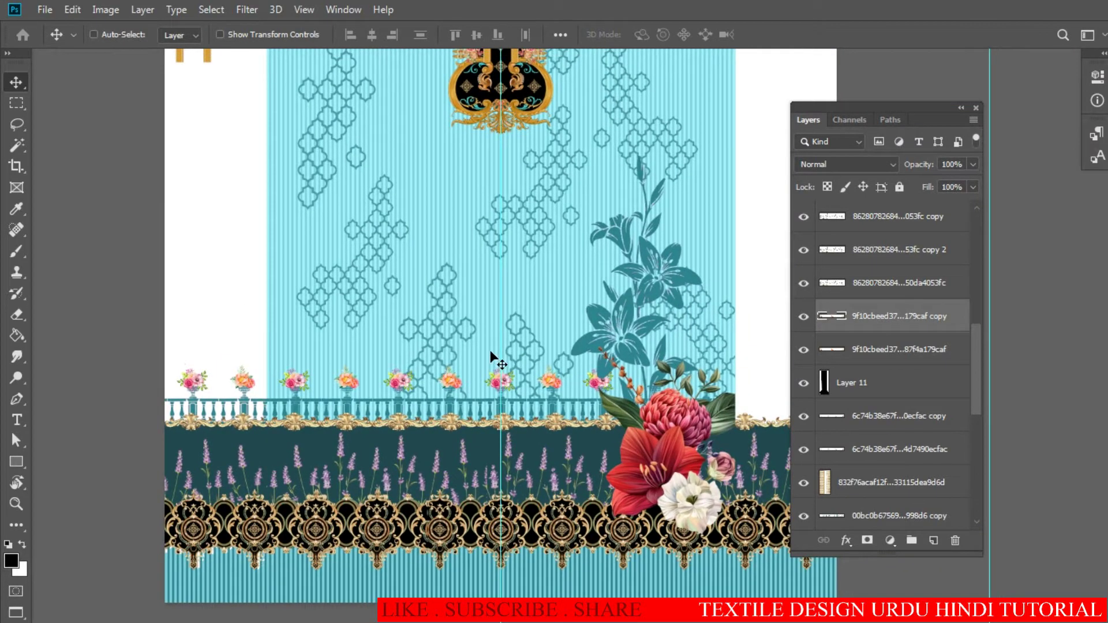
# - Duplicate another bouquet row, then cancel and undo the accidental crop
pyautogui.moveTo(205, 395); pyautogui.dragTo(488, 349)
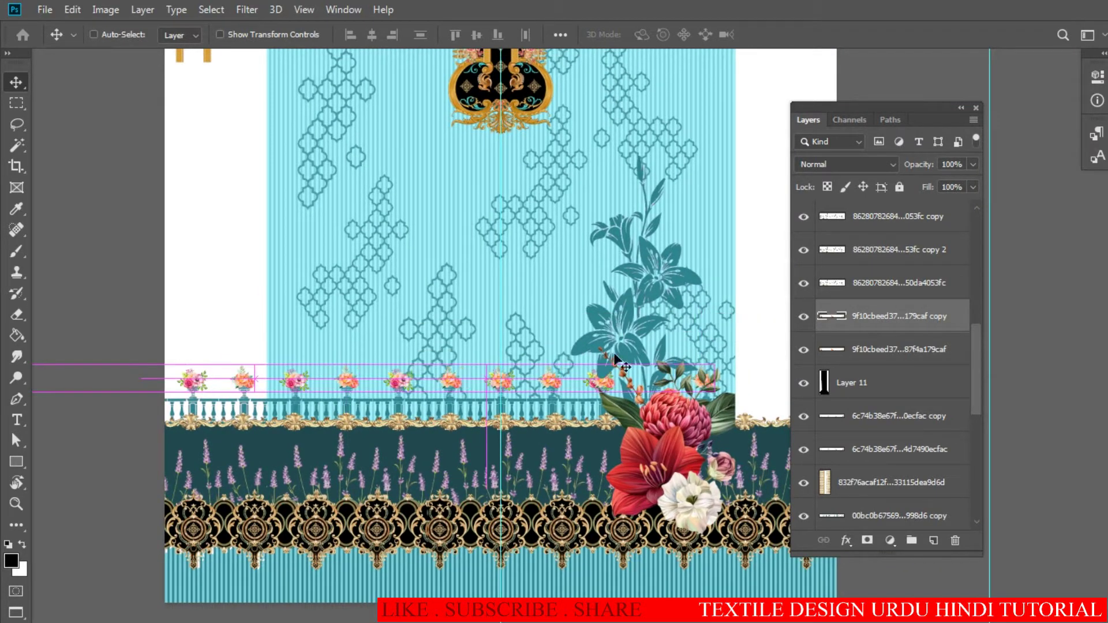
pyautogui.press('c')
pyautogui.moveTo(580, 342); pyautogui.dragTo(579, 338)
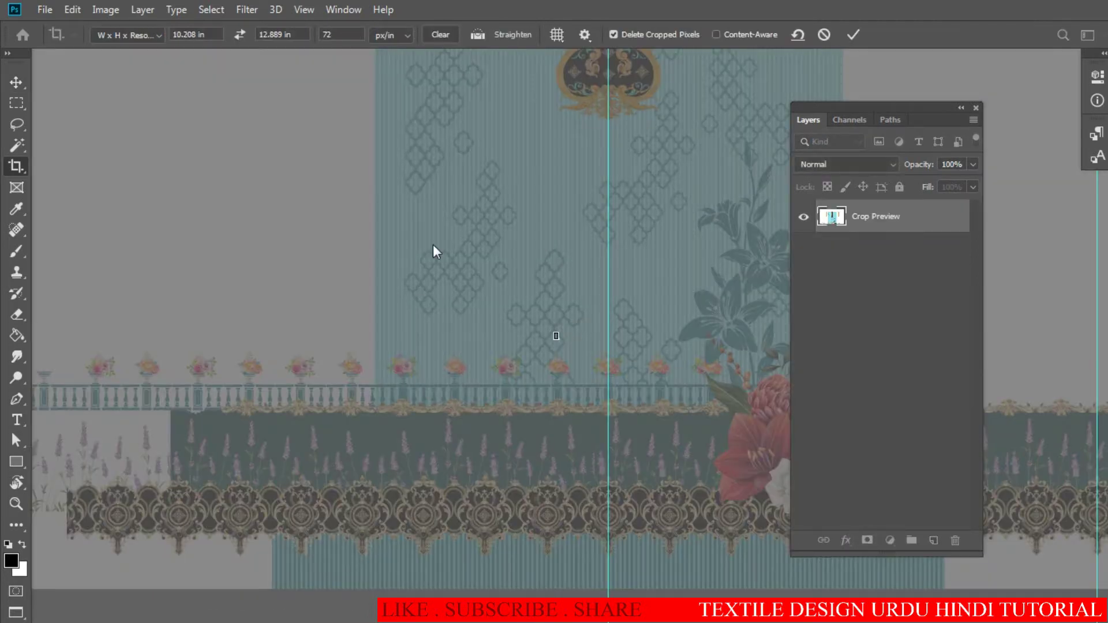
pyautogui.press('Return')
pyautogui.hotkey('ctrl', 'z')
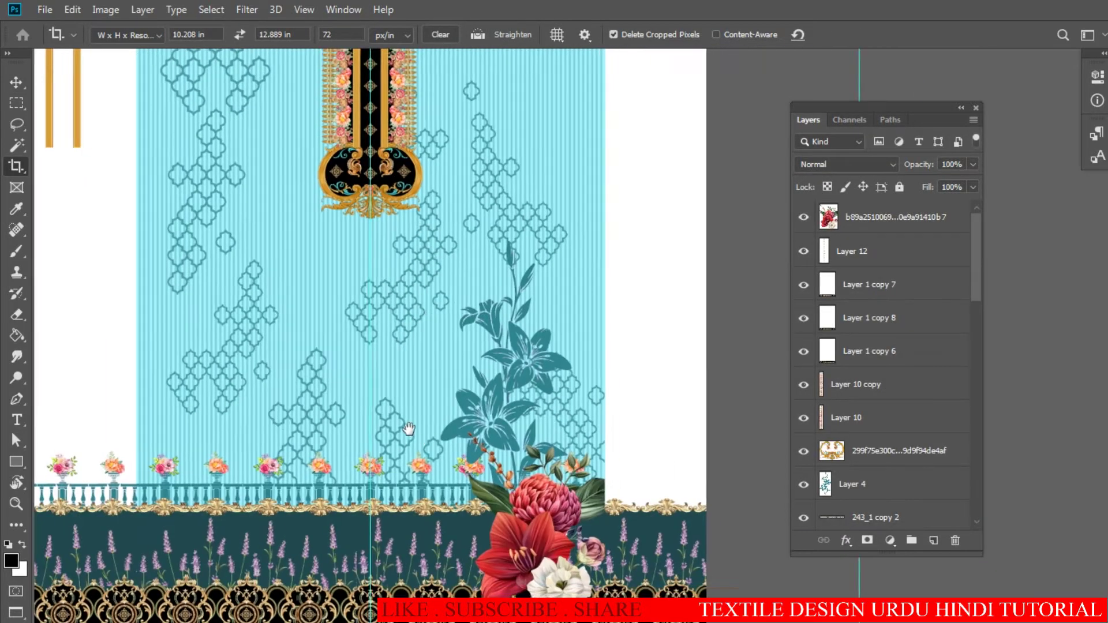
pyautogui.scroll(3, 409, 428)
# - Copy the balustrade layer into the empty right side, aligned with the existing rail
pyautogui.press('v')
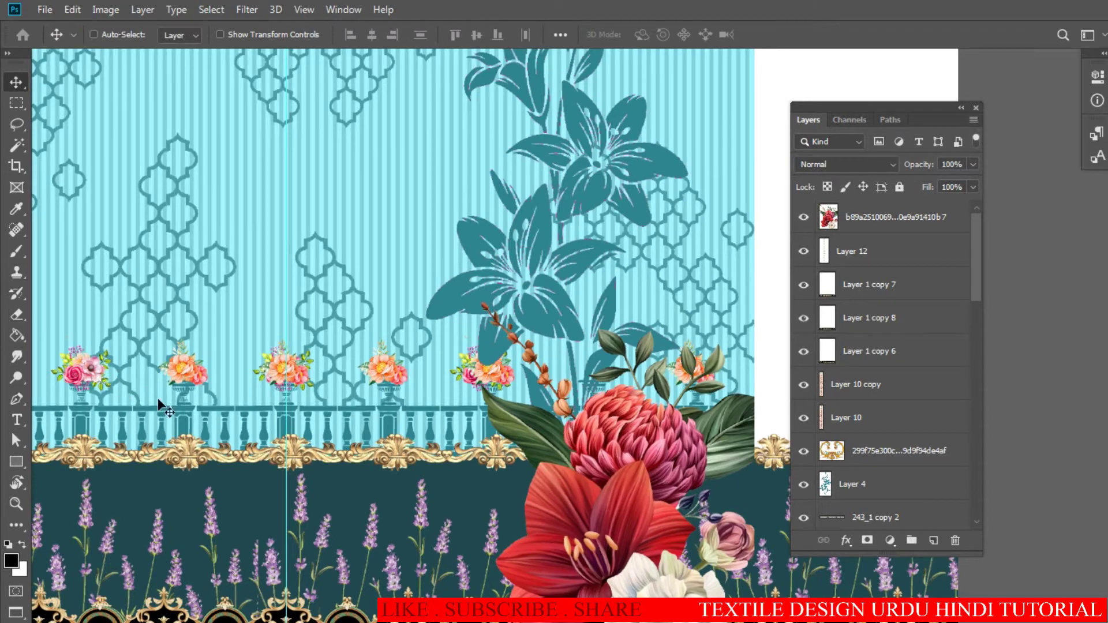
pyautogui.rightClick(185, 419)
pyautogui.click(191, 425)
pyautogui.moveTo(191, 425)
pyautogui.mouseDown()
pyautogui.moveTo(469, 398)
pyautogui.moveTo(473, 386)
pyautogui.mouseUp()
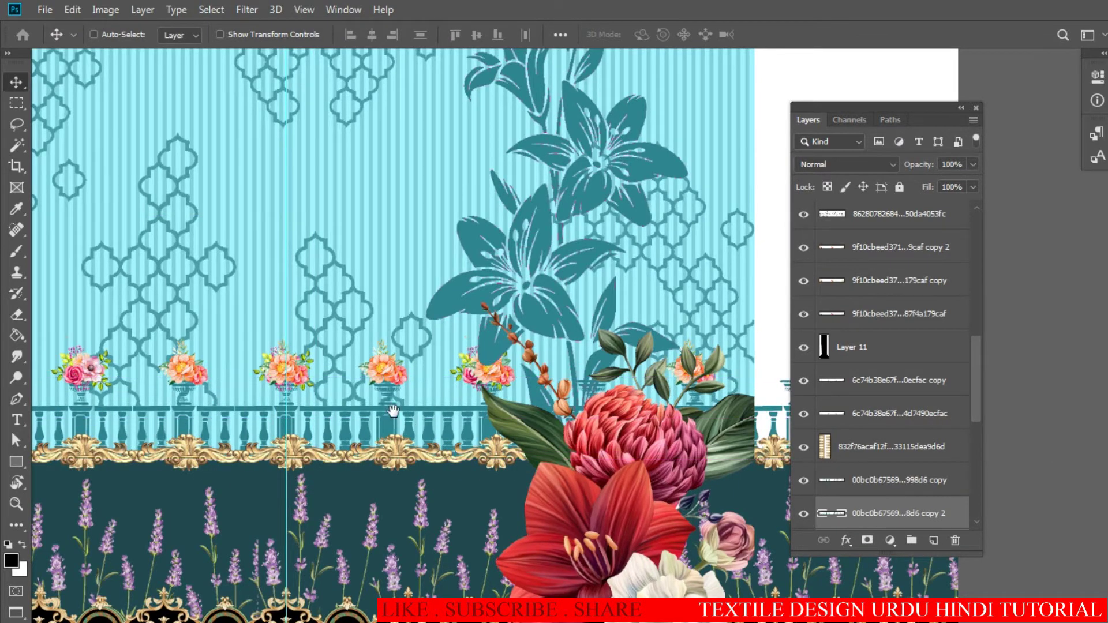
pyautogui.scroll(3, 393, 411)
pyautogui.scroll(2, 381, 413)
pyautogui.moveTo(376, 414); pyautogui.dragTo(398, 420)
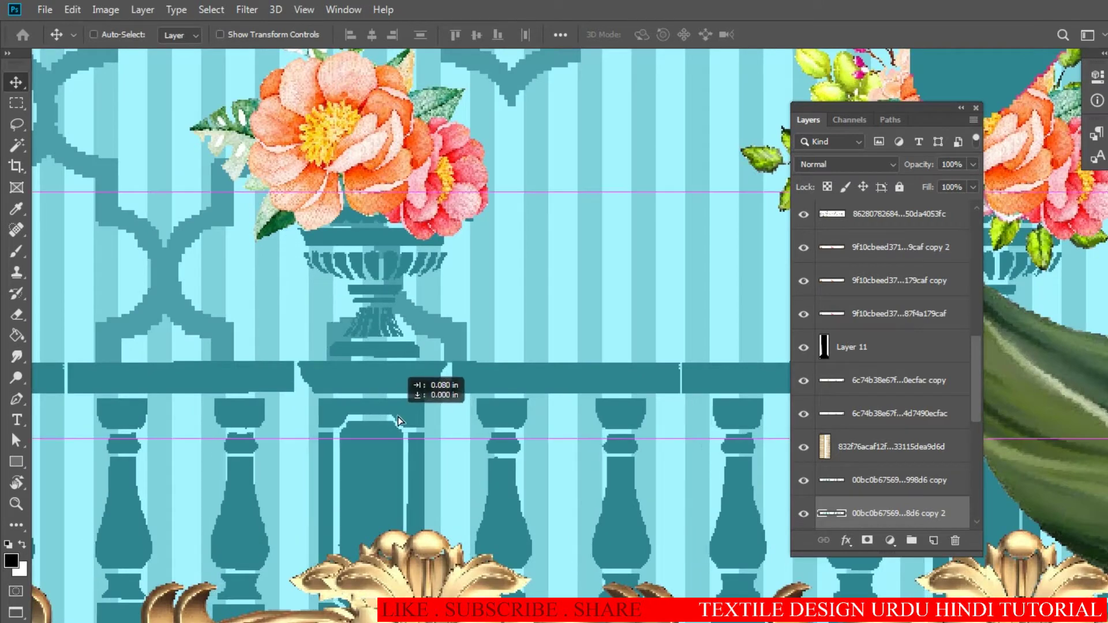
pyautogui.scroll(-5, 393, 398)
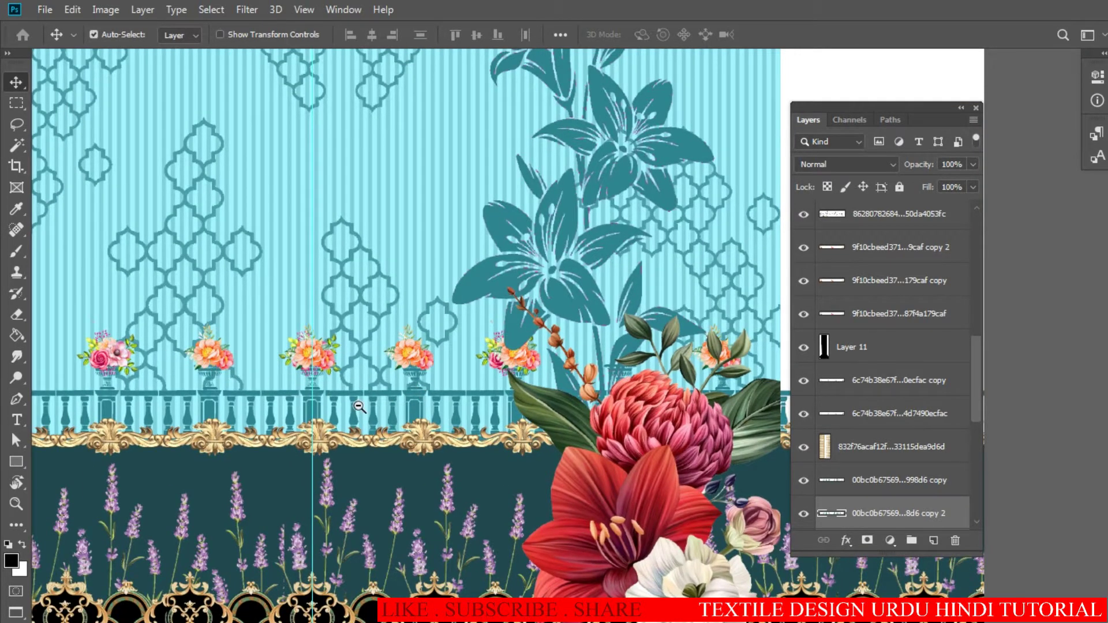
pyautogui.scroll(-2, 358, 407)
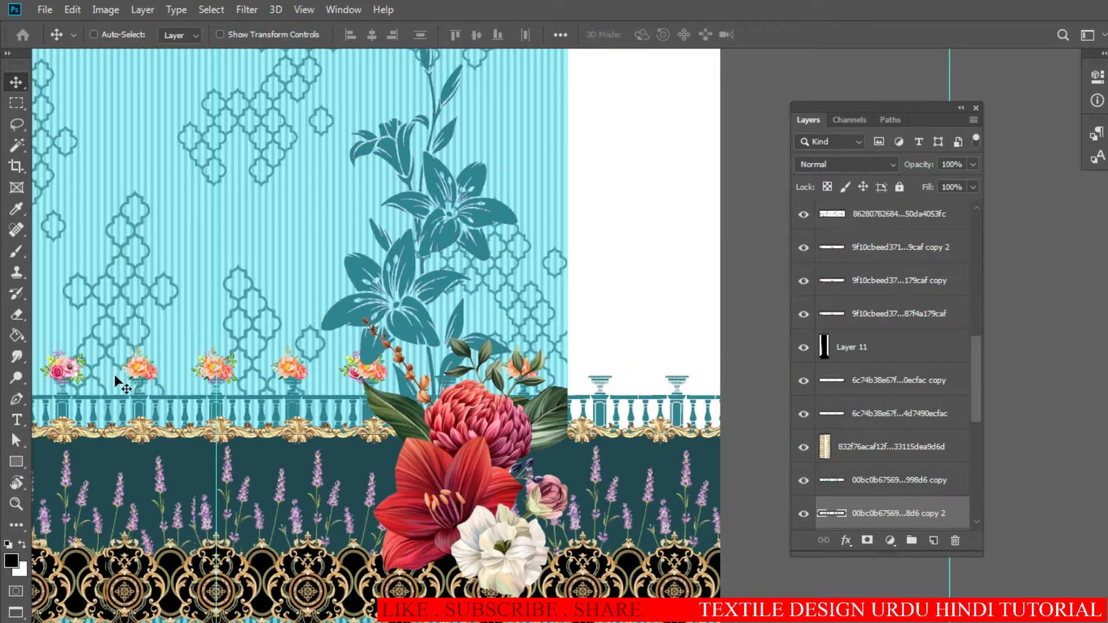
# - Move the copied bouquet row onto the right urns, in line with the others
pyautogui.rightClick(62, 369)
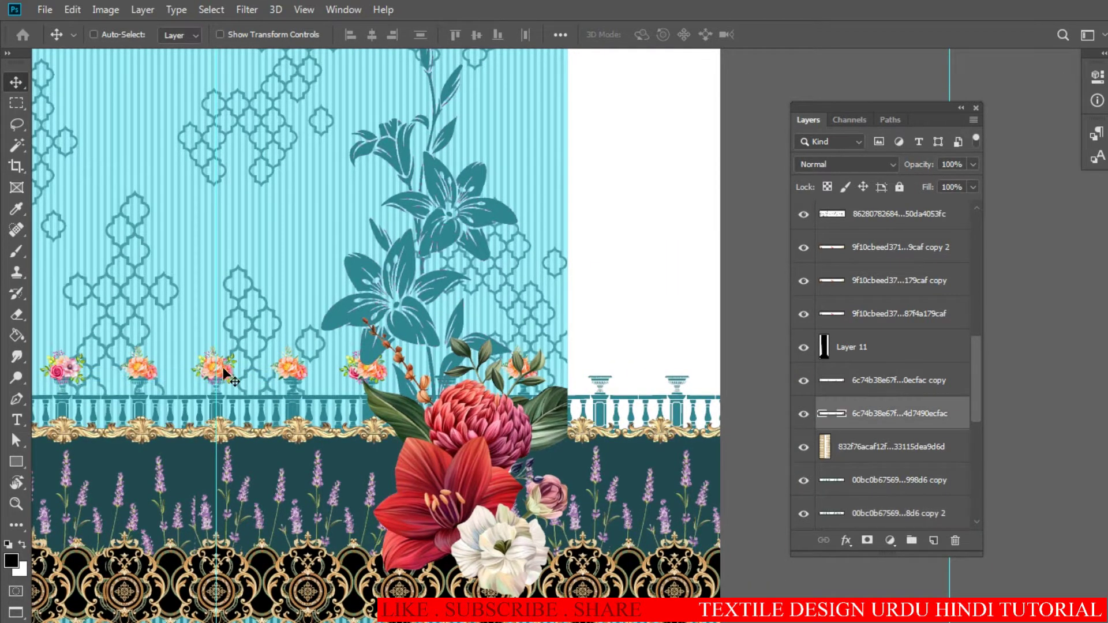
pyautogui.rightClick(225, 375)
pyautogui.click(283, 371)
pyautogui.moveTo(283, 379)
pyautogui.mouseDown()
pyautogui.moveTo(305, 350)
pyautogui.moveTo(471, 370)
pyautogui.moveTo(453, 358)
pyautogui.mouseUp()
pyautogui.keyDown('ctrl'); pyautogui.click(472, 370); pyautogui.keyUp('ctrl')
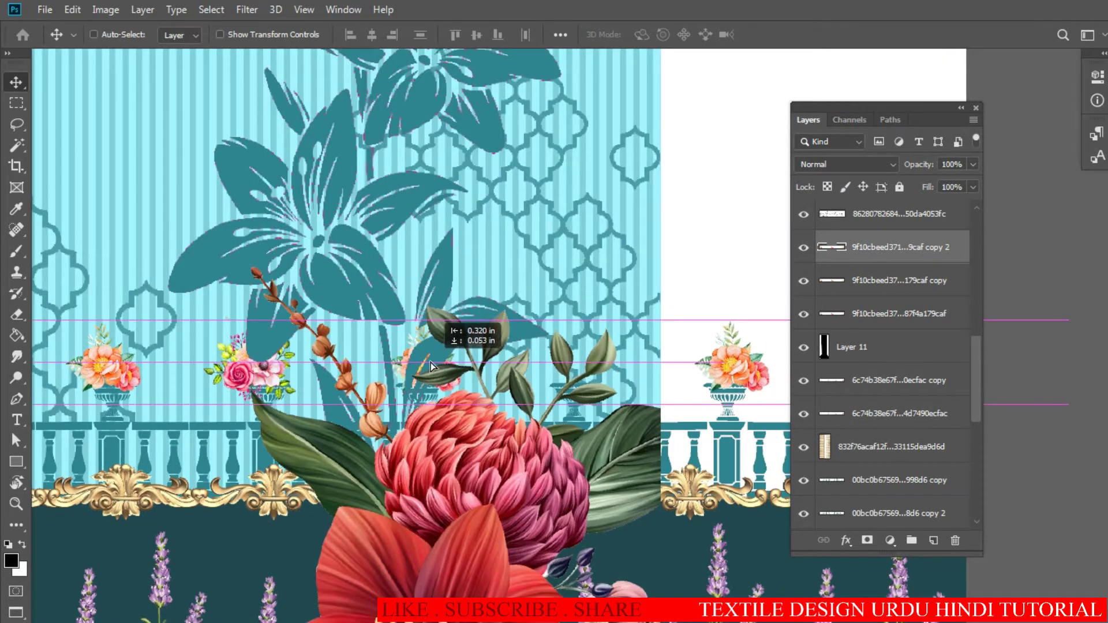
pyautogui.hscroll(3, 476, 360)
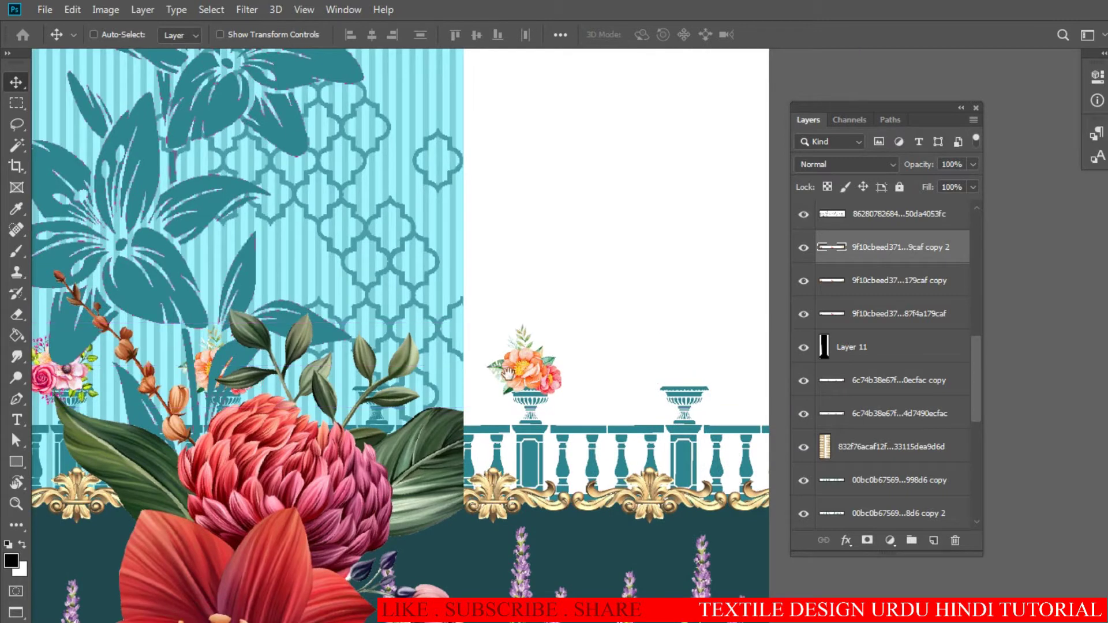
pyautogui.scroll(-2, 542, 374)
# - Duplicate the pink bouquets onto the remaining right urns and fit the design in the window
pyautogui.rightClick(287, 382)
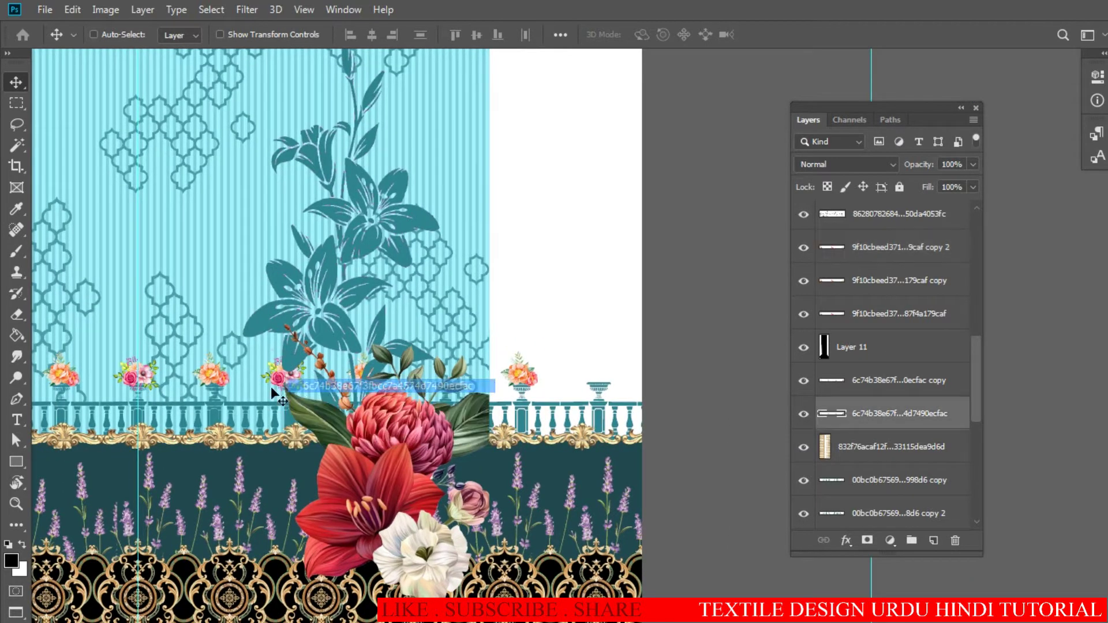
pyautogui.moveTo(158, 385); pyautogui.dragTo(249, 388)
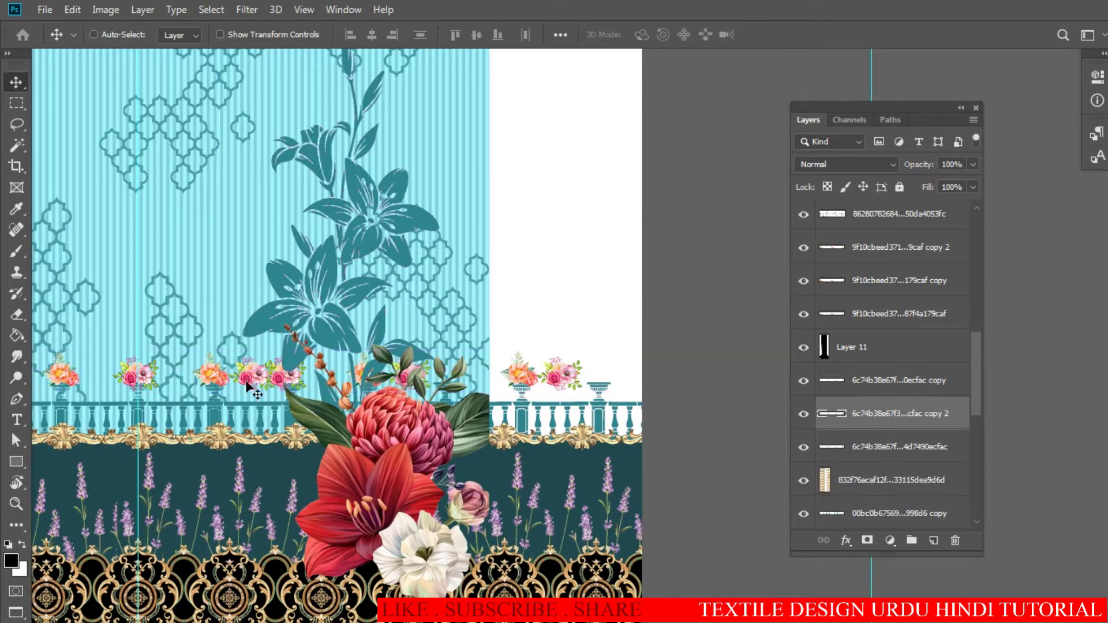
pyautogui.moveTo(165, 386); pyautogui.dragTo(482, 355)
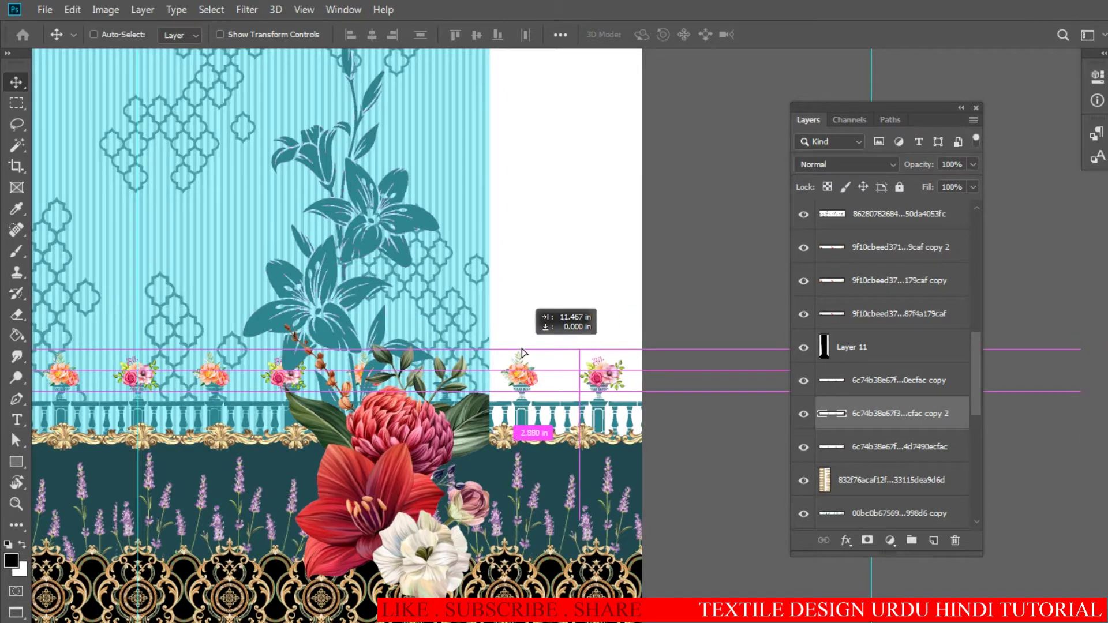
pyautogui.hotkey('ctrl', '0')
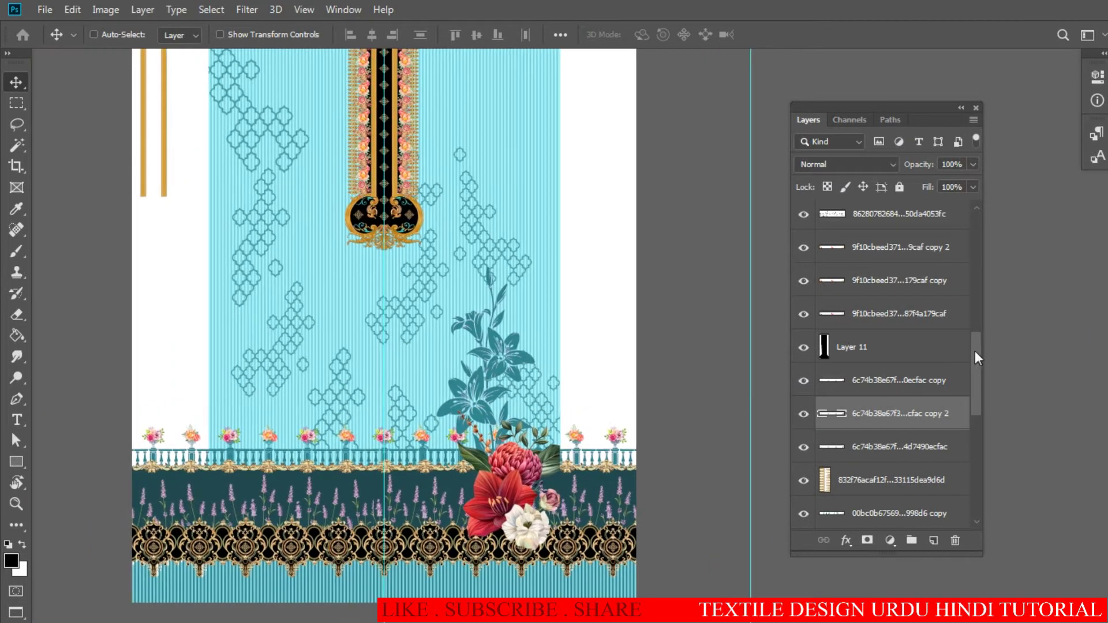
# - Magic Wand the cyan area on Layer 2 and copy it over the left and right white margins
pyautogui.scroll(-5, 962, 404)
pyautogui.scroll(-3, 962, 441)
pyautogui.click(885, 482)
pyautogui.press('w')
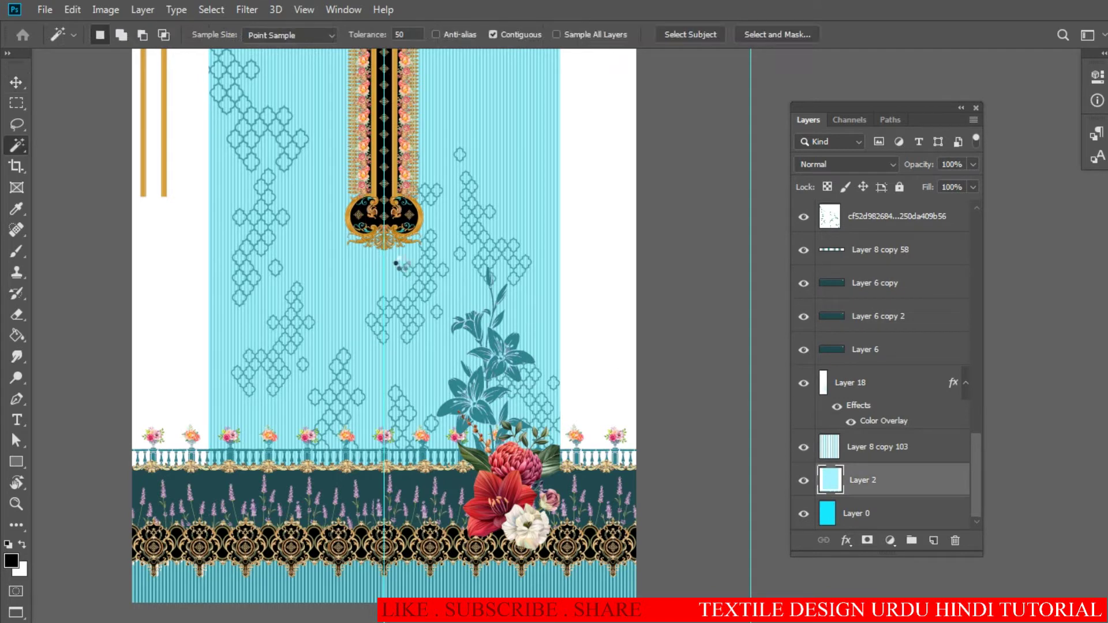
pyautogui.press('v')
pyautogui.moveTo(484, 355)
pyautogui.mouseDown()
pyautogui.moveTo(304, 359)
pyautogui.moveTo(469, 359)
pyautogui.mouseUp()
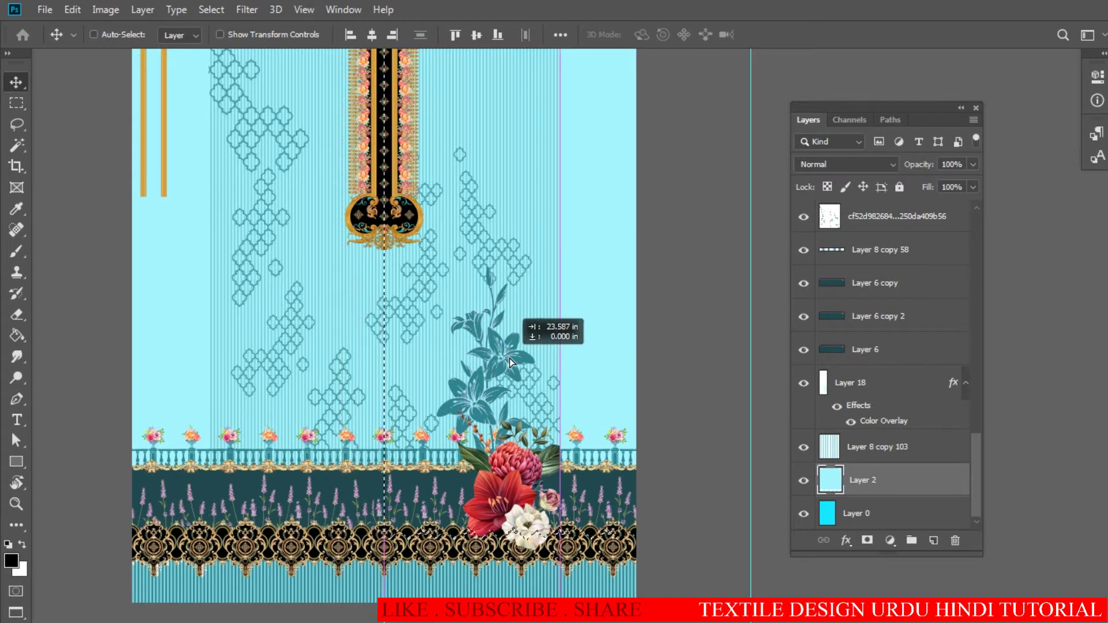
pyautogui.moveTo(469, 358); pyautogui.dragTo(512, 358)
# - On Layer 1 copy 8, marquee and delete the two loose gold bars on the left
pyautogui.keyDown('ctrl'); pyautogui.keyDown('alt'); pyautogui.click(283, 327); pyautogui.keyUp('alt'); pyautogui.keyUp('ctrl')
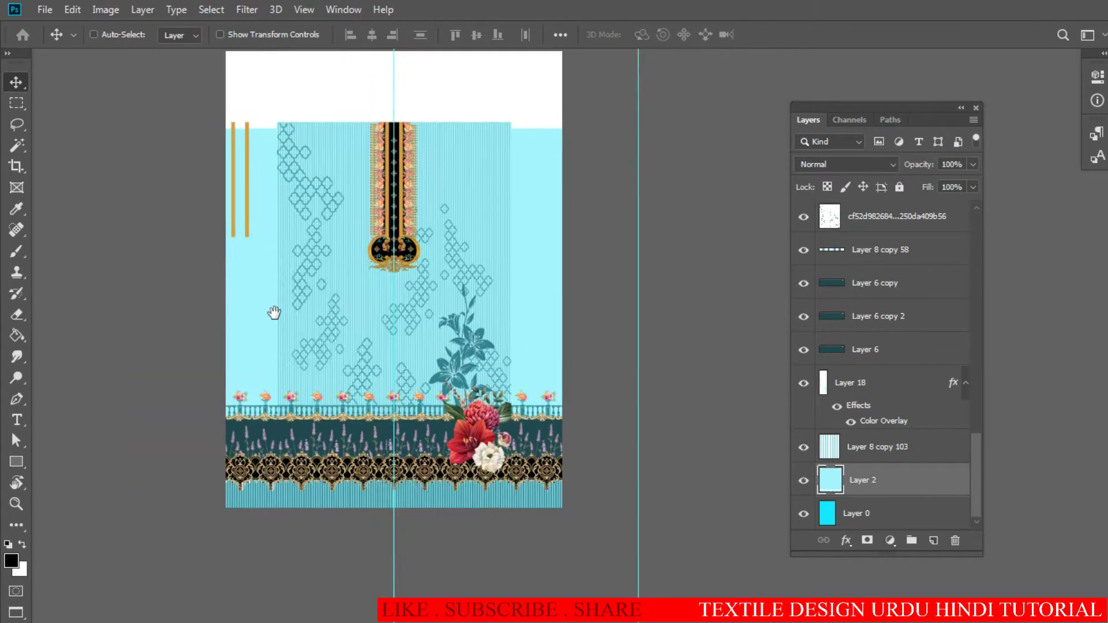
pyautogui.keyDown('ctrl'); pyautogui.click(332, 376); pyautogui.keyUp('ctrl')
pyautogui.keyDown('ctrl'); pyautogui.click(300, 350); pyautogui.keyUp('ctrl')
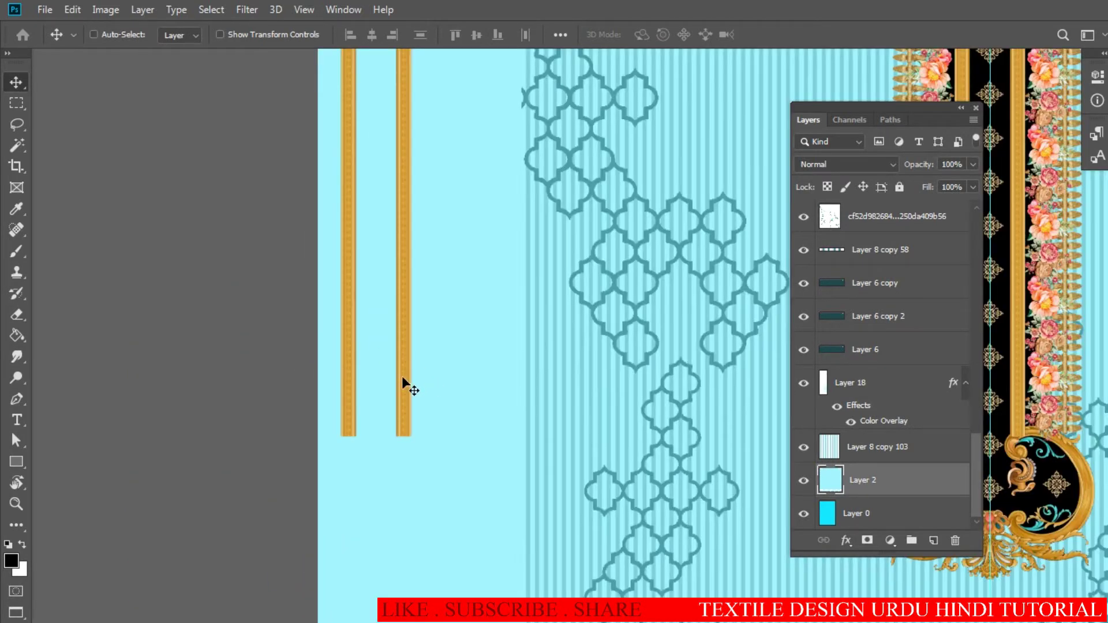
pyautogui.rightClick(402, 378)
pyautogui.click(443, 384)
pyautogui.hscroll(3, 331, 470)
pyautogui.keyDown('ctrl'); pyautogui.keyDown('alt'); pyautogui.click(367, 434); pyautogui.keyUp('alt'); pyautogui.keyUp('ctrl')
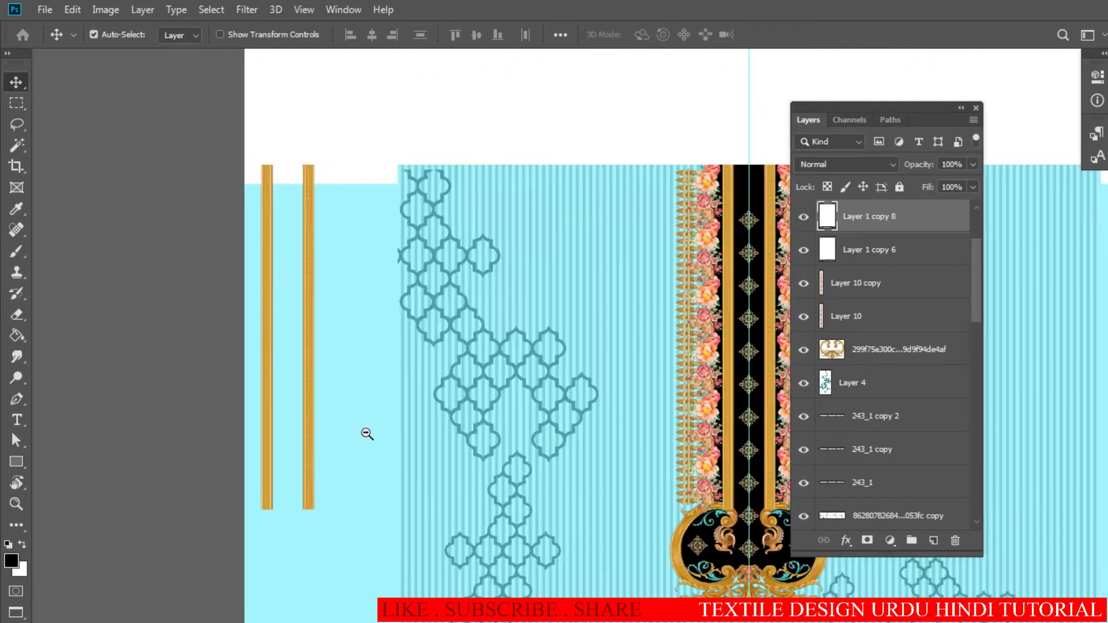
pyautogui.keyDown('ctrl'); pyautogui.keyDown('alt'); pyautogui.click(287, 383); pyautogui.keyUp('alt'); pyautogui.keyUp('ctrl')
pyautogui.moveTo(193, 377)
pyautogui.mouseDown()
pyautogui.moveTo(254, 407)
pyautogui.moveTo(239, 371)
pyautogui.mouseUp()
pyautogui.press('m')
pyautogui.moveTo(250, 173); pyautogui.dragTo(111, 467)
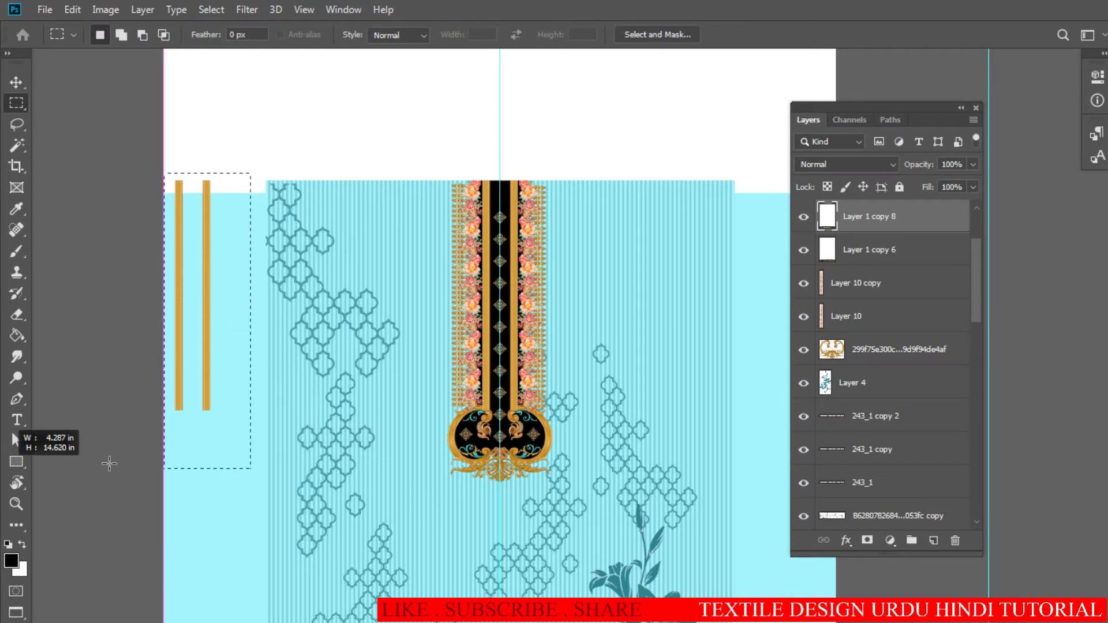
pyautogui.press('Delete')
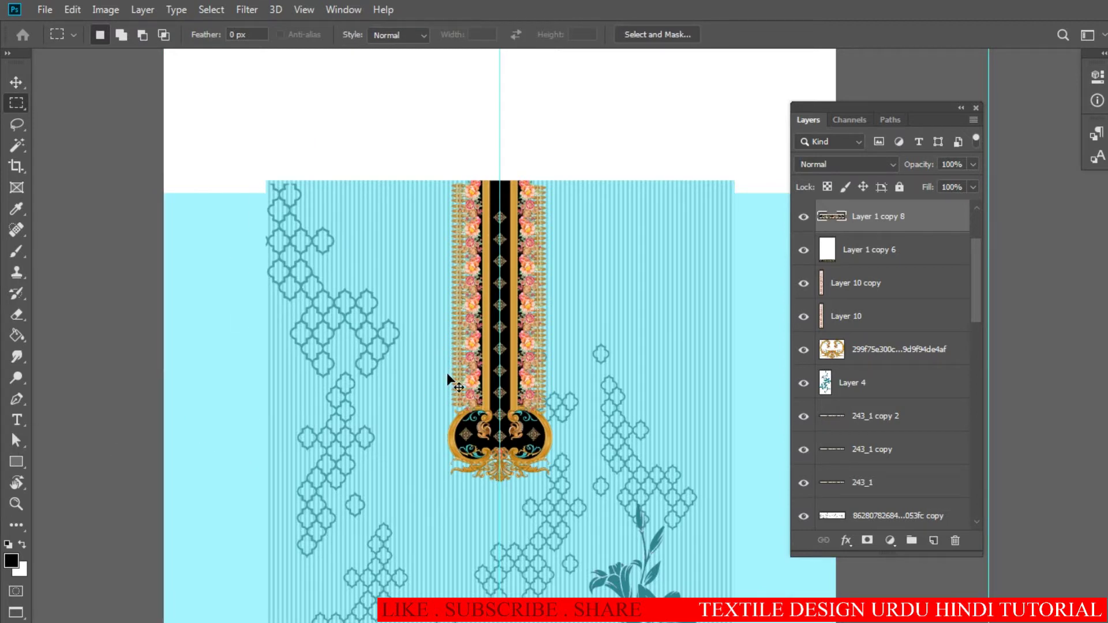
# - Copy a full-width band of Layer 2's cyan background up over the white top strip
pyautogui.keyDown('ctrl'); pyautogui.keyDown('alt'); pyautogui.click(447, 375); pyautogui.keyUp('alt'); pyautogui.keyUp('ctrl')
pyautogui.scroll(-3, 465, 359)
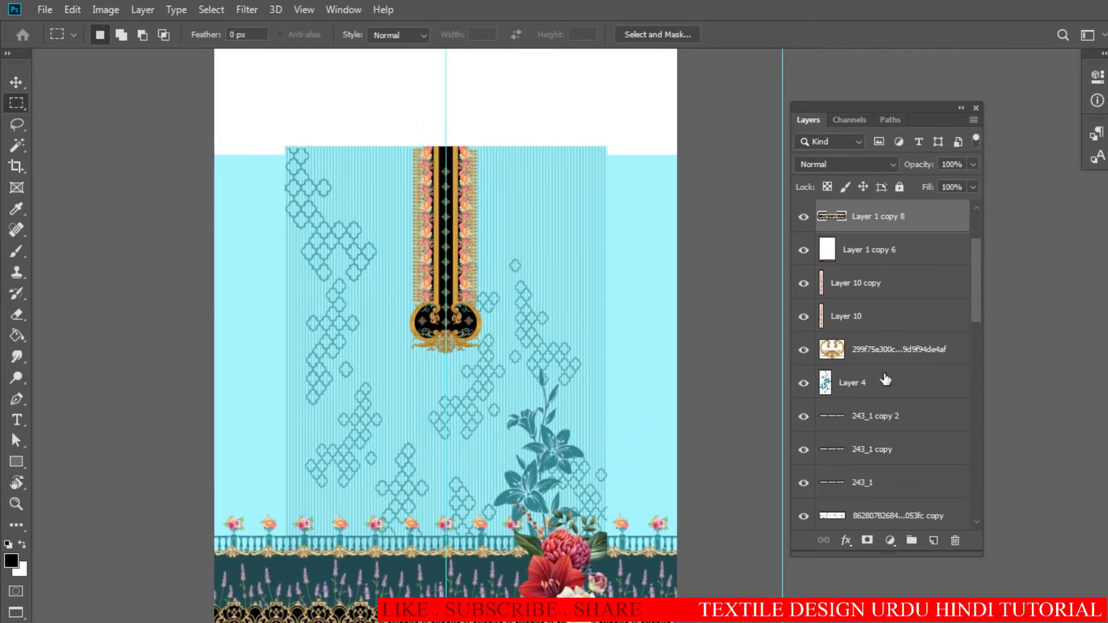
pyautogui.moveTo(977, 309); pyautogui.dragTo(975, 483)
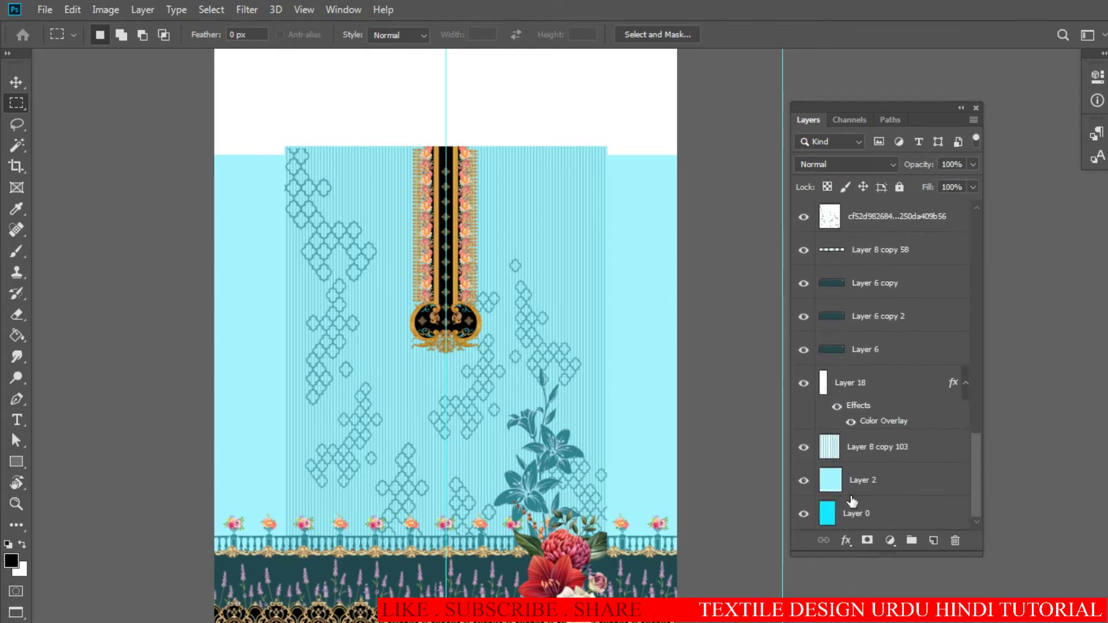
pyautogui.click(868, 484)
pyautogui.moveTo(711, 386); pyautogui.dragTo(923, 443)
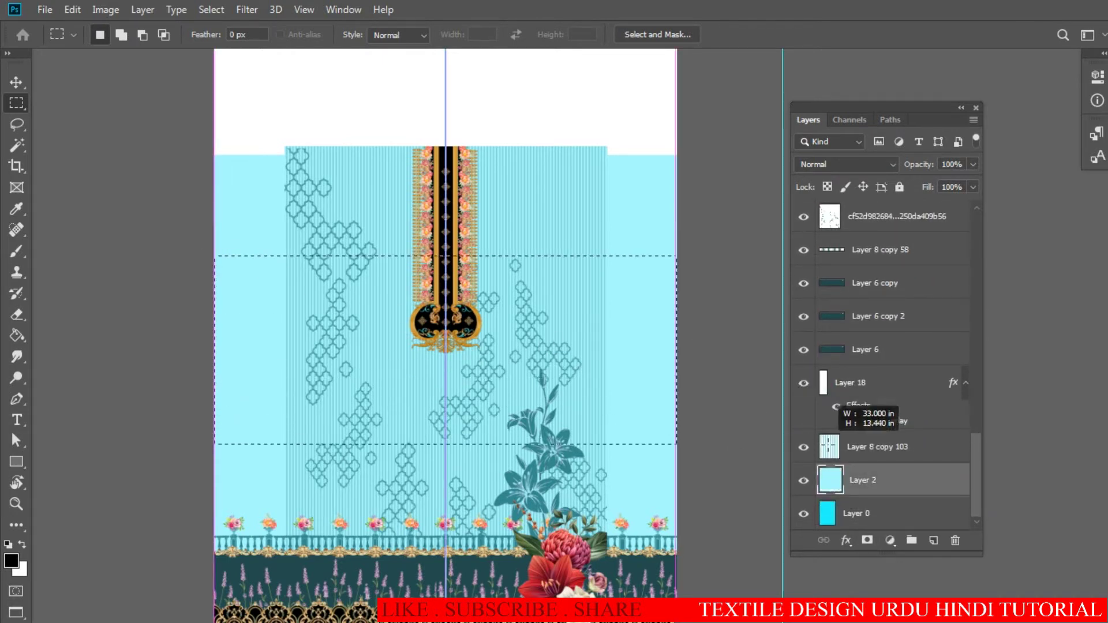
pyautogui.press('v')
pyautogui.moveTo(577, 346); pyautogui.dragTo(555, 112)
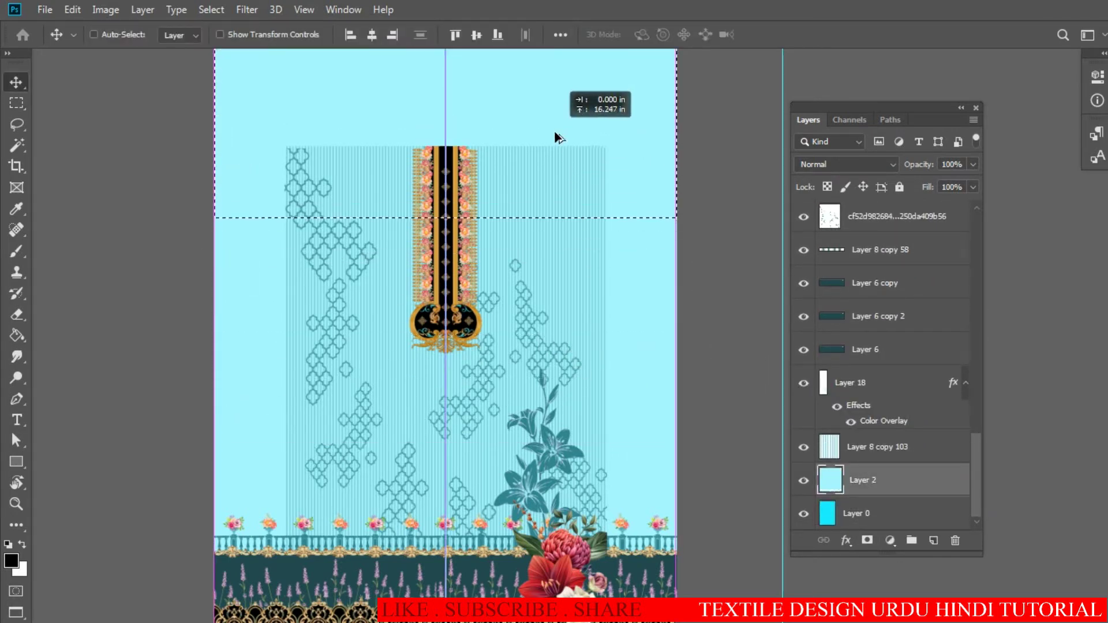
pyautogui.hotkey('ctrl', 'd')
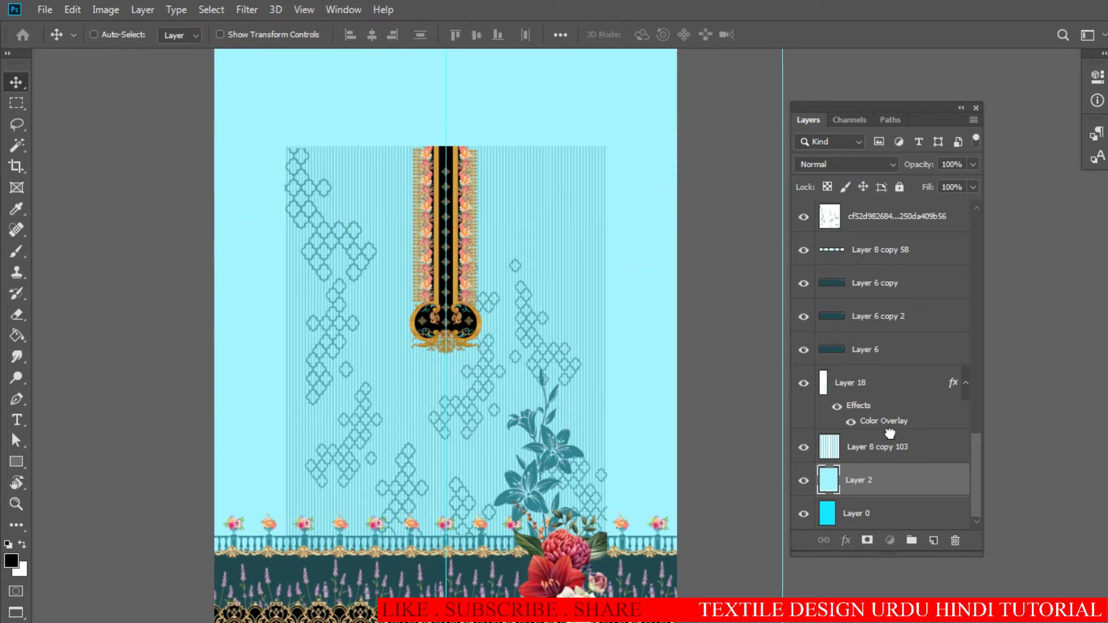
pyautogui.click(889, 447)
# - Copy the stripes up over the top area, nudge them into line, and merge into Layer 8 copy 103
pyautogui.moveTo(569, 397); pyautogui.dragTo(564, 271)
pyautogui.moveTo(580, 384)
pyautogui.mouseDown()
pyautogui.moveTo(354, 366)
pyautogui.moveTo(556, 376)
pyautogui.moveTo(425, 400)
pyautogui.moveTo(292, 371)
pyautogui.moveTo(322, 396)
pyautogui.mouseUp()
pyautogui.press('Delete')
pyautogui.keyDown('ctrl'); pyautogui.click(277, 376); pyautogui.keyUp('ctrl')
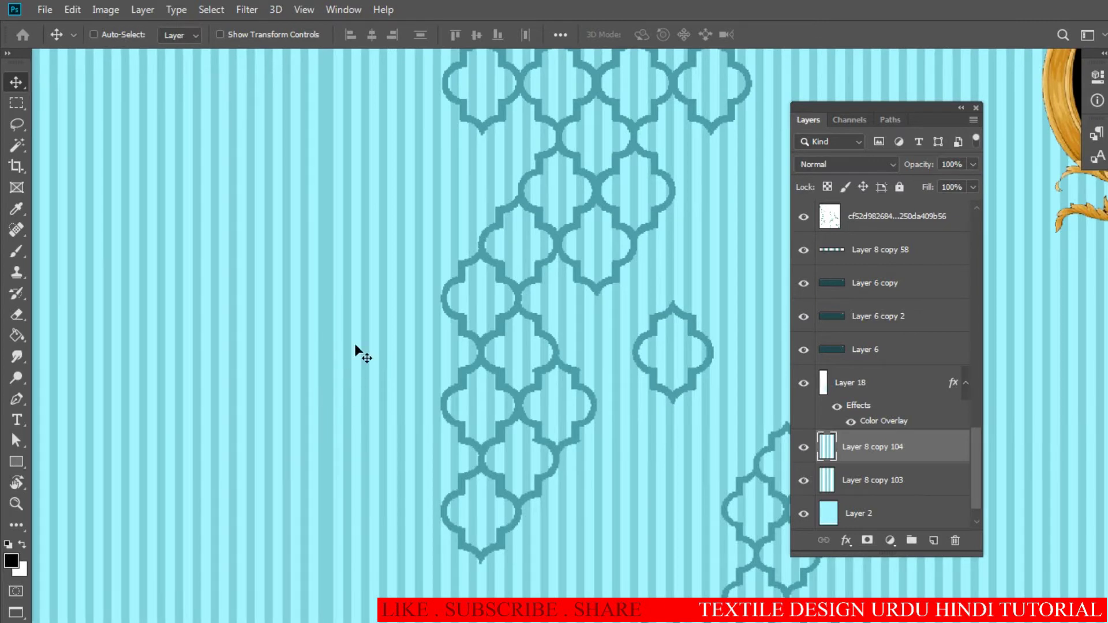
pyautogui.press('Left')
pyautogui.press('Left')
pyautogui.press('Left')
pyautogui.press('Left')
pyautogui.press('Left')
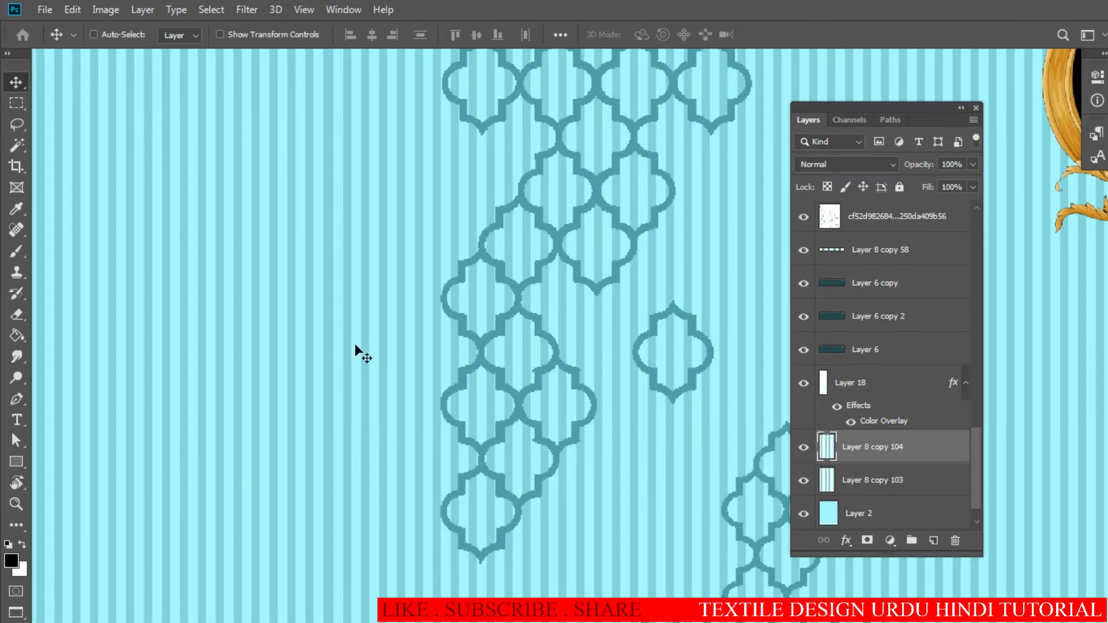
pyautogui.press('Left')
pyautogui.press('Left')
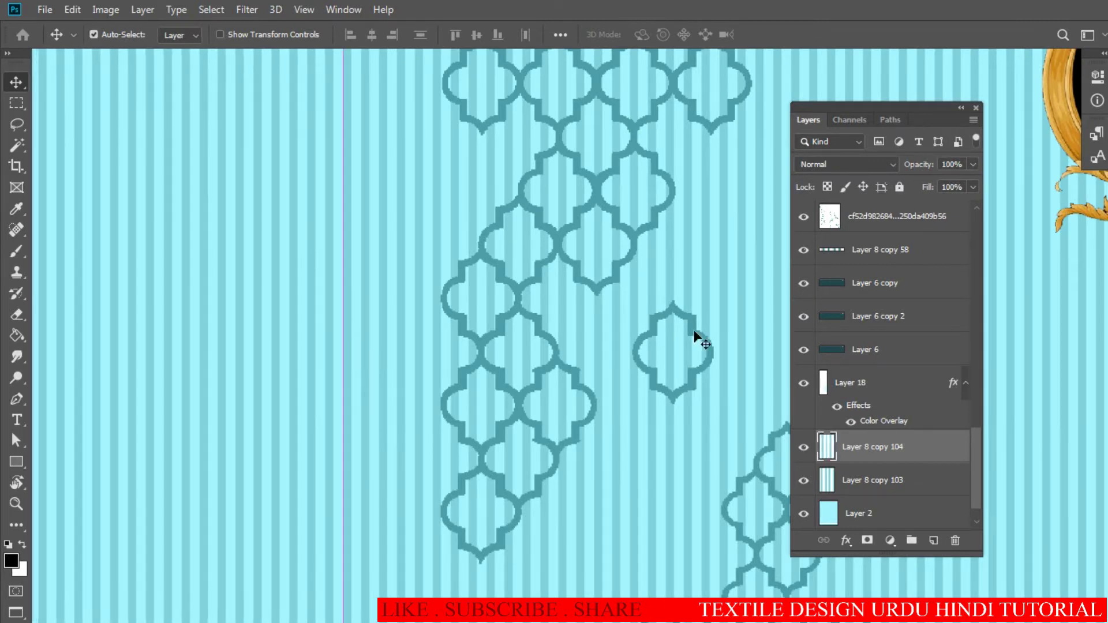
pyautogui.hotkey('ctrl', 'e')
pyautogui.hotkey('ctrl', '0')
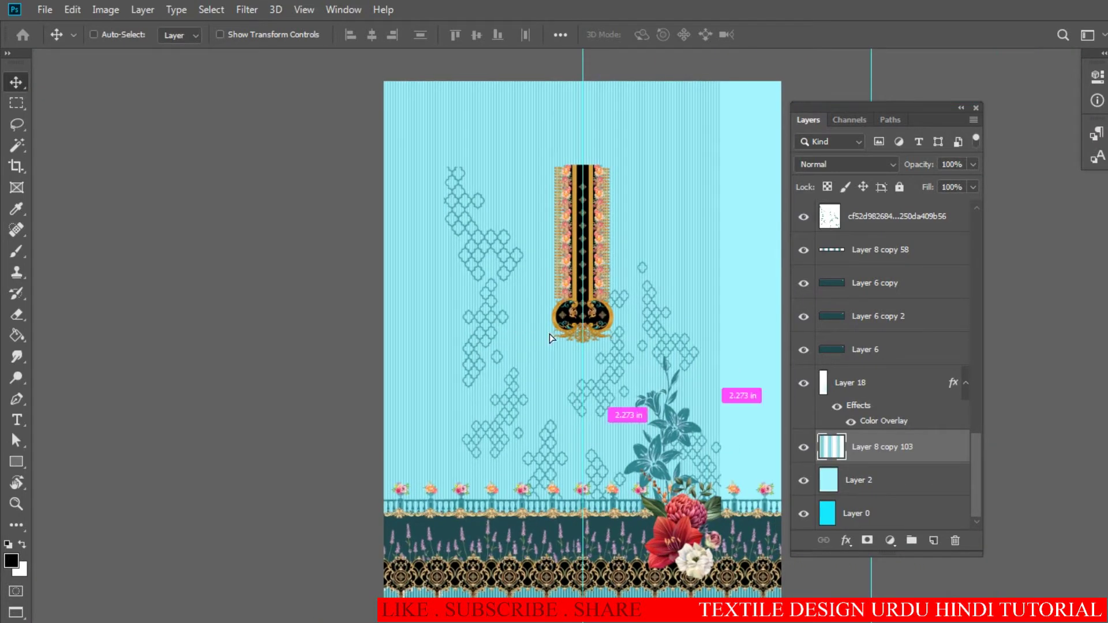
# - Shift the merged stripe layer into alignment and inspect the stripes and central placket
pyautogui.moveTo(551, 339); pyautogui.dragTo(577, 300)
pyautogui.keyDown('ctrl'); pyautogui.click(589, 369); pyautogui.keyUp('ctrl')
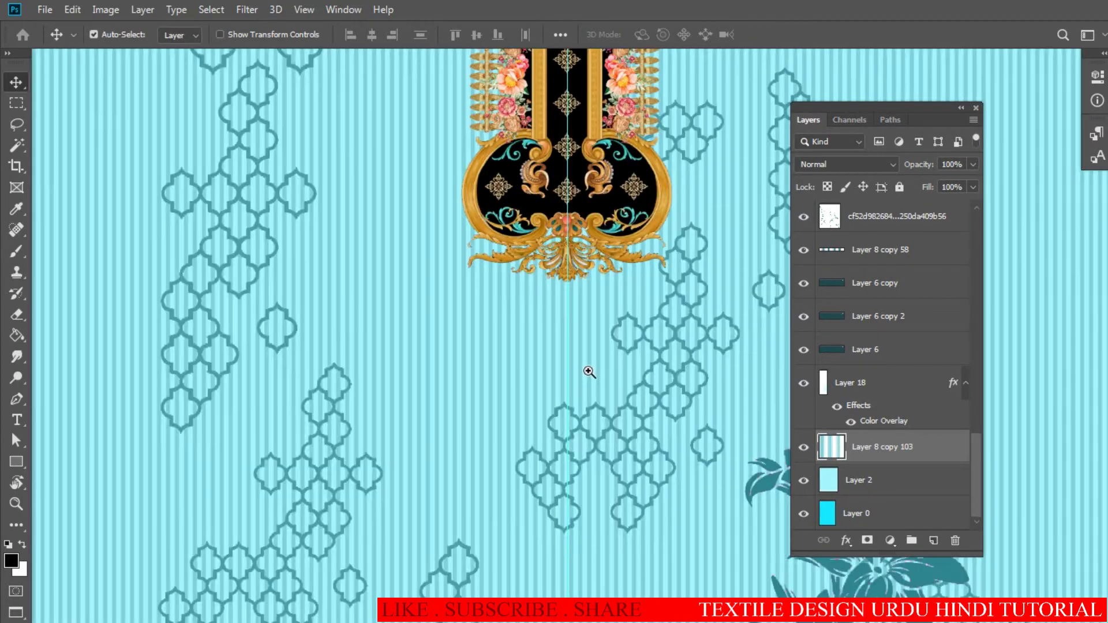
pyautogui.keyDown('ctrl'); pyautogui.click(588, 370); pyautogui.keyUp('ctrl')
pyautogui.keyDown('ctrl'); pyautogui.keyDown('alt'); pyautogui.click(528, 367); pyautogui.keyUp('alt'); pyautogui.keyUp('ctrl')
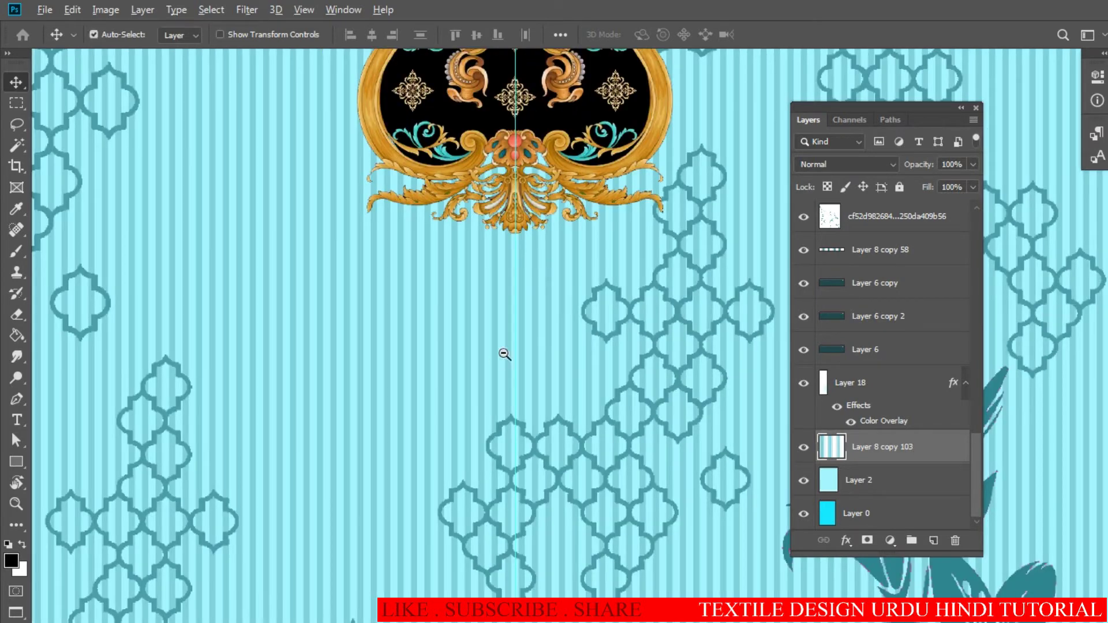
pyautogui.keyDown('ctrl'); pyautogui.keyDown('alt'); pyautogui.click(546, 307); pyautogui.keyUp('alt'); pyautogui.keyUp('ctrl')
pyautogui.keyDown('ctrl'); pyautogui.keyDown('alt'); pyautogui.click(492, 363); pyautogui.keyUp('alt'); pyautogui.keyUp('ctrl')
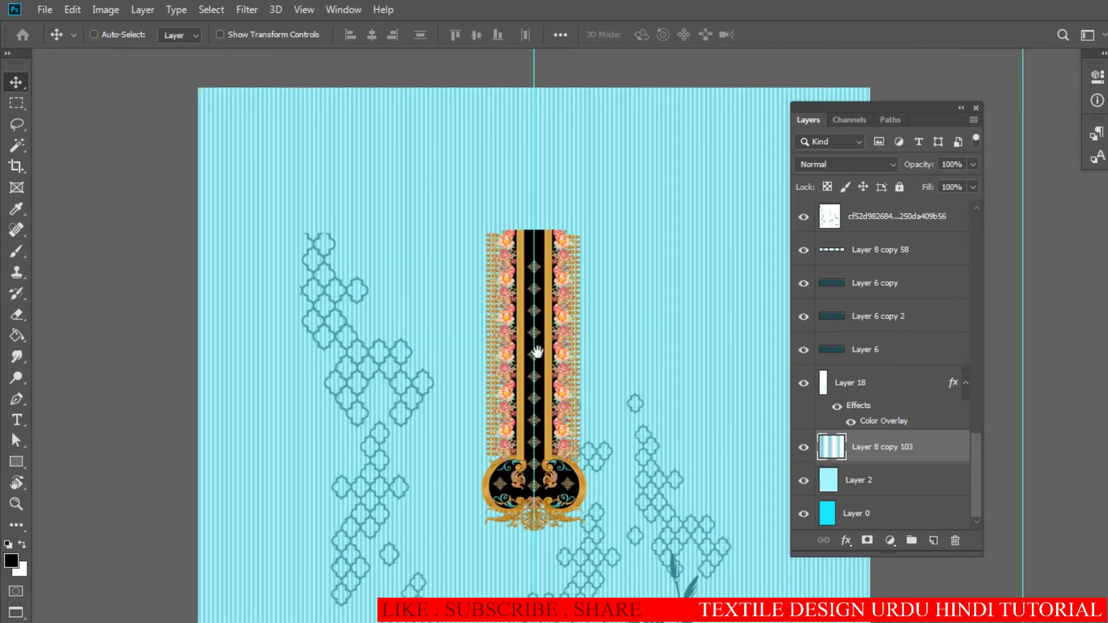
pyautogui.keyDown('ctrl'); pyautogui.click(534, 349); pyautogui.keyUp('ctrl')
pyautogui.keyDown('ctrl'); pyautogui.click(509, 378); pyautogui.keyUp('ctrl')
# - Copy the gold placket bars on Layer 1 copy 6 about 8 in upward
pyautogui.press('m')
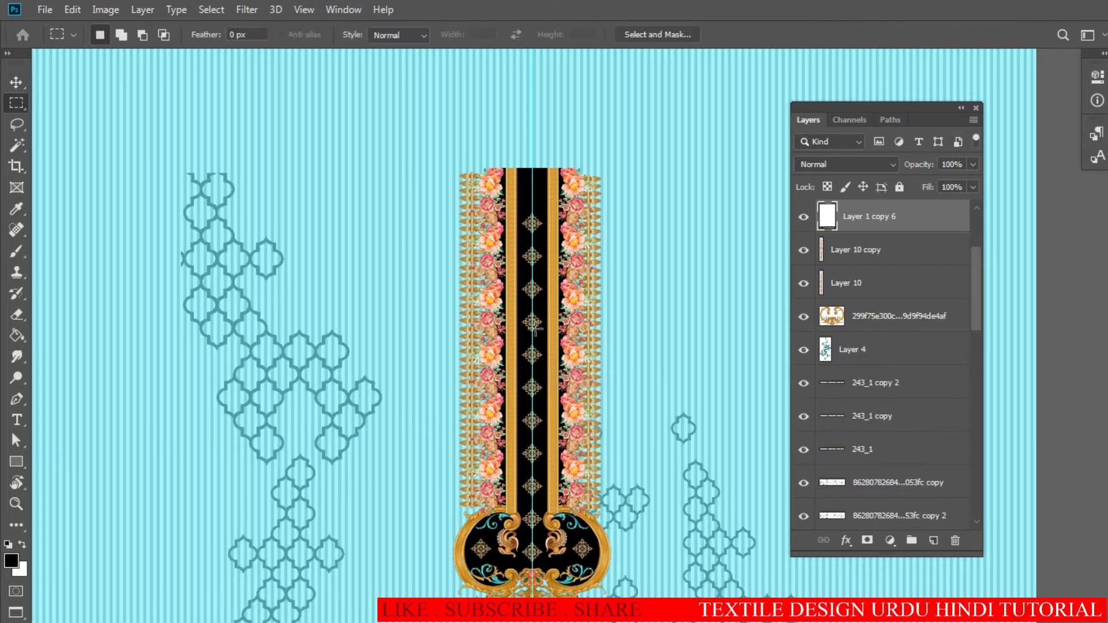
pyautogui.moveTo(575, 375)
pyautogui.mouseDown()
pyautogui.moveTo(591, 470)
pyautogui.moveTo(564, 212)
pyautogui.moveTo(564, 228)
pyautogui.mouseUp()
pyautogui.press('v')
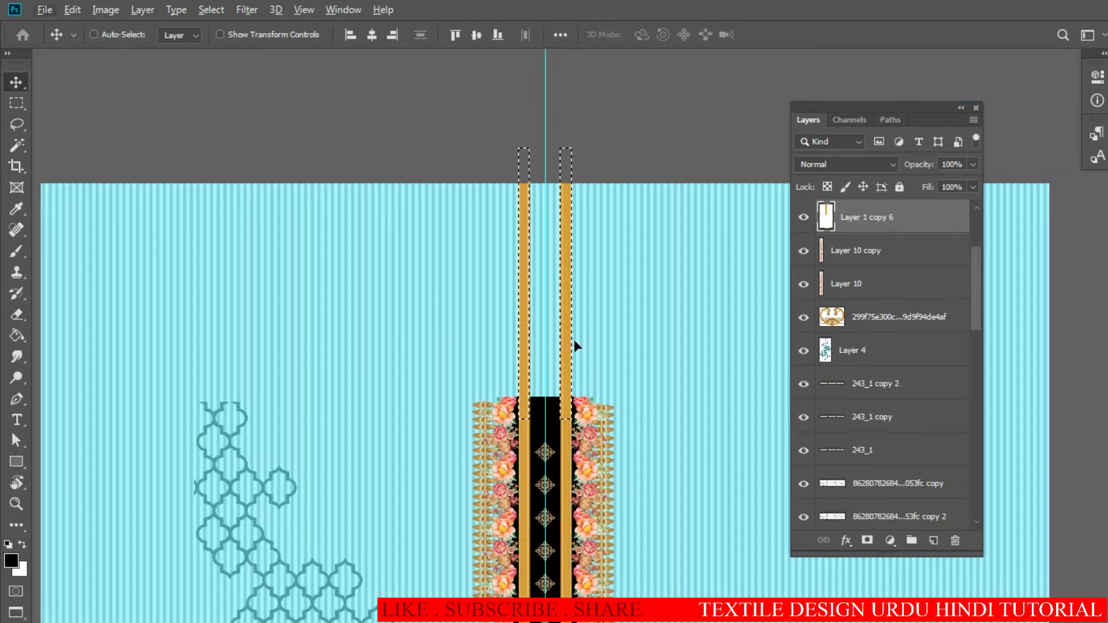
pyautogui.hotkey('ctrl', 'd')
pyautogui.scroll(5, 524, 352)
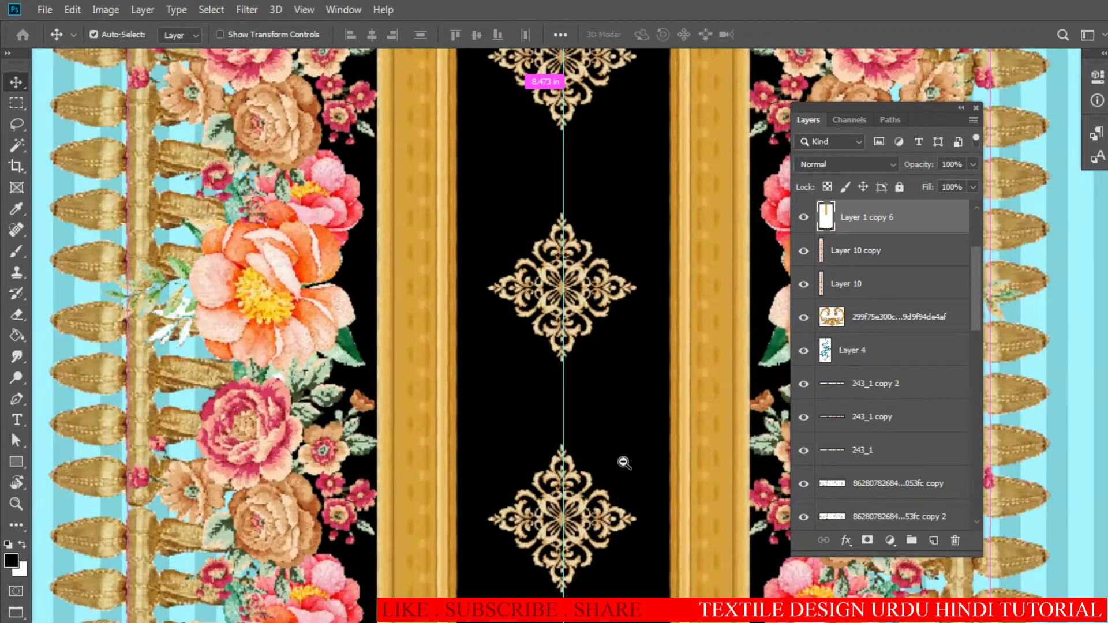
pyautogui.scroll(-5, 520, 328)
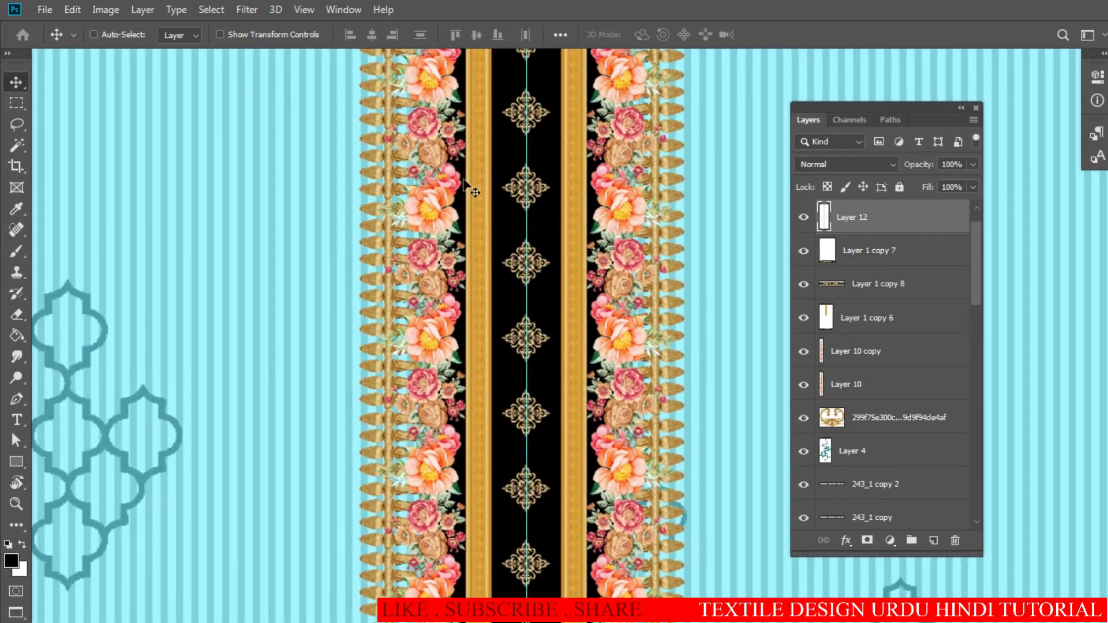
pyautogui.scroll(-1, 469, 188)
pyautogui.scroll(-2, 462, 173)
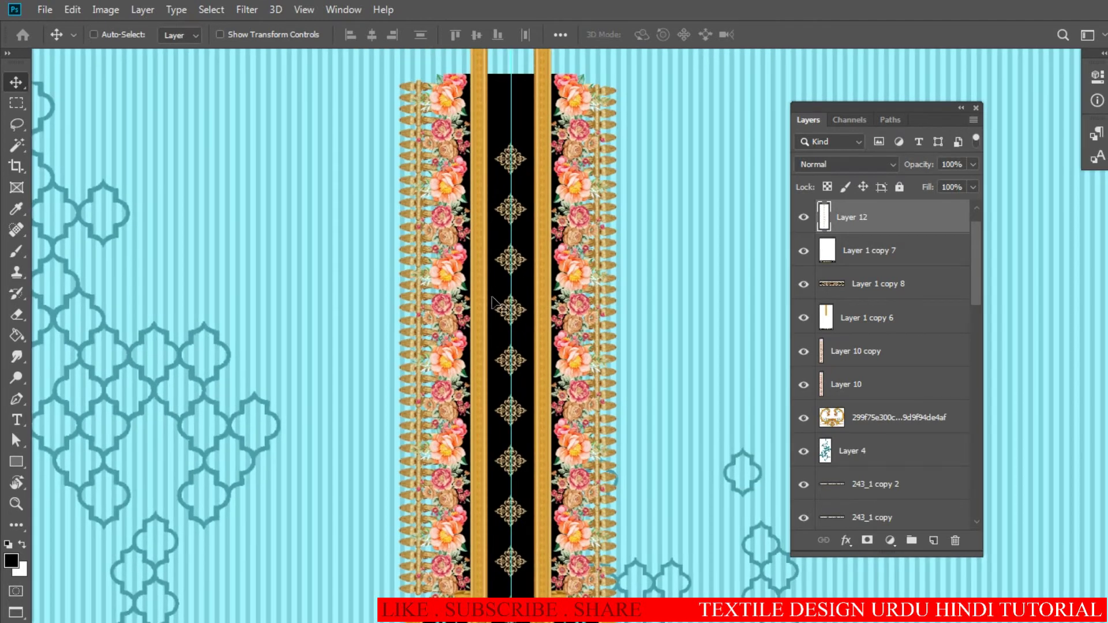
# - Copy the diamond ornament strip about 7.5 in upward between the gold bars
pyautogui.press('m')
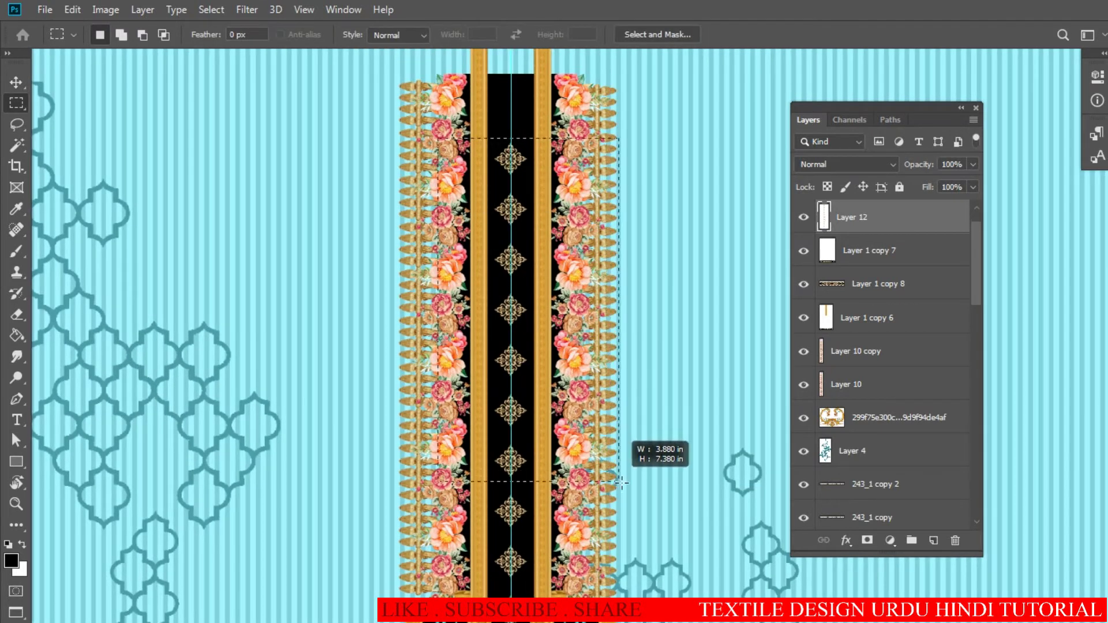
pyautogui.moveTo(622, 481); pyautogui.dragTo(621, 481)
pyautogui.press('v')
pyautogui.moveTo(508, 465); pyautogui.dragTo(508, 92)
pyautogui.scroll(3, 490, 186)
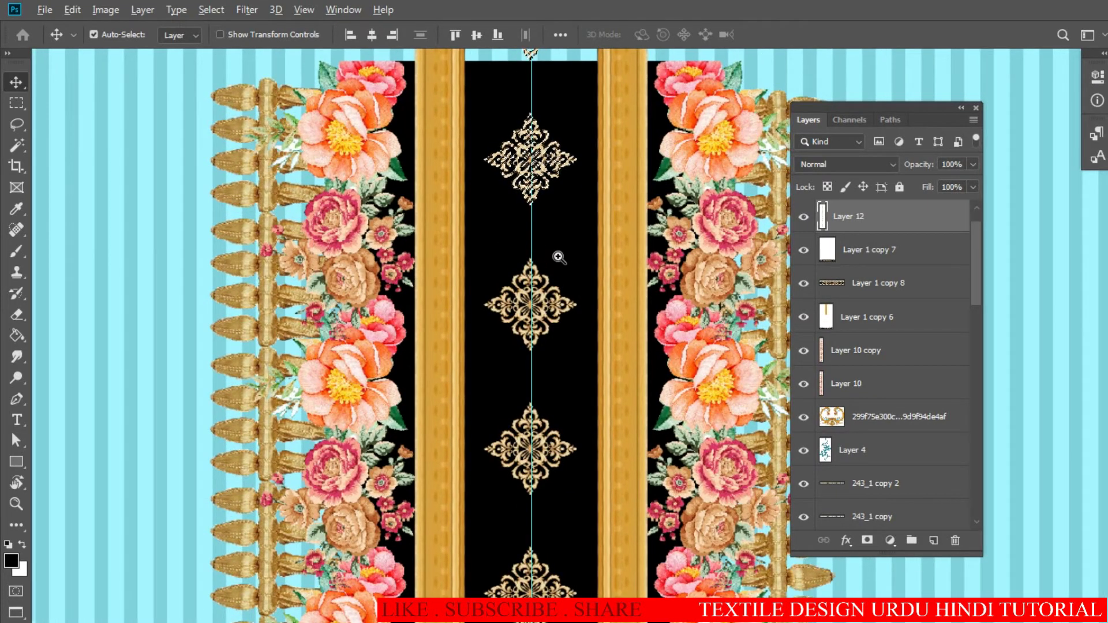
pyautogui.scroll(-1, 559, 258)
pyautogui.scroll(-2, 507, 277)
pyautogui.moveTo(527, 274); pyautogui.dragTo(508, 338)
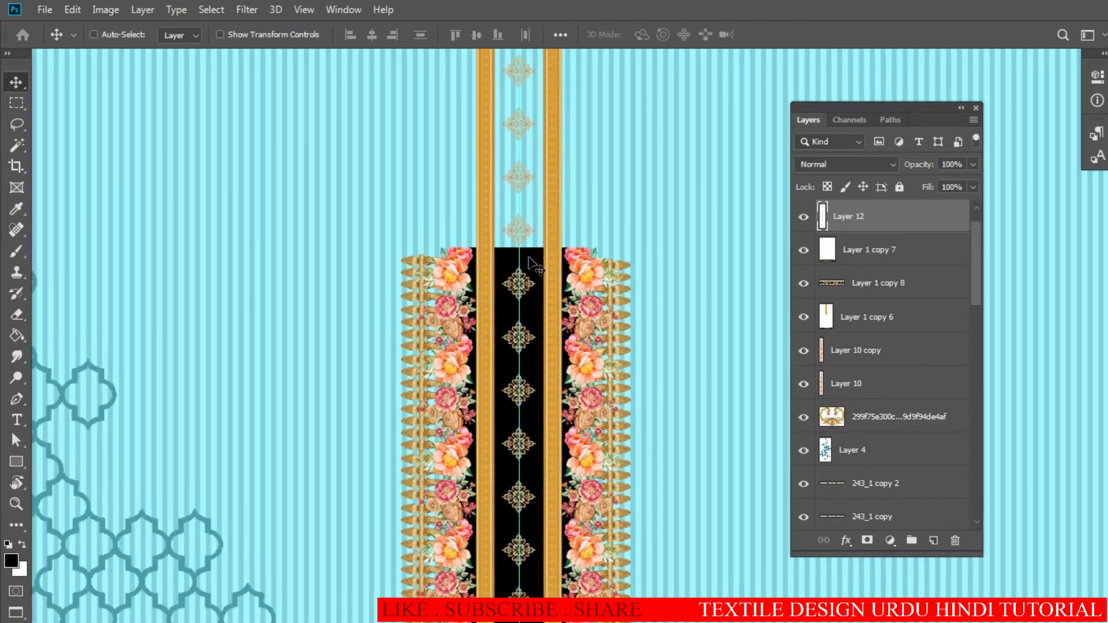
pyautogui.rightClick(529, 268)
pyautogui.click(537, 274)
# - Extend Layer 11's black placket upward and delete the leftover black patch
pyautogui.press('w')
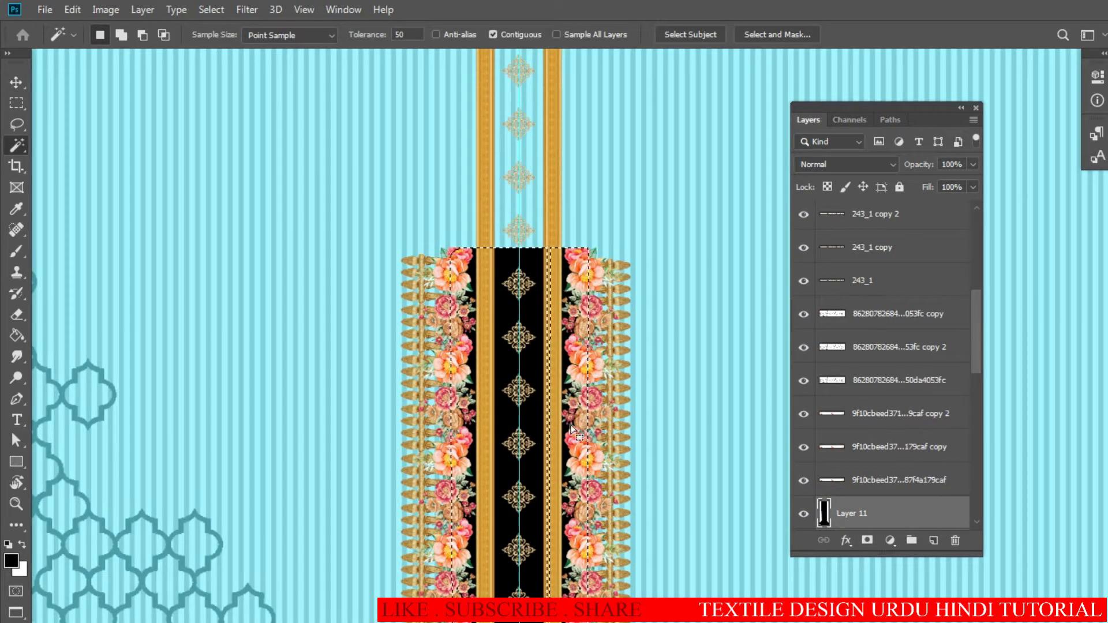
pyautogui.press('v')
pyautogui.moveTo(517, 357); pyautogui.dragTo(517, 147)
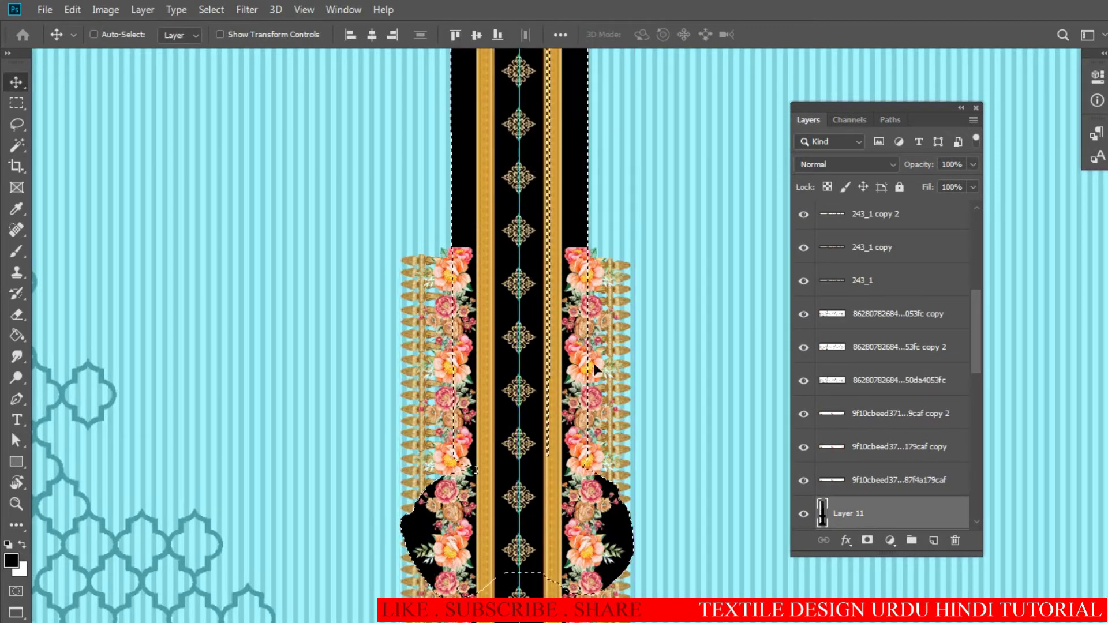
pyautogui.moveTo(569, 510); pyautogui.dragTo(545, 325)
pyautogui.press('m')
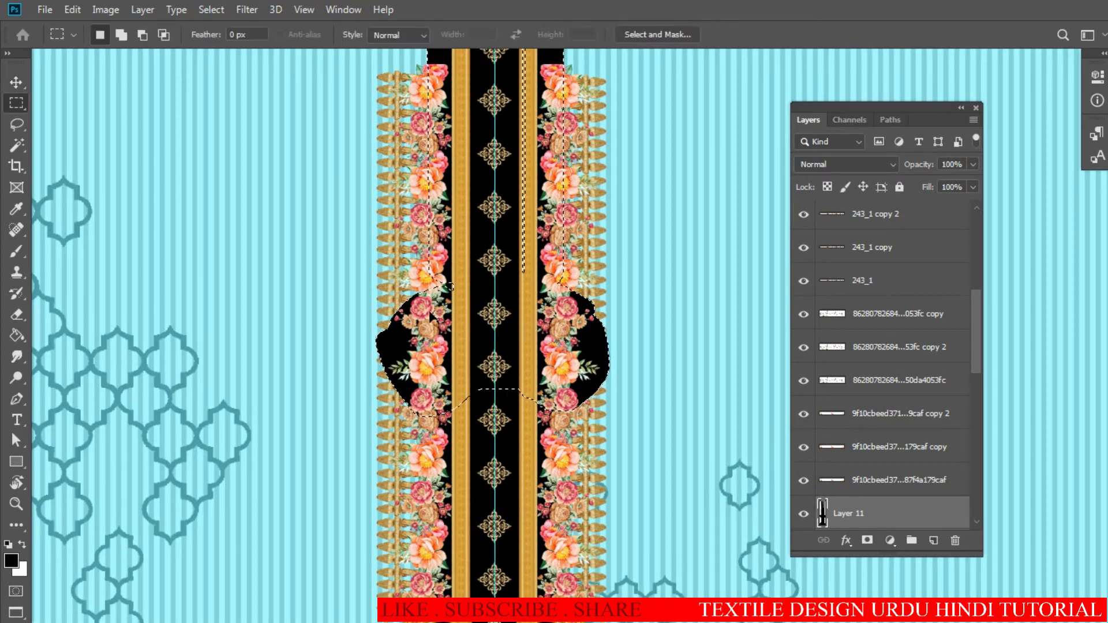
pyautogui.moveTo(709, 426); pyautogui.dragTo(709, 425)
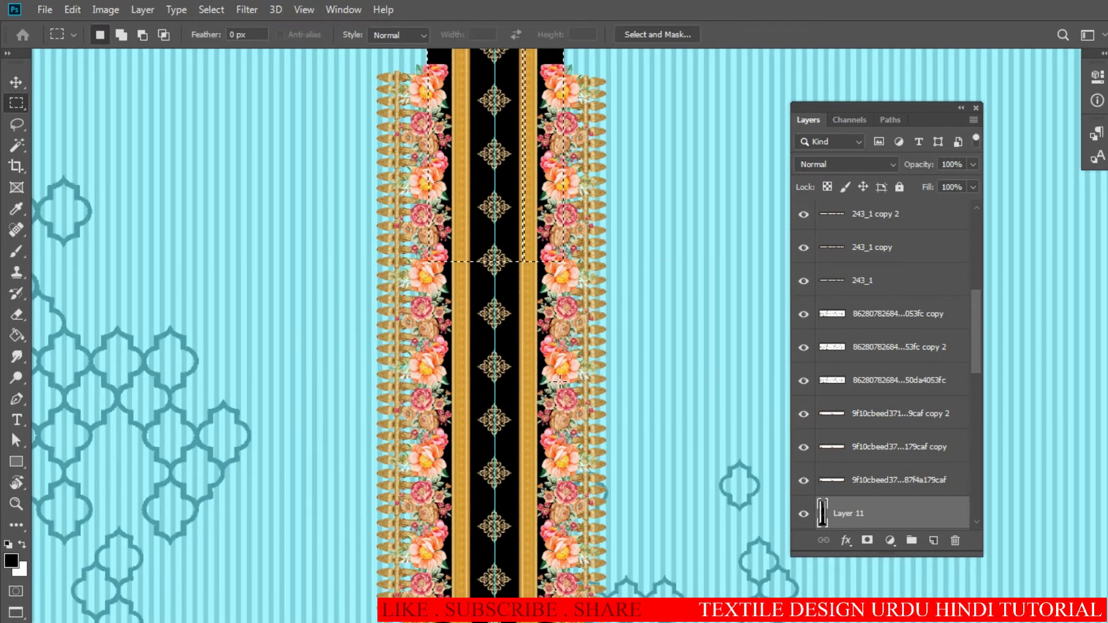
pyautogui.scroll(-2, 502, 321)
pyautogui.scroll(-2, 495, 354)
pyautogui.scroll(2, 495, 353)
# - Duplicate the floral strip and line the copies up along both sides of the placket
pyautogui.press('v')
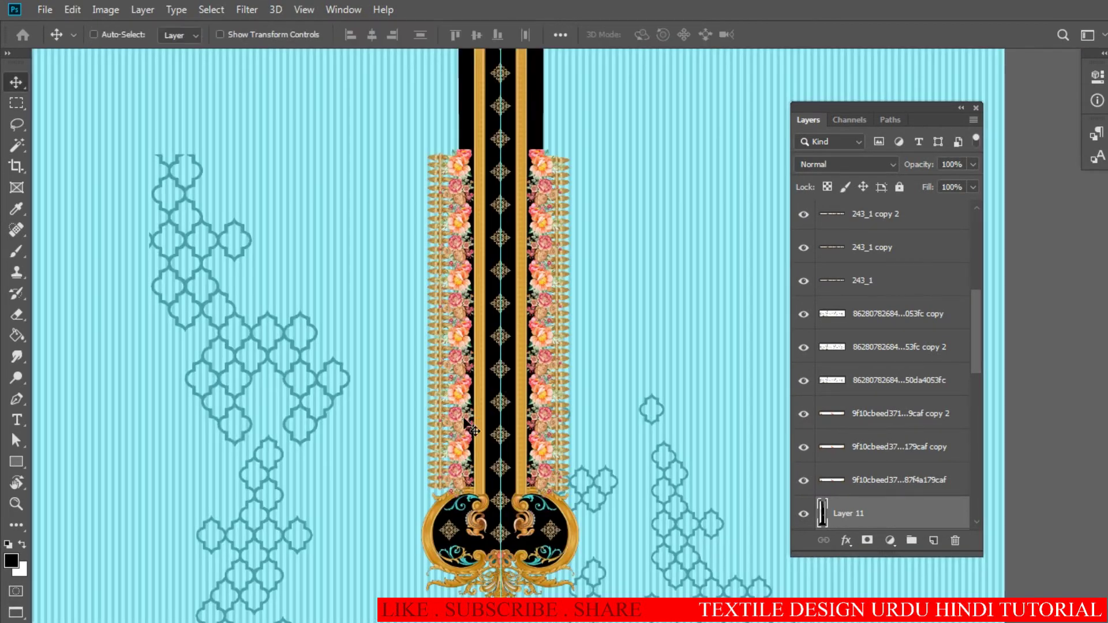
pyautogui.moveTo(434, 444); pyautogui.dragTo(451, 159)
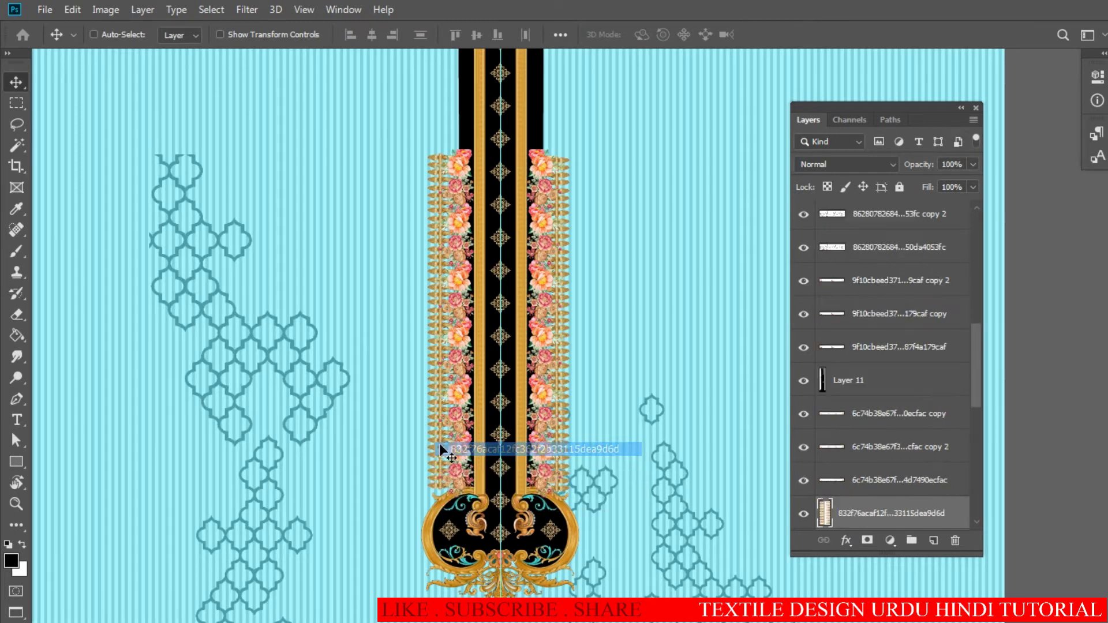
pyautogui.keyDown('ctrl'); pyautogui.click(598, 489); pyautogui.keyUp('ctrl')
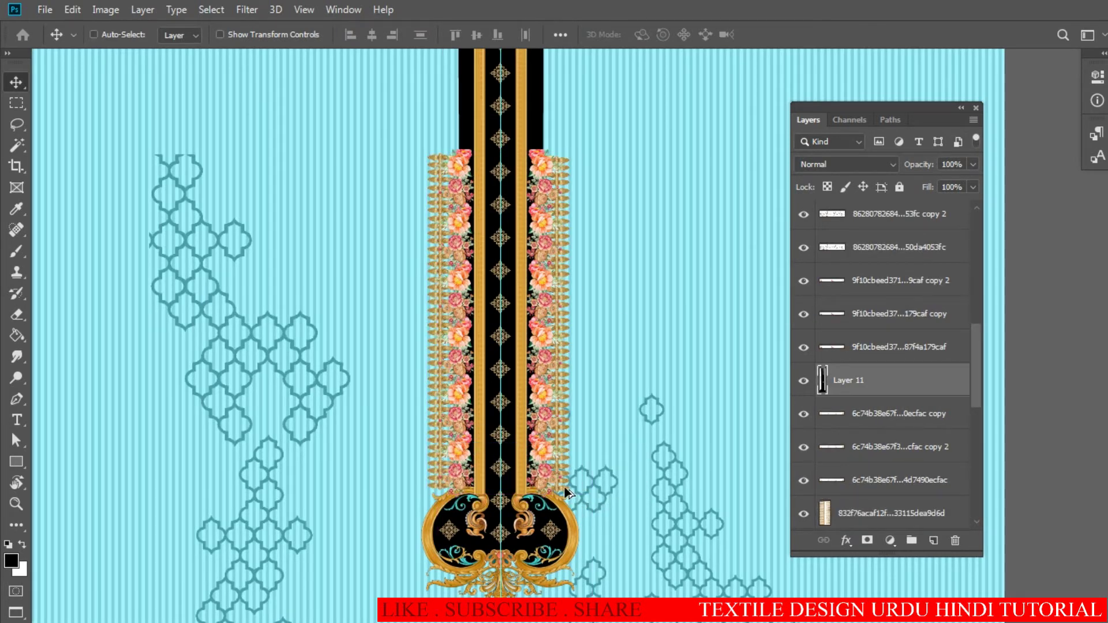
pyautogui.moveTo(559, 474); pyautogui.dragTo(599, 385)
pyautogui.scroll(5, 563, 419)
pyautogui.keyDown('ctrl'); pyautogui.click(583, 409); pyautogui.keyUp('ctrl')
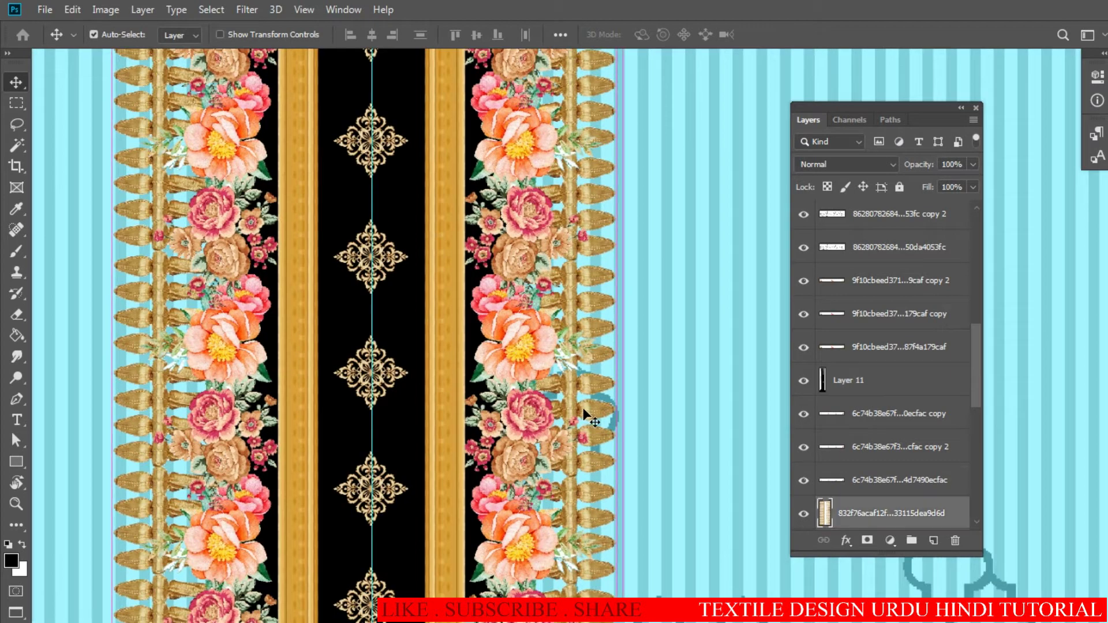
pyautogui.keyDown('ctrl'); pyautogui.keyDown('alt'); pyautogui.click(526, 428); pyautogui.keyUp('alt'); pyautogui.keyUp('ctrl')
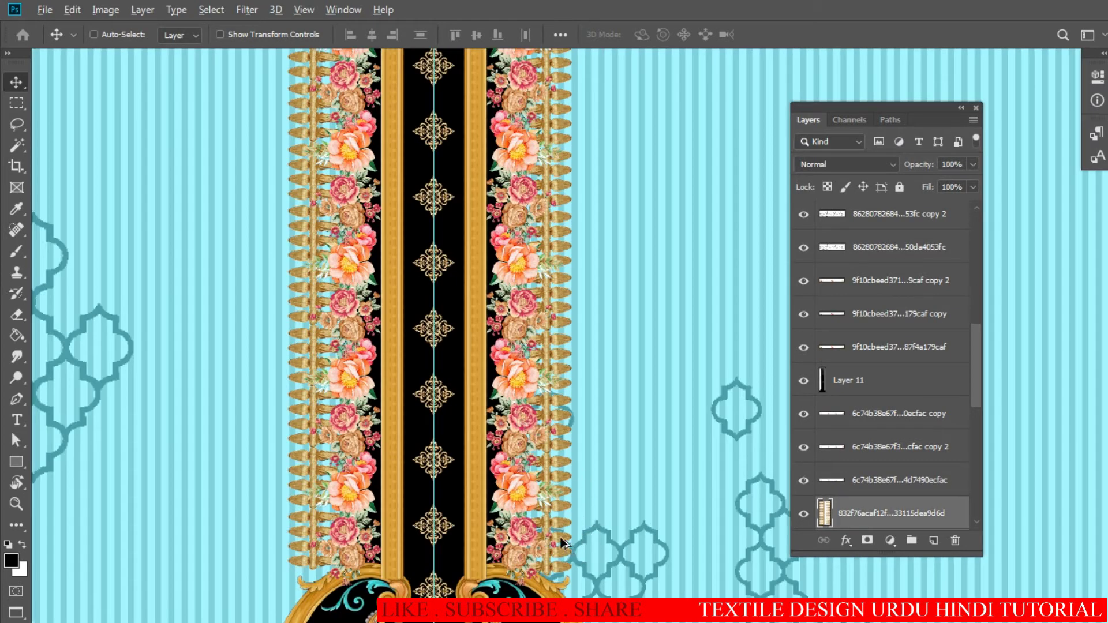
pyautogui.moveTo(563, 543); pyautogui.dragTo(497, 266)
pyautogui.moveTo(443, 504); pyautogui.dragTo(456, 192)
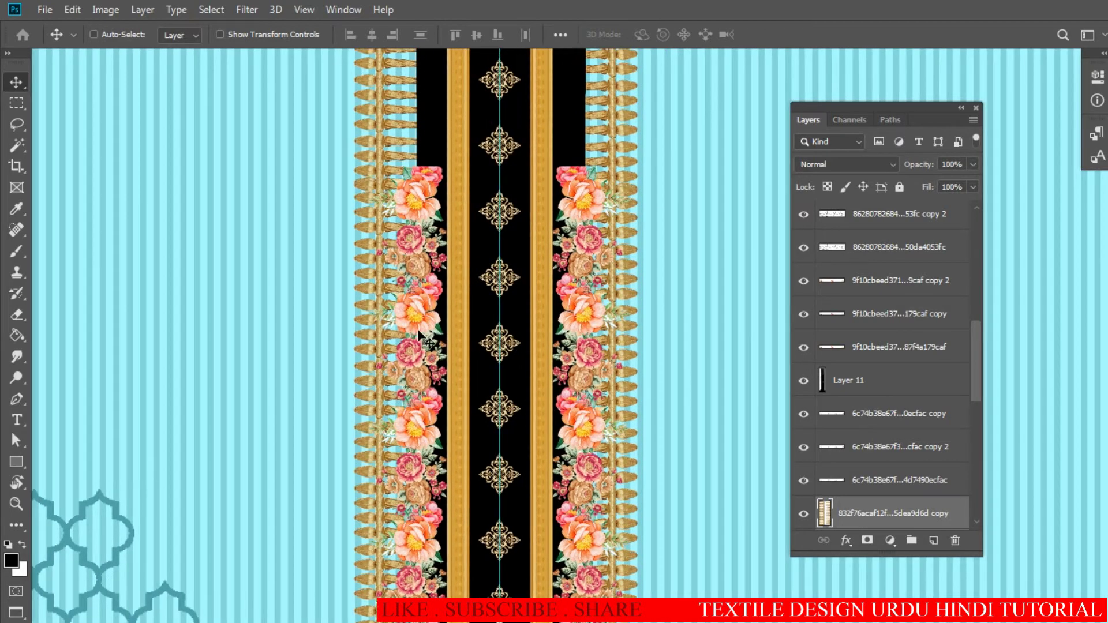
pyautogui.rightClick(406, 317)
pyautogui.click(424, 328)
pyautogui.hotkey('ctrl', '-')
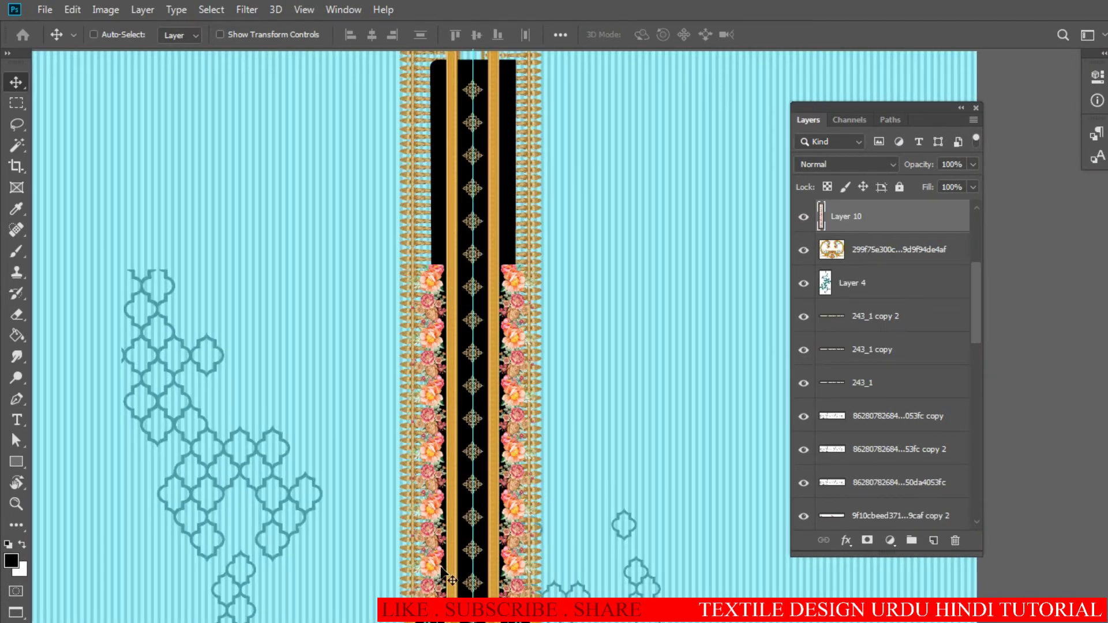
# - Shift the left floral column up the placket and begin duplicating it
pyautogui.moveTo(434, 573); pyautogui.dragTo(433, 253)
pyautogui.rightClick(510, 565)
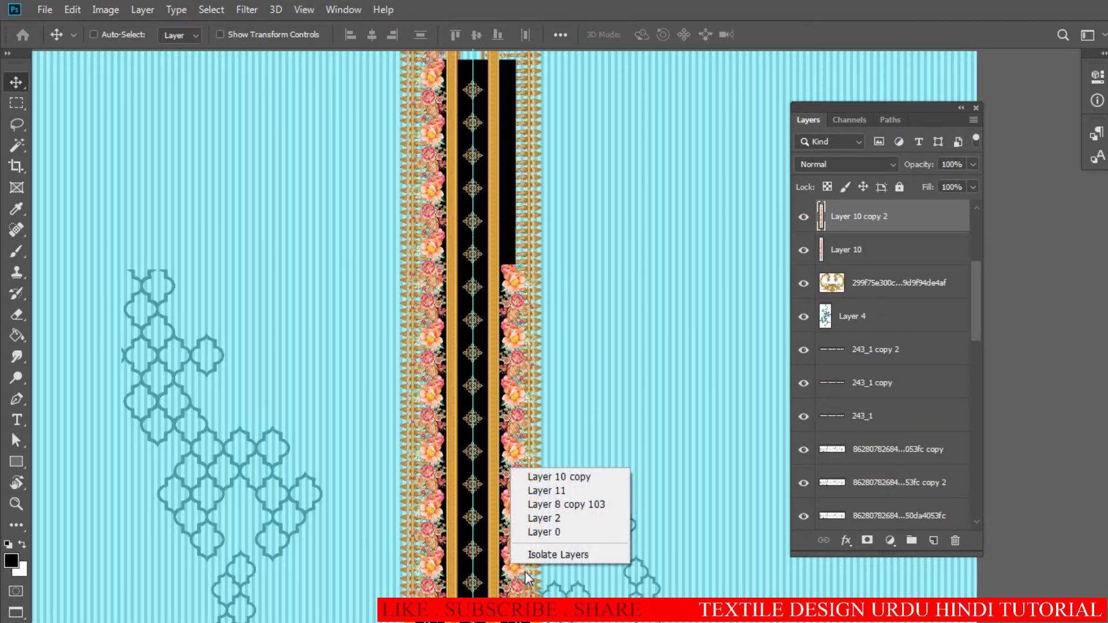
pyautogui.click(543, 489)
pyautogui.moveTo(515, 569)
pyautogui.mouseDown()
pyautogui.moveTo(540, 497)
pyautogui.moveTo(522, 528)
pyautogui.moveTo(507, 247)
pyautogui.moveTo(539, 285)
pyautogui.mouseUp()
pyautogui.hotkey('ctrl', 'z')
pyautogui.hotkey('ctrl', 'z')
# - Add another Layer 10 copy so both floral columns reach the canvas top
pyautogui.keyDown('ctrl'); pyautogui.keyDown('alt'); pyautogui.click(518, 512); pyautogui.keyUp('alt'); pyautogui.keyUp('ctrl')
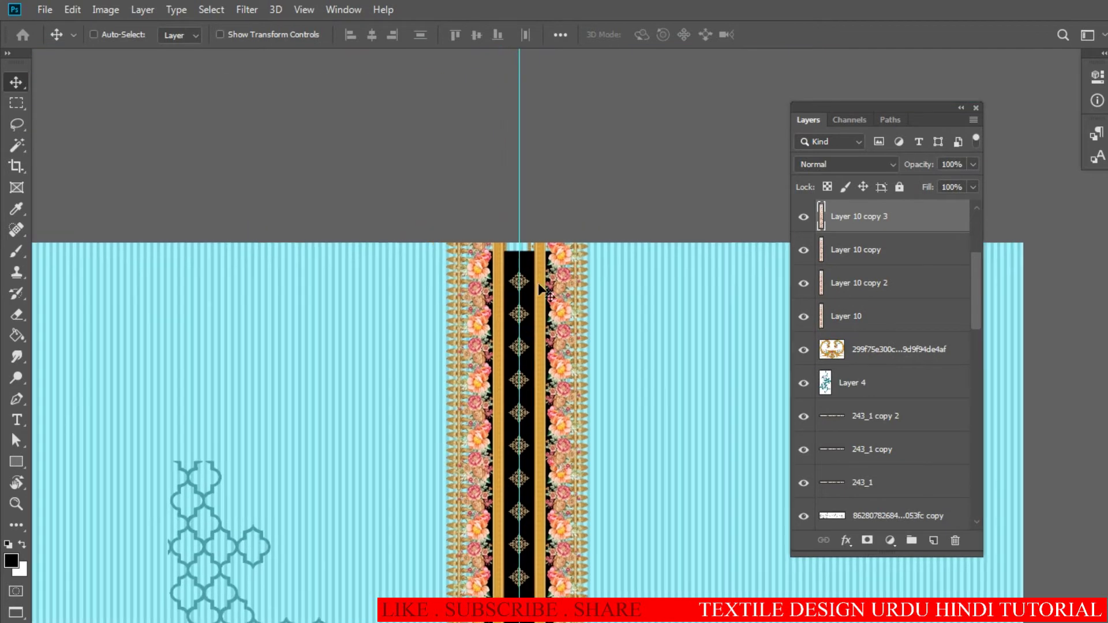
pyautogui.rightClick(512, 259)
pyautogui.click(545, 267)
pyautogui.press('m')
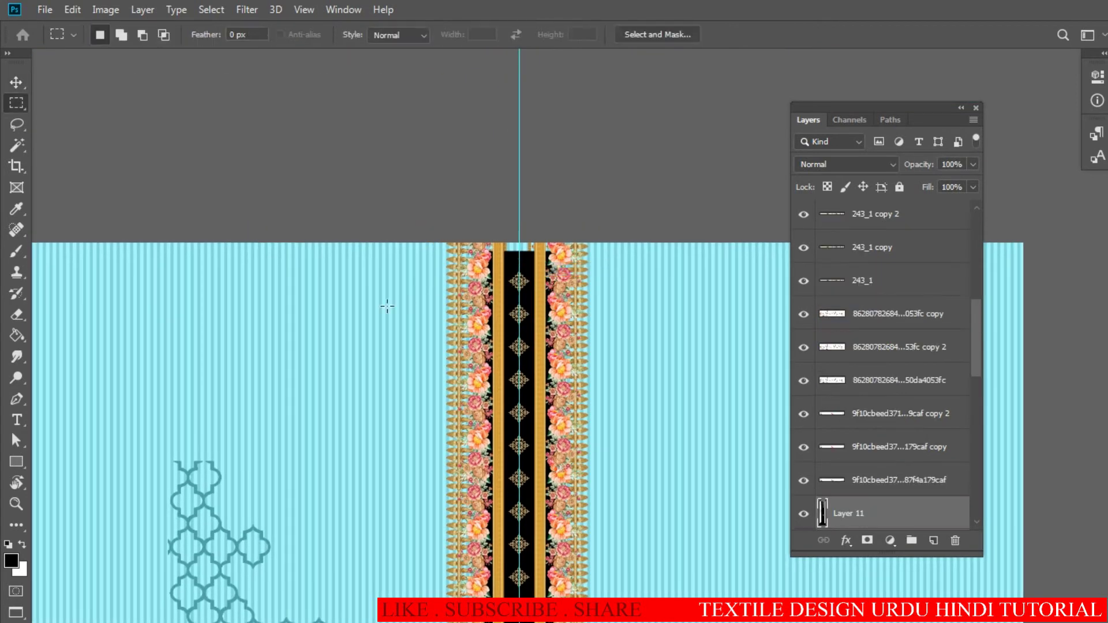
pyautogui.press('v')
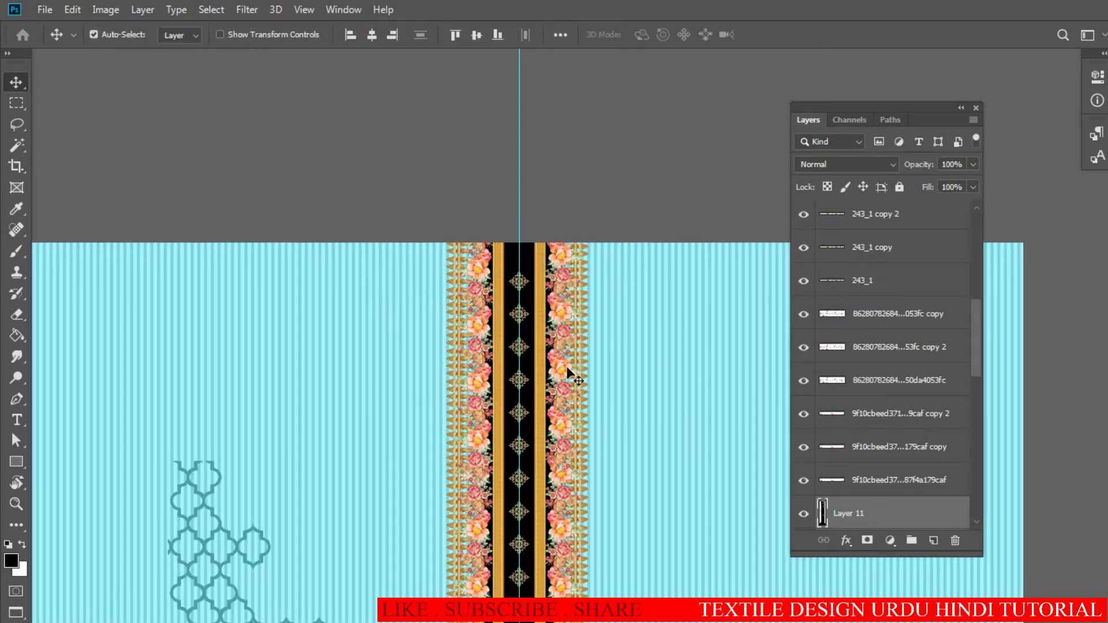
pyautogui.keyDown('alt'); pyautogui.scroll(-5, 472, 409); pyautogui.keyUp('alt')
pyautogui.keyDown('alt'); pyautogui.scroll(2, 456, 410); pyautogui.keyUp('alt')
# - Lasso the left lattice motif and subtract the background stripes with the Magic Wand
pyautogui.keyDown('alt'); pyautogui.scroll(2, 416, 413); pyautogui.keyUp('alt')
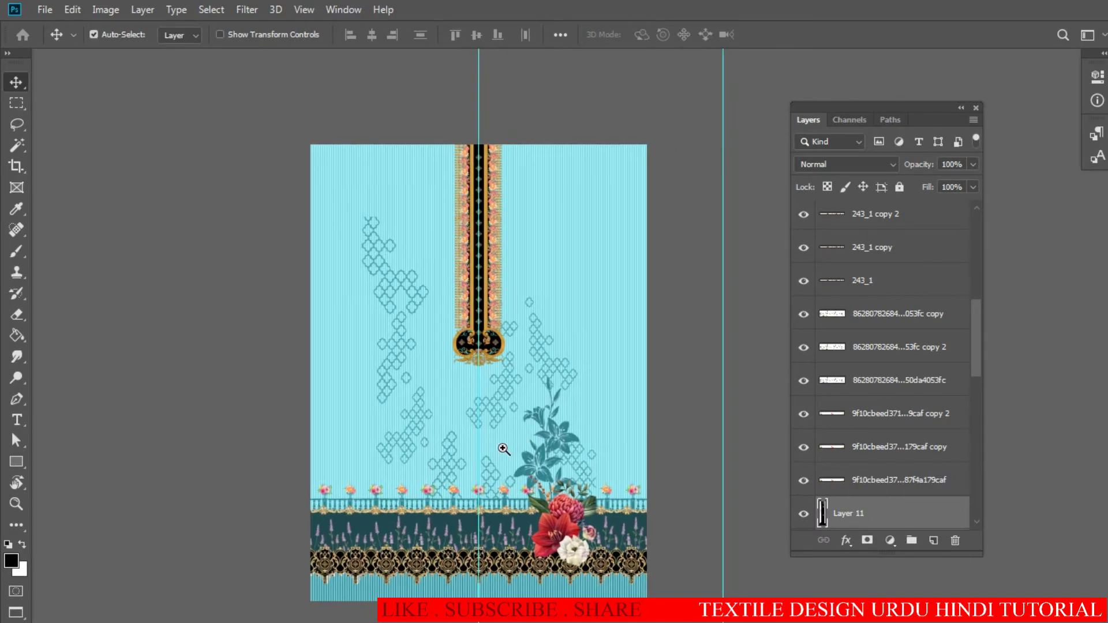
pyautogui.keyDown('alt'); pyautogui.scroll(2, 385, 415); pyautogui.keyUp('alt')
pyautogui.keyDown('alt'); pyautogui.scroll(2, 392, 414); pyautogui.keyUp('alt')
pyautogui.keyDown('alt'); pyautogui.scroll(2, 375, 396); pyautogui.keyUp('alt')
pyautogui.keyDown('alt'); pyautogui.scroll(2, 425, 363); pyautogui.keyUp('alt')
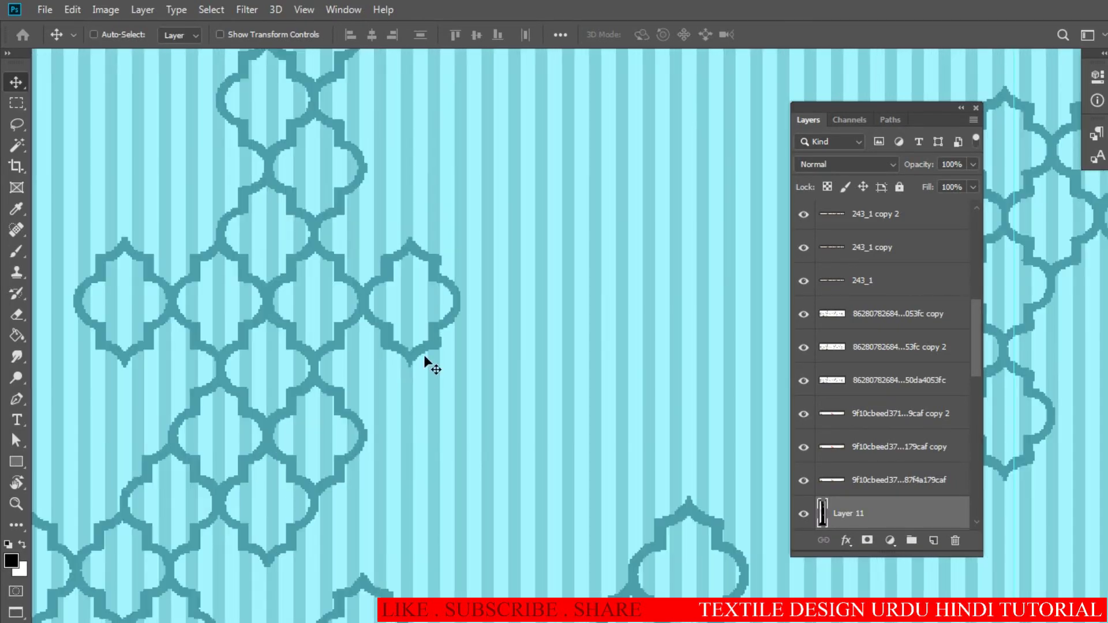
pyautogui.keyDown('ctrl'); pyautogui.click(406, 349); pyautogui.keyUp('ctrl')
pyautogui.keyDown('alt'); pyautogui.scroll(-4, 407, 361); pyautogui.keyUp('alt')
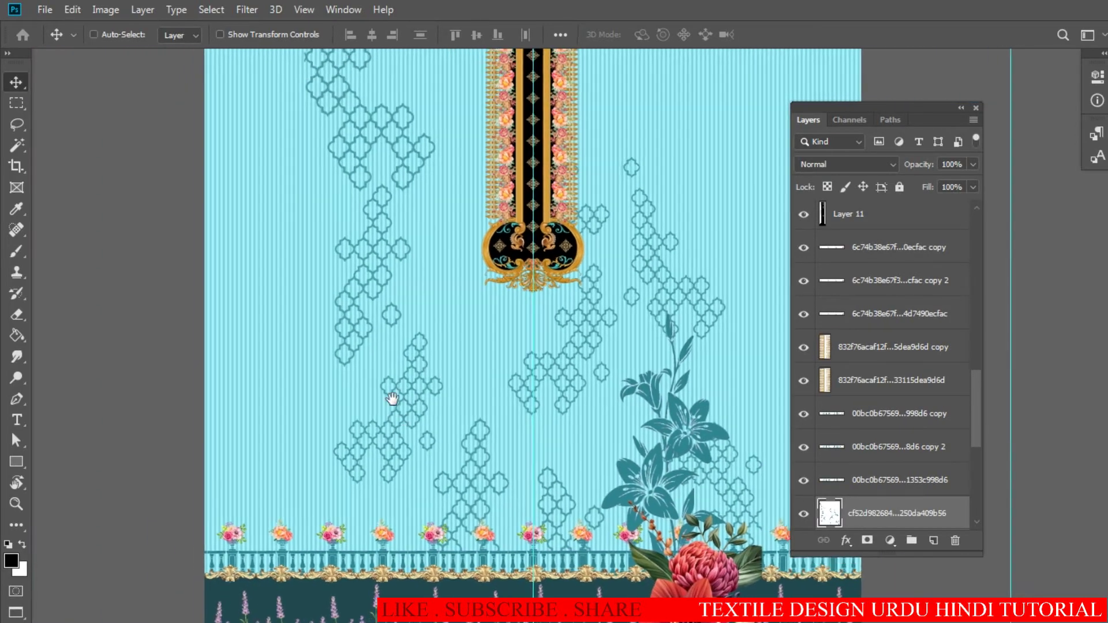
pyautogui.keyDown('alt'); pyautogui.scroll(2, 618, 333); pyautogui.keyUp('alt')
pyautogui.press('l')
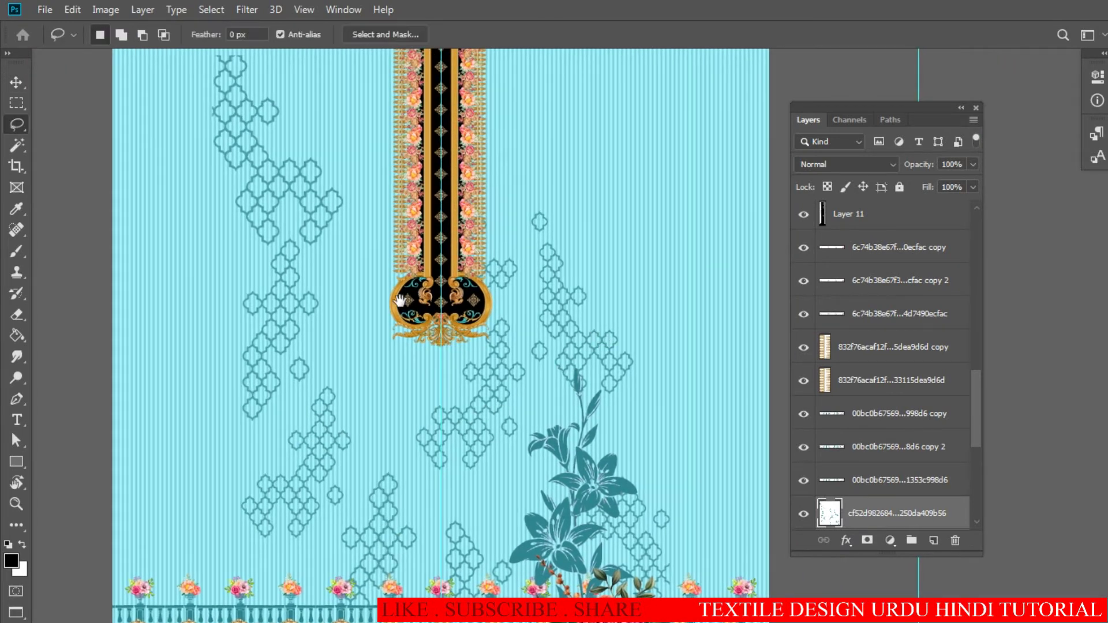
pyautogui.keyDown('alt'); pyautogui.scroll(1, 444, 346); pyautogui.keyUp('alt')
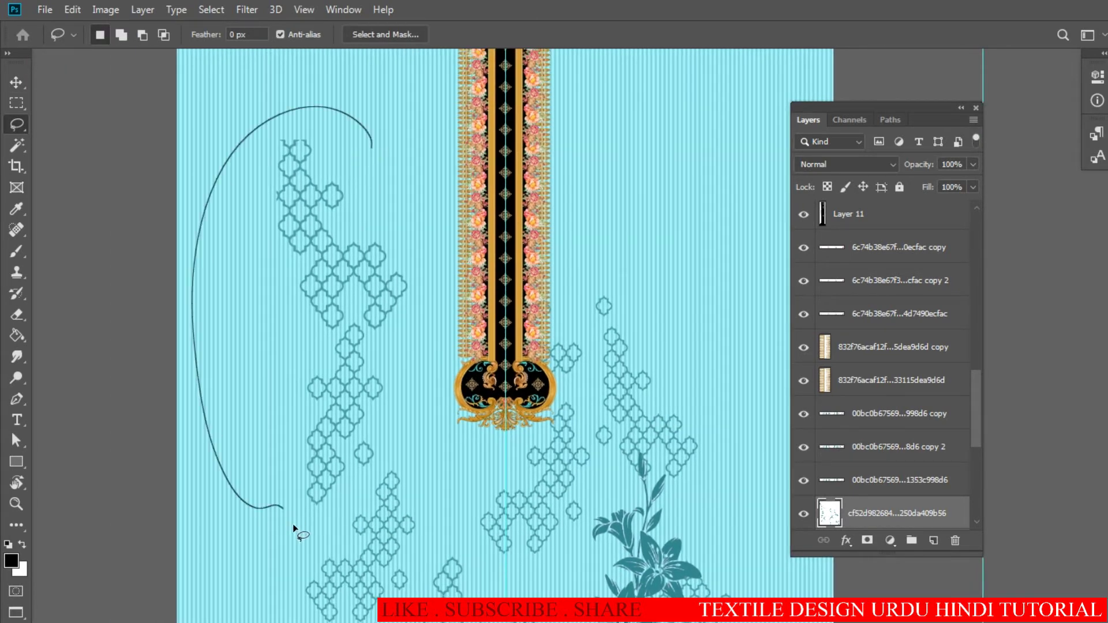
pyautogui.moveTo(351, 174); pyautogui.dragTo(369, 151)
pyautogui.press('w')
pyautogui.click(339, 314)
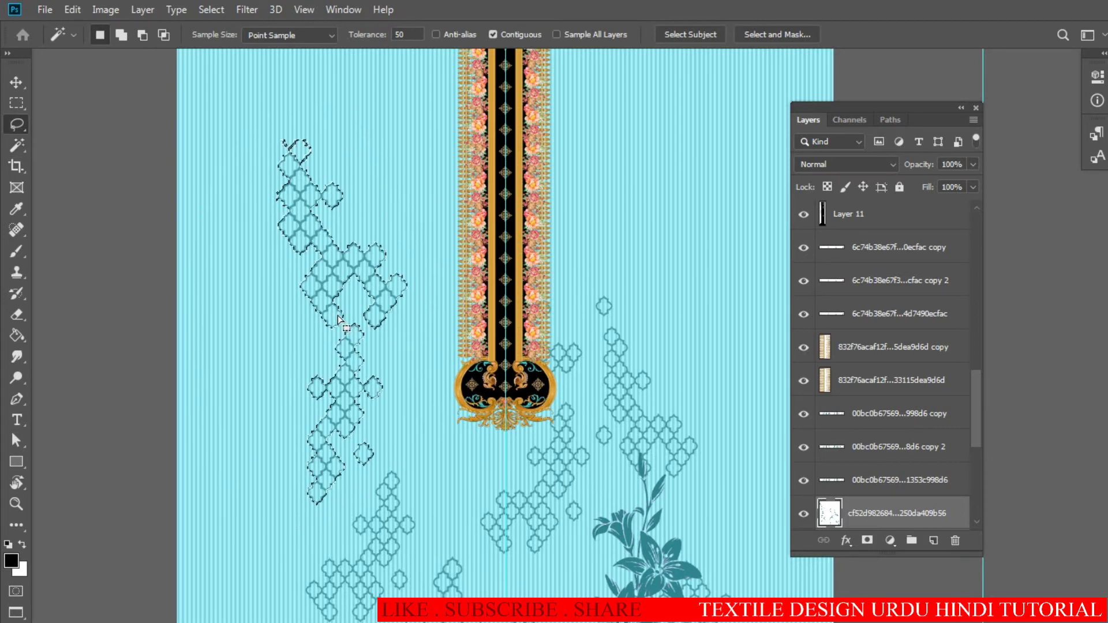
pyautogui.press('v')
pyautogui.click(304, 10)
pyautogui.click(323, 286)
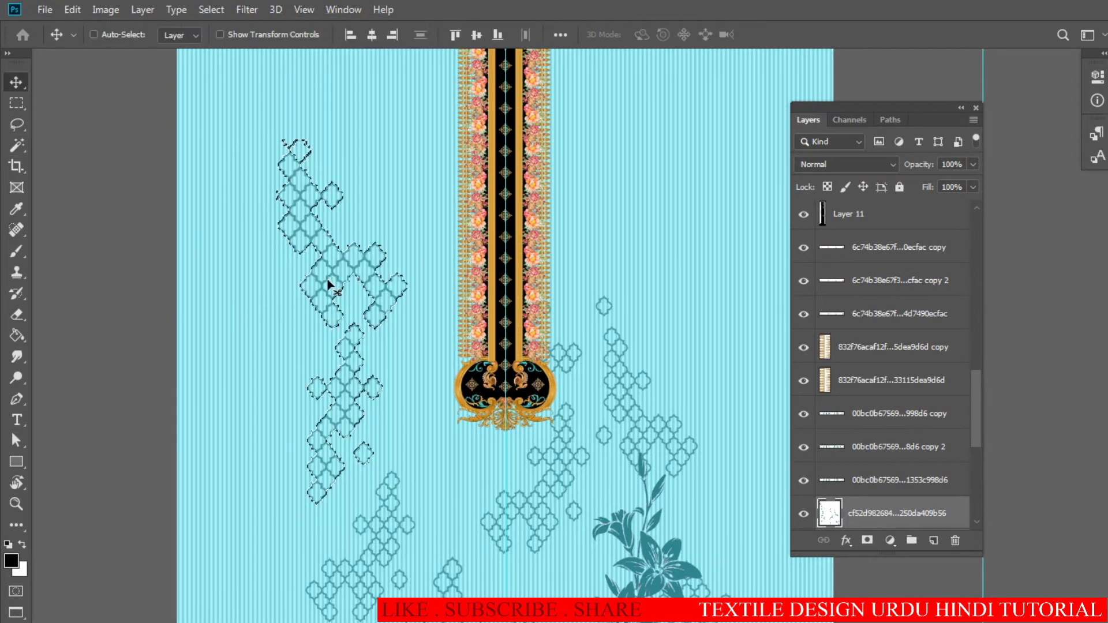
# - Copy the lattice motif to the right, flip it horizontally, and place it upper right
pyautogui.moveTo(343, 272); pyautogui.dragTo(715, 176)
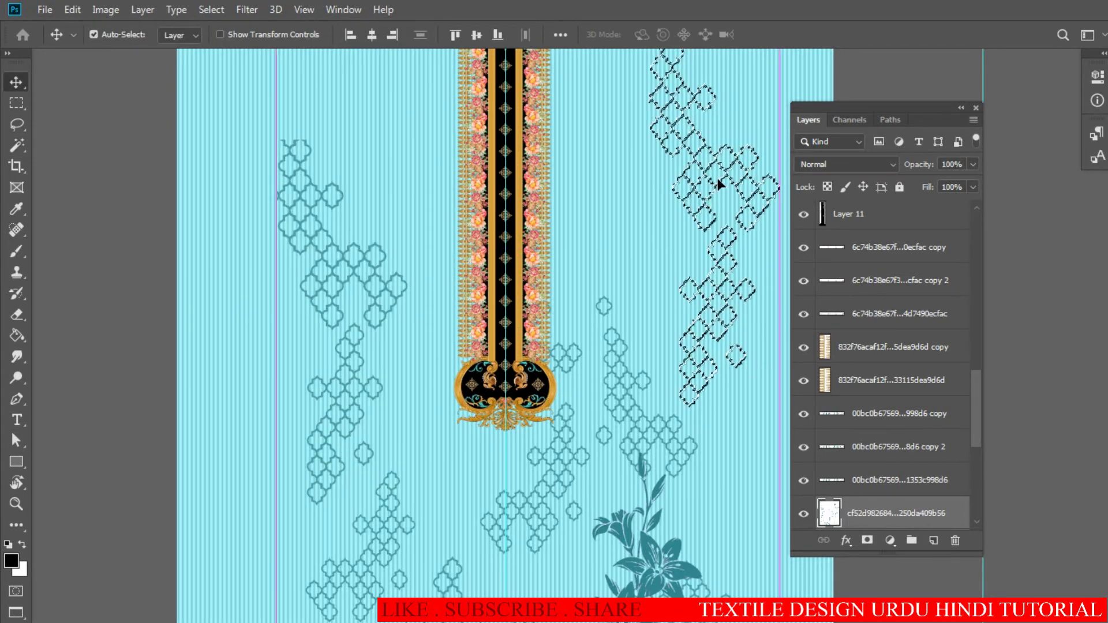
pyautogui.hotkey('ctrl', 't')
pyautogui.rightClick(702, 178)
pyautogui.click(747, 377)
pyautogui.press('Return')
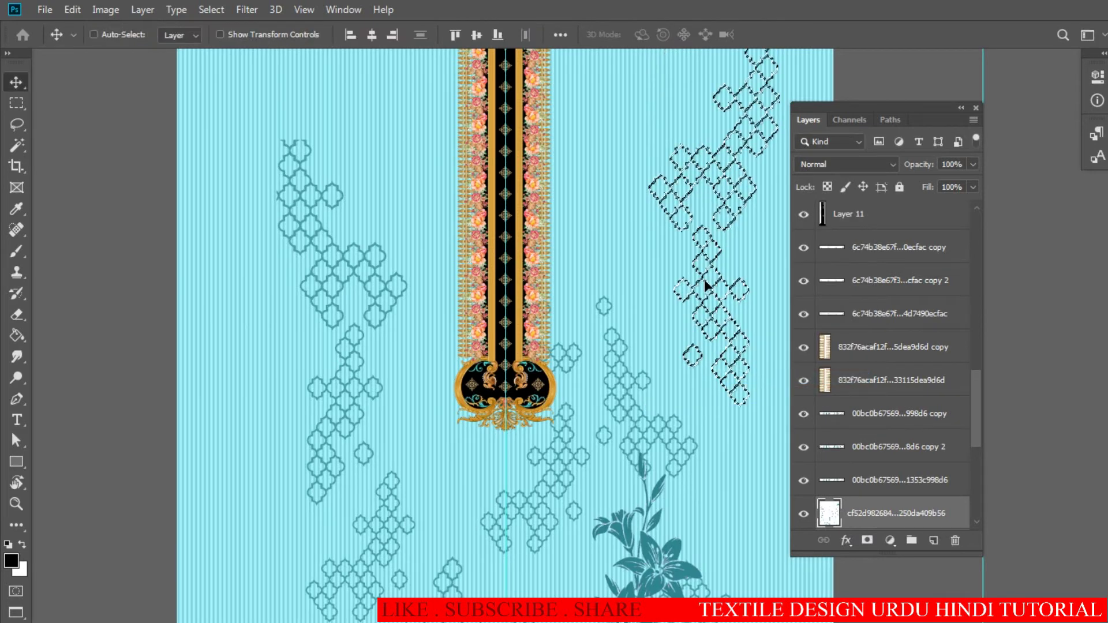
pyautogui.moveTo(709, 284)
pyautogui.mouseDown()
pyautogui.moveTo(696, 283)
pyautogui.moveTo(683, 254)
pyautogui.moveTo(575, 283)
pyautogui.mouseUp()
# - Select a lattice piece without its background and move it near the right edge
pyautogui.hotkey('ctrl', '-')
pyautogui.scroll(-3, 623, 329)
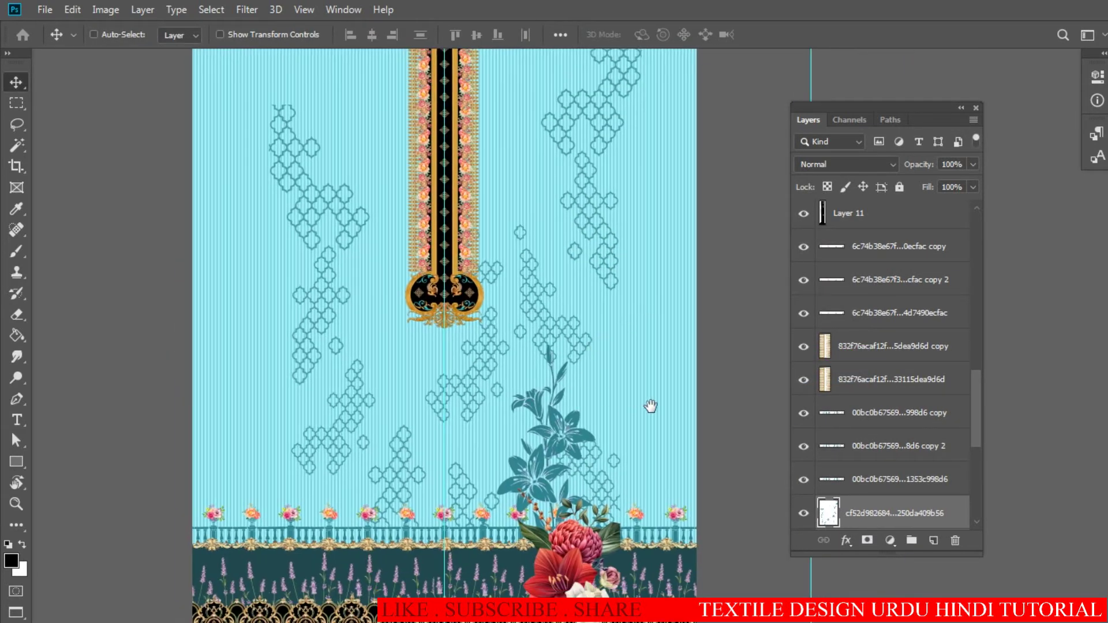
pyautogui.press('l')
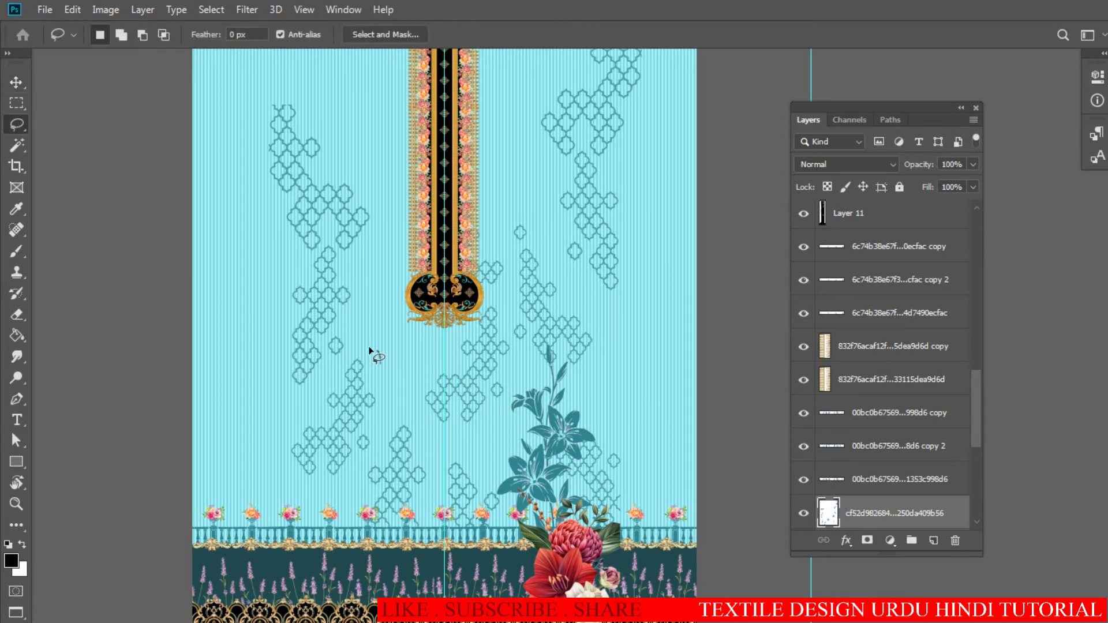
pyautogui.press('w')
pyautogui.keyDown('alt'); pyautogui.click(389, 398); pyautogui.keyUp('alt')
pyautogui.press('v')
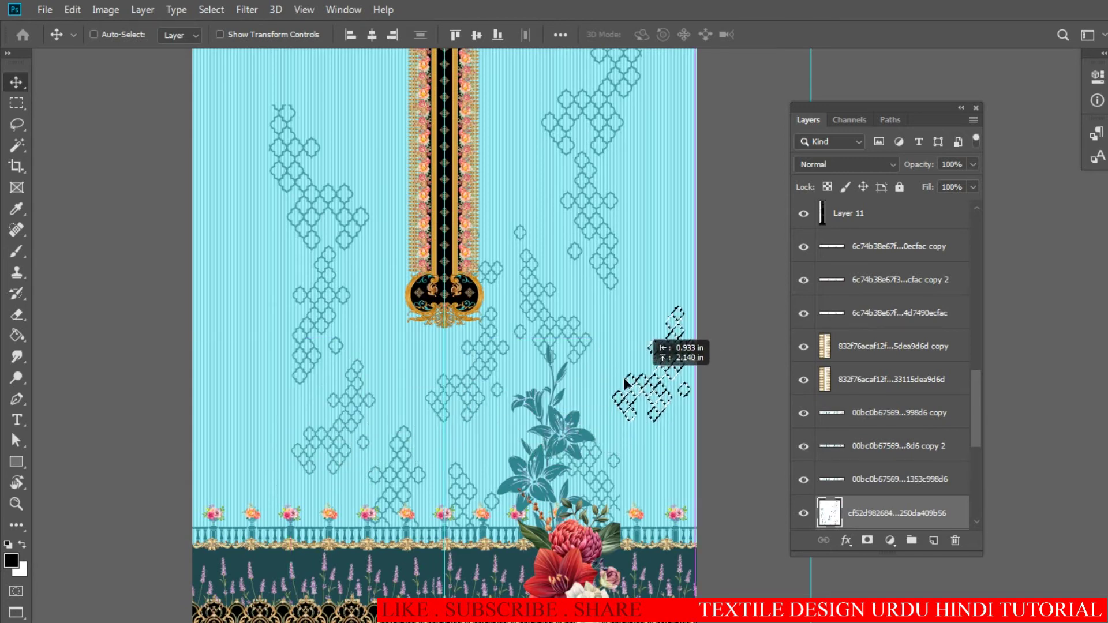
pyautogui.moveTo(601, 420); pyautogui.dragTo(724, 379)
pyautogui.moveTo(450, 389); pyautogui.dragTo(473, 397)
# - Lasso the stray lattice piece and delete it
pyautogui.press('l')
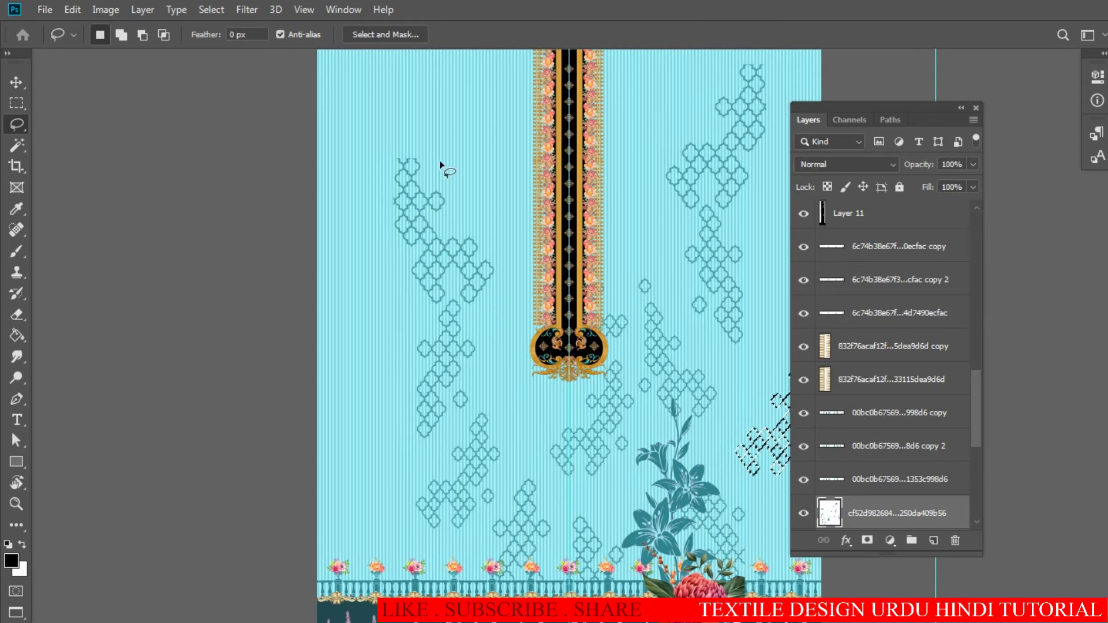
pyautogui.moveTo(393, 175); pyautogui.dragTo(511, 306)
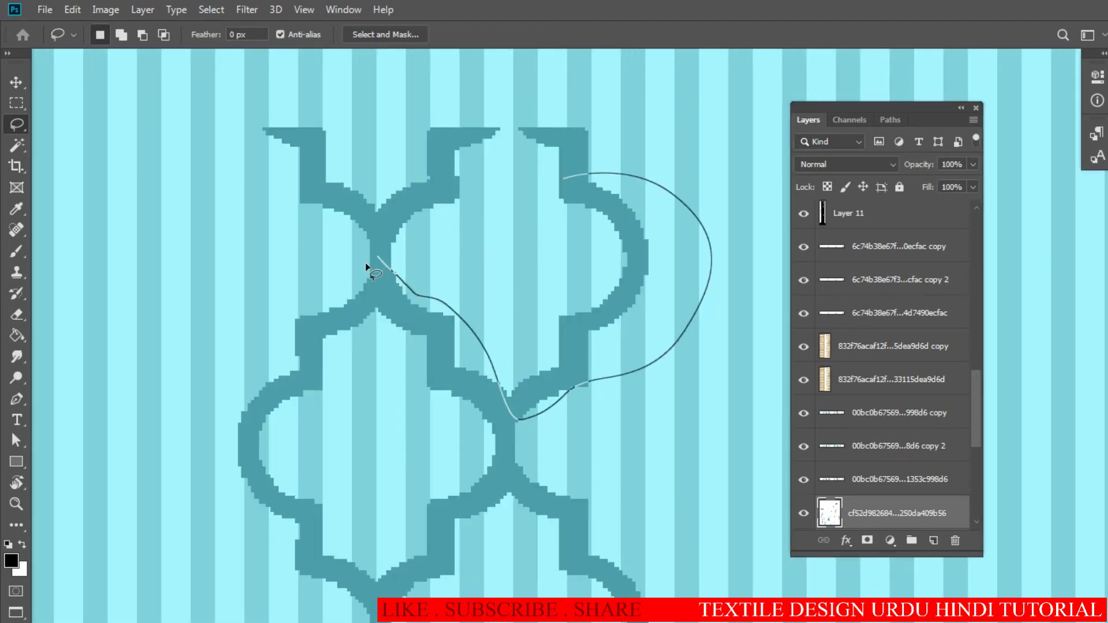
pyautogui.moveTo(731, 221); pyautogui.dragTo(730, 190)
pyautogui.press('Delete')
pyautogui.hotkey('ctrl', '-')
pyautogui.hotkey('ctrl', '-')
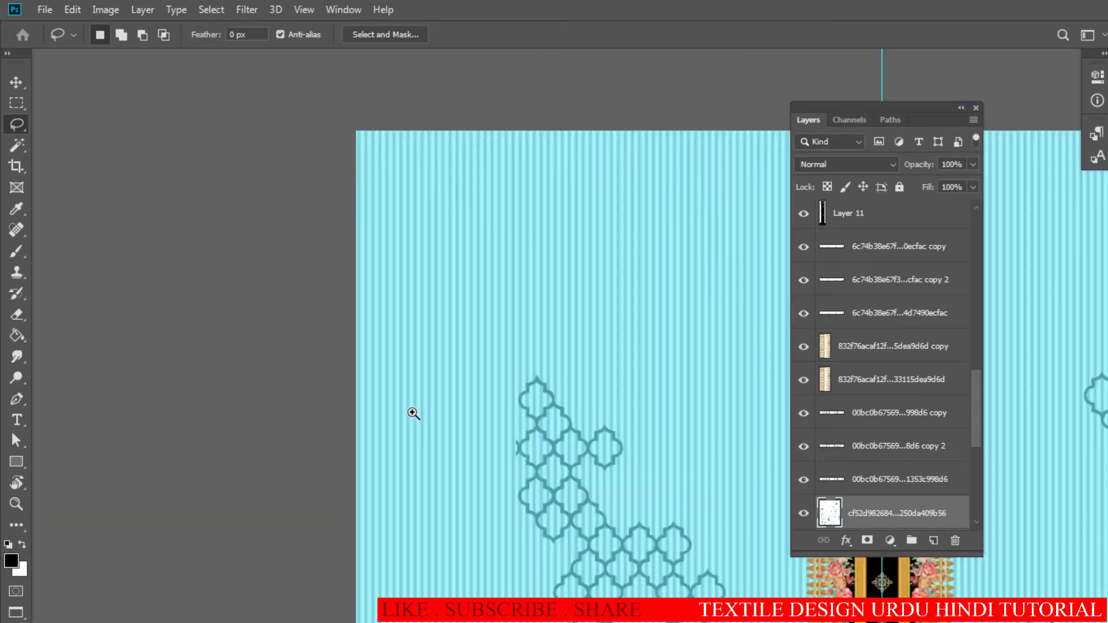
pyautogui.hotkey('ctrl', '-')
pyautogui.moveTo(500, 421); pyautogui.dragTo(512, 445)
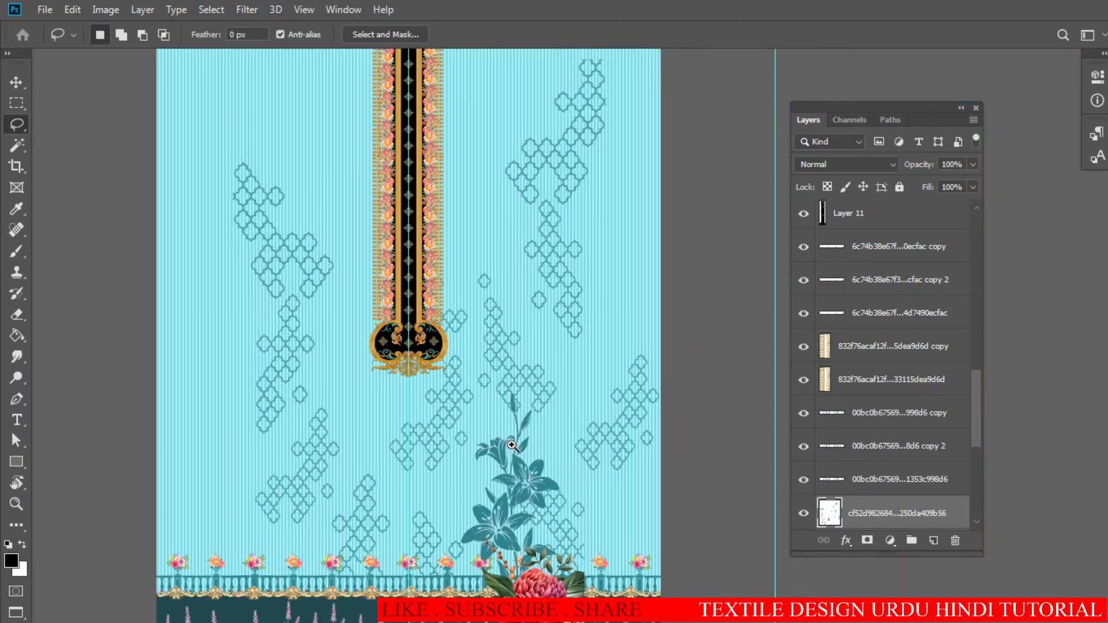
# - Select a lattice motif near the placket and drag a copy beside it
pyautogui.click(511, 445)
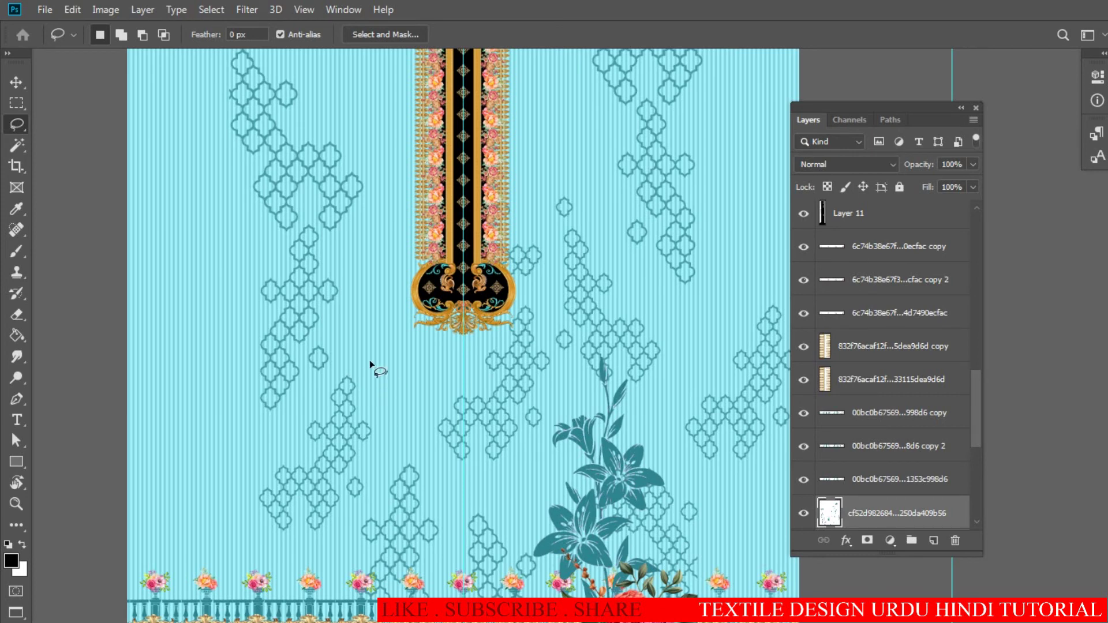
pyautogui.press('w')
pyautogui.moveTo(382, 415)
pyautogui.mouseDown()
pyautogui.moveTo(376, 421)
pyautogui.moveTo(505, 216)
pyautogui.moveTo(527, 230)
pyautogui.mouseUp()
pyautogui.keyDown('alt'); pyautogui.keyDown('shift'); pyautogui.click(346, 453); pyautogui.keyUp('shift'); pyautogui.keyUp('alt')
pyautogui.press('v')
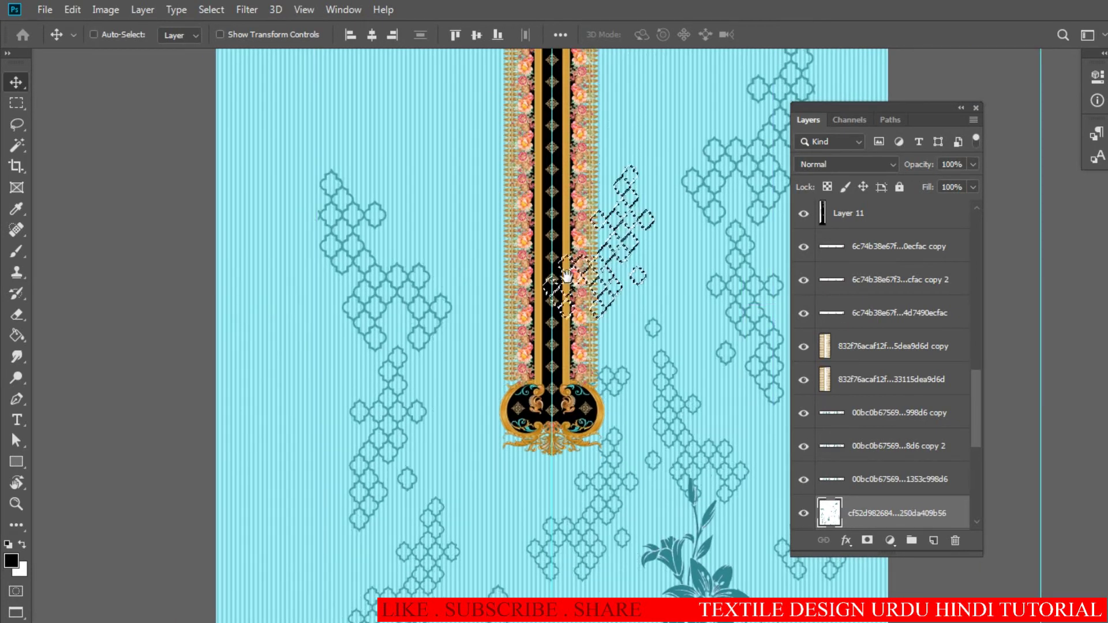
pyautogui.moveTo(605, 266)
pyautogui.mouseDown()
pyautogui.moveTo(659, 328)
pyautogui.moveTo(520, 254)
pyautogui.moveTo(618, 334)
pyautogui.moveTo(372, 343)
pyautogui.mouseUp()
# - Rotate the lattice copy 180° and move it into the empty upper left
pyautogui.scroll(2, 619, 333)
pyautogui.scroll(2, 621, 333)
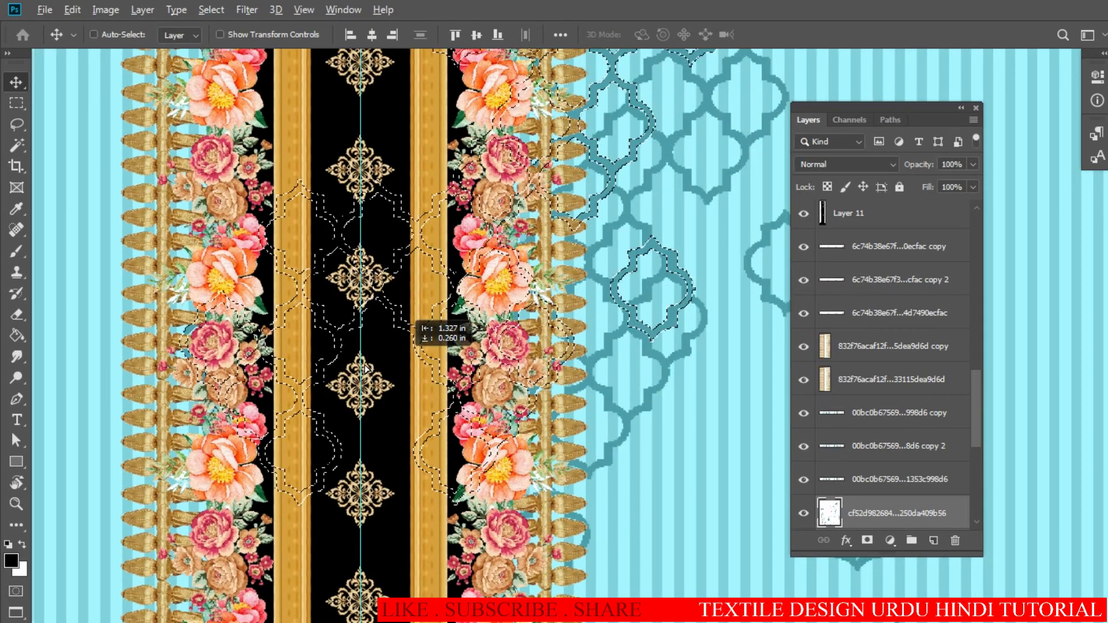
pyautogui.scroll(-2, 372, 342)
pyautogui.scroll(-2, 372, 342)
pyautogui.scroll(-1, 372, 342)
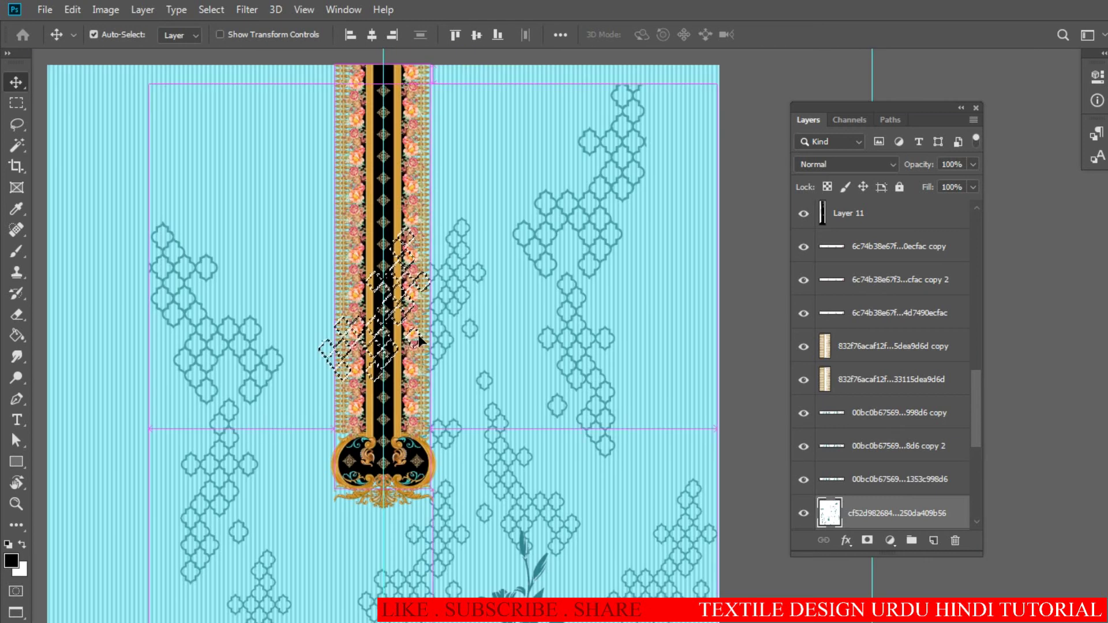
pyautogui.hotkey('ctrl', 't')
pyautogui.rightClick(383, 277)
pyautogui.click(439, 424)
pyautogui.press('Return')
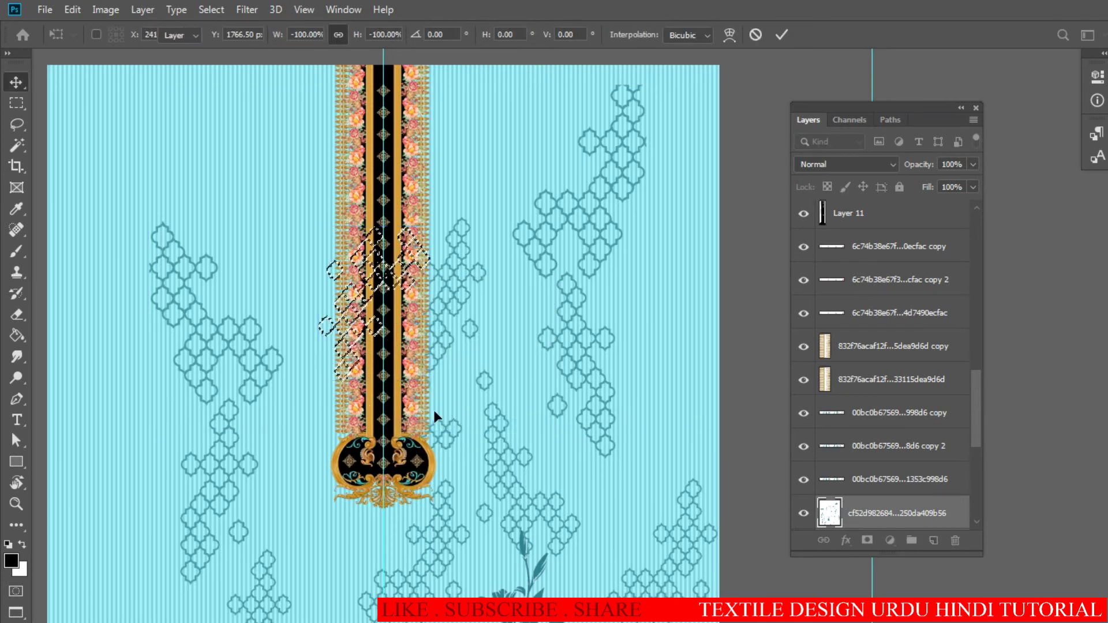
pyautogui.moveTo(341, 375); pyautogui.dragTo(259, 216)
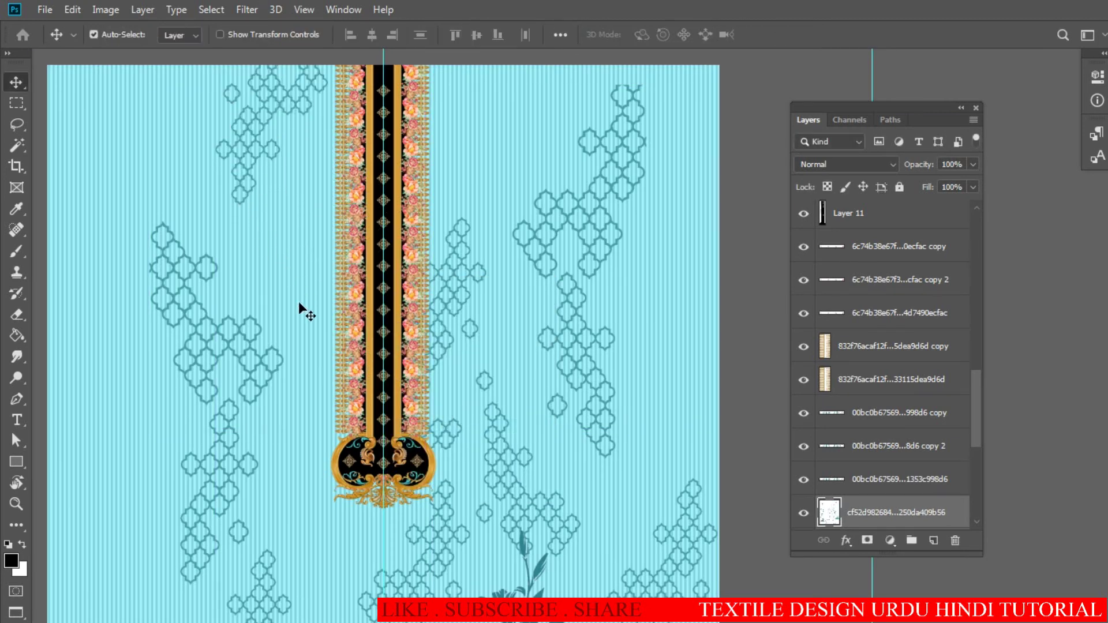
pyautogui.scroll(-2, 299, 301)
pyautogui.scroll(1, 432, 375)
pyautogui.scroll(1, 388, 400)
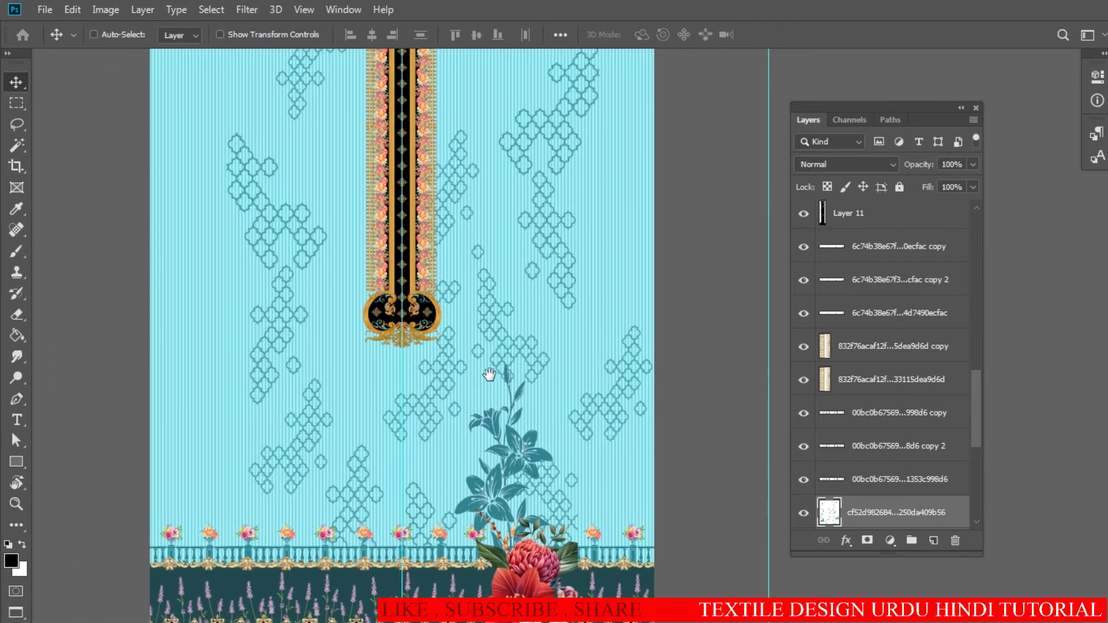
pyautogui.scroll(-1, 312, 398)
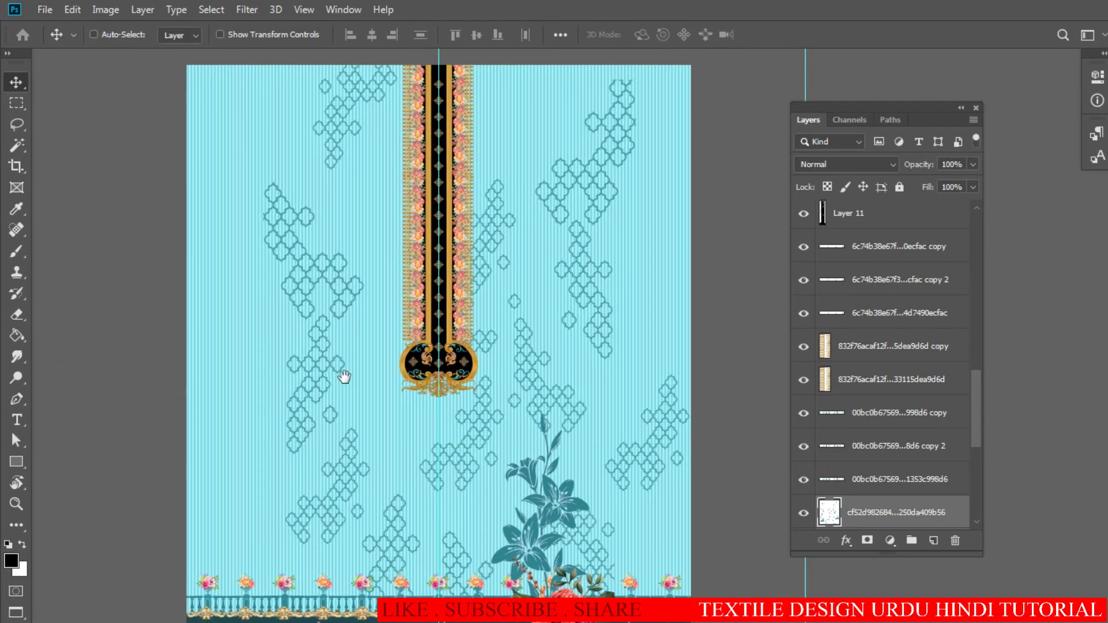
# - Lasso the upper-right lattice motif and drag a copy to the lower left
pyautogui.scroll(1, 375, 373)
pyautogui.moveTo(390, 372); pyautogui.dragTo(367, 404)
pyautogui.press('l')
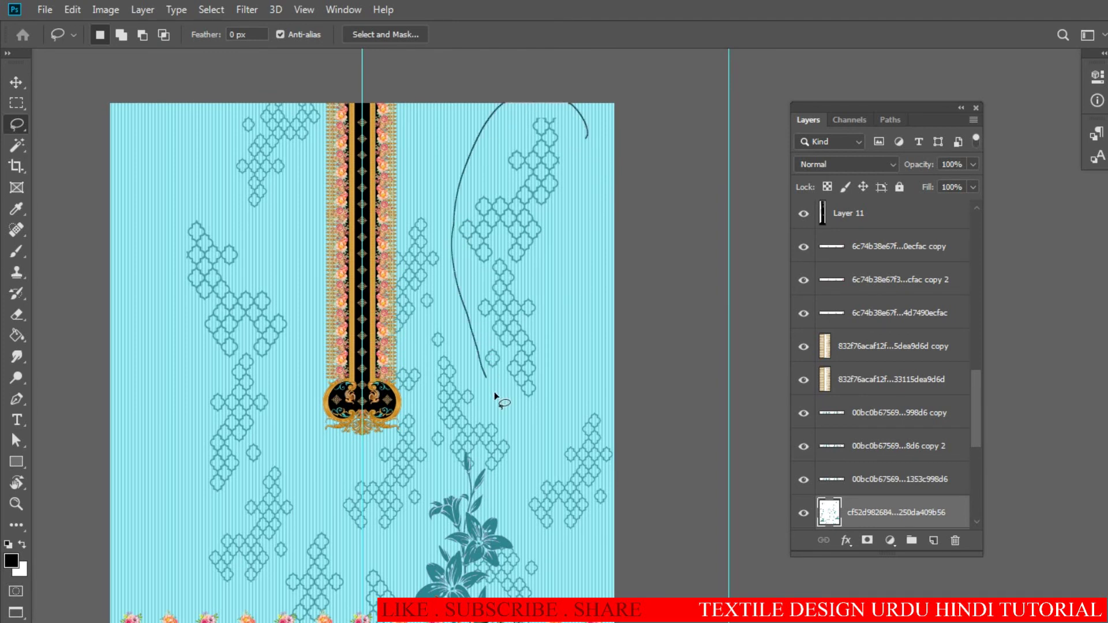
pyautogui.moveTo(535, 362); pyautogui.dragTo(568, 392)
pyautogui.press('v')
pyautogui.moveTo(496, 305); pyautogui.dragTo(496, 289)
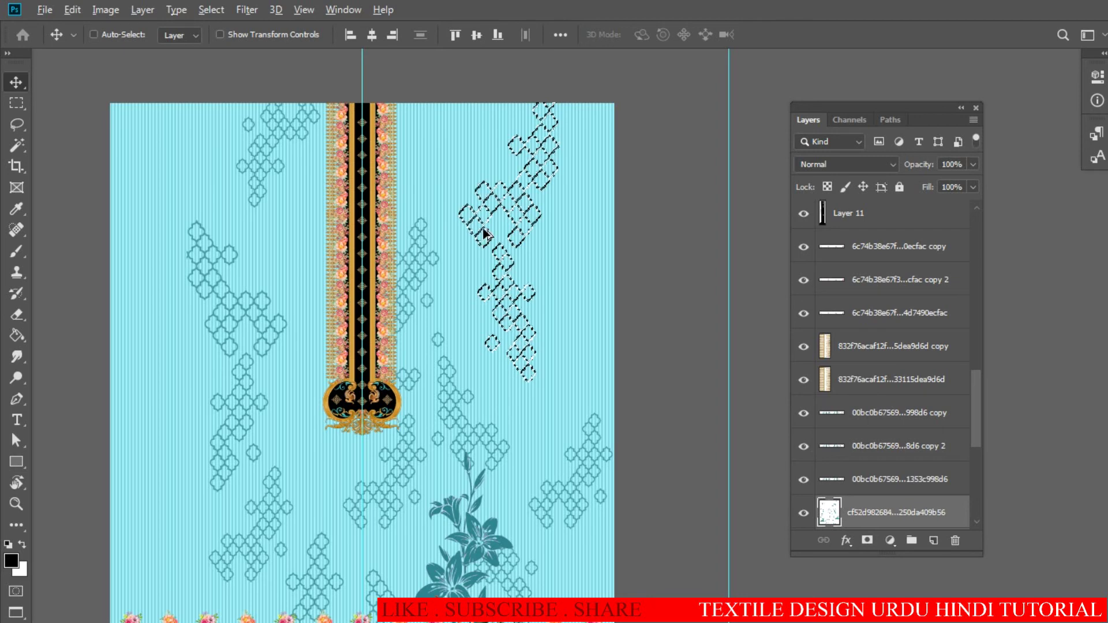
pyautogui.moveTo(484, 236); pyautogui.dragTo(180, 513)
pyautogui.moveTo(261, 507)
pyautogui.mouseDown()
pyautogui.moveTo(335, 363)
pyautogui.moveTo(275, 391)
pyautogui.mouseUp()
# - Rotate the copied motif 180°, raise it slightly, commit, and deselect
pyautogui.hotkey('ctrl', 't')
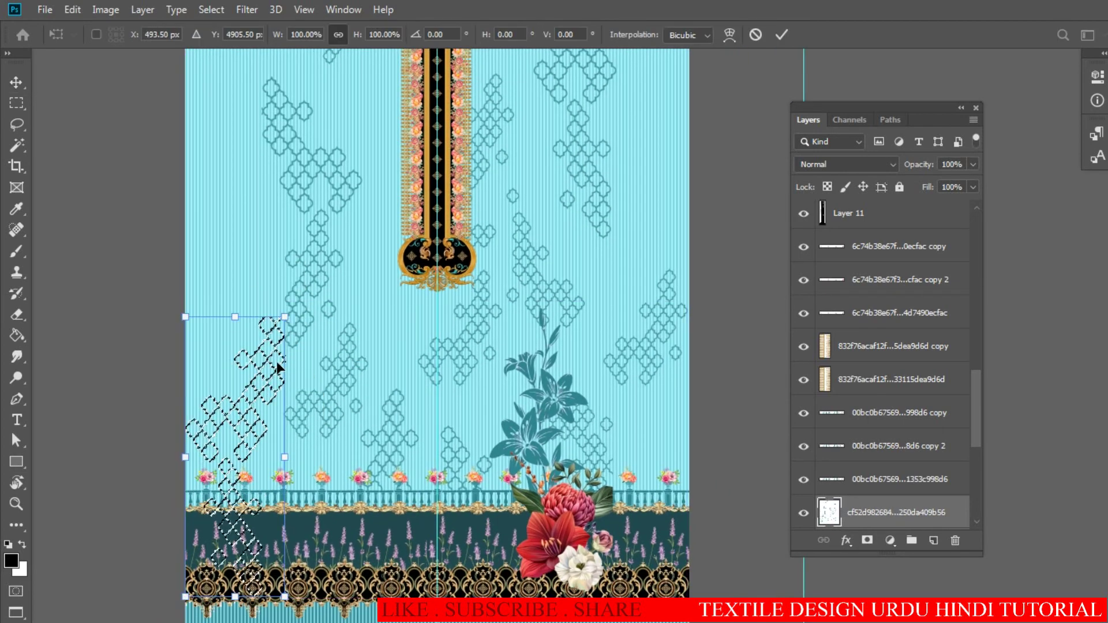
pyautogui.rightClick(360, 362)
pyautogui.click(369, 446)
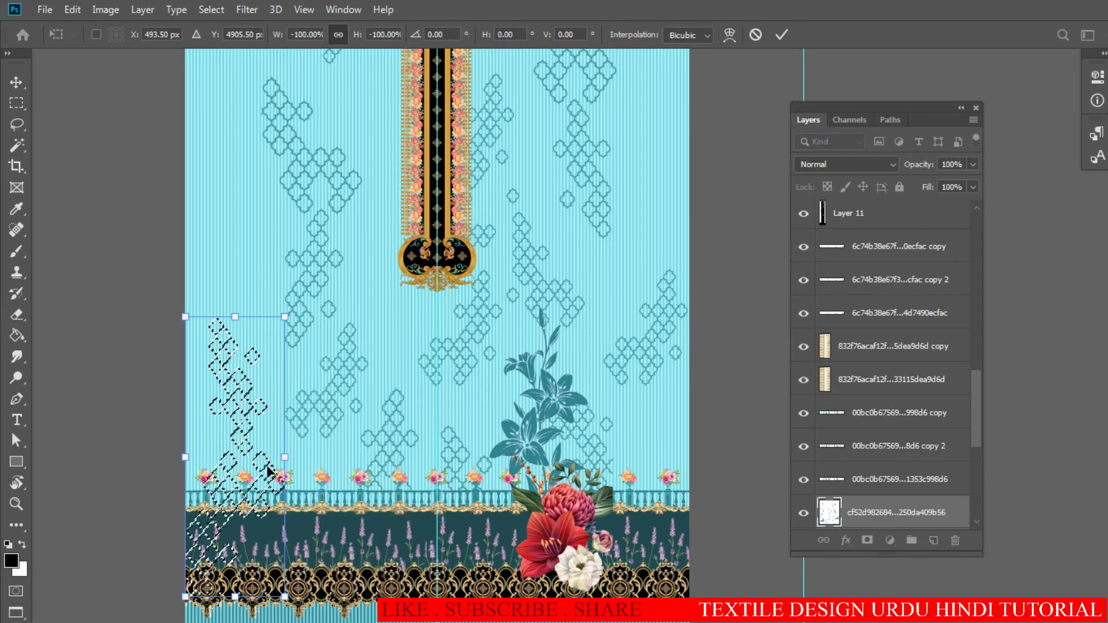
pyautogui.moveTo(267, 465); pyautogui.dragTo(261, 417)
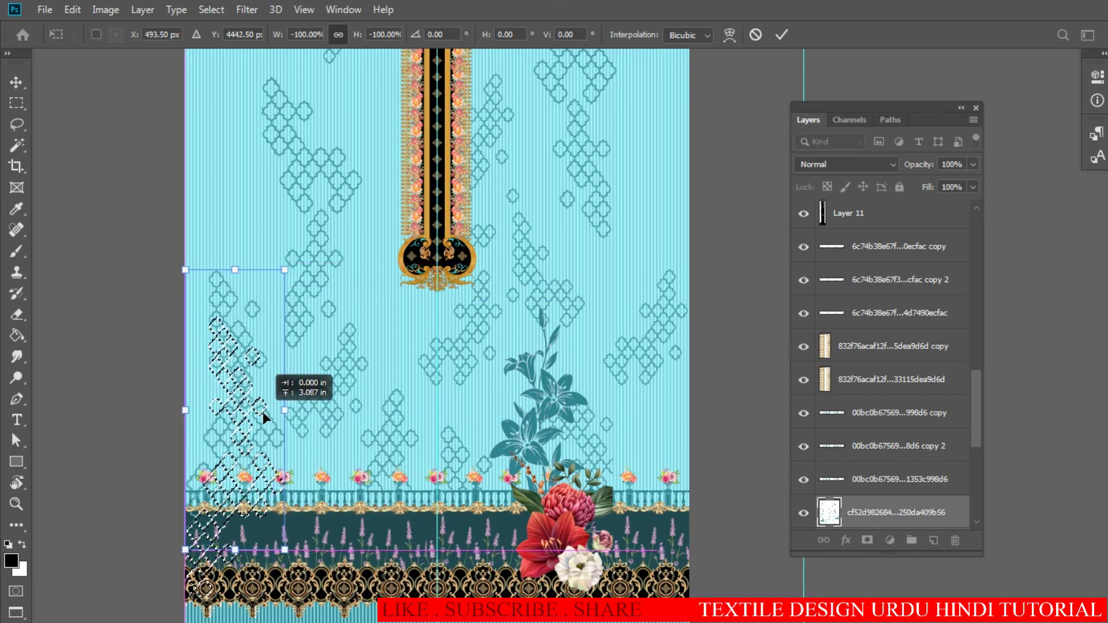
pyautogui.press('Return')
pyautogui.hotkey('ctrl', 'd')
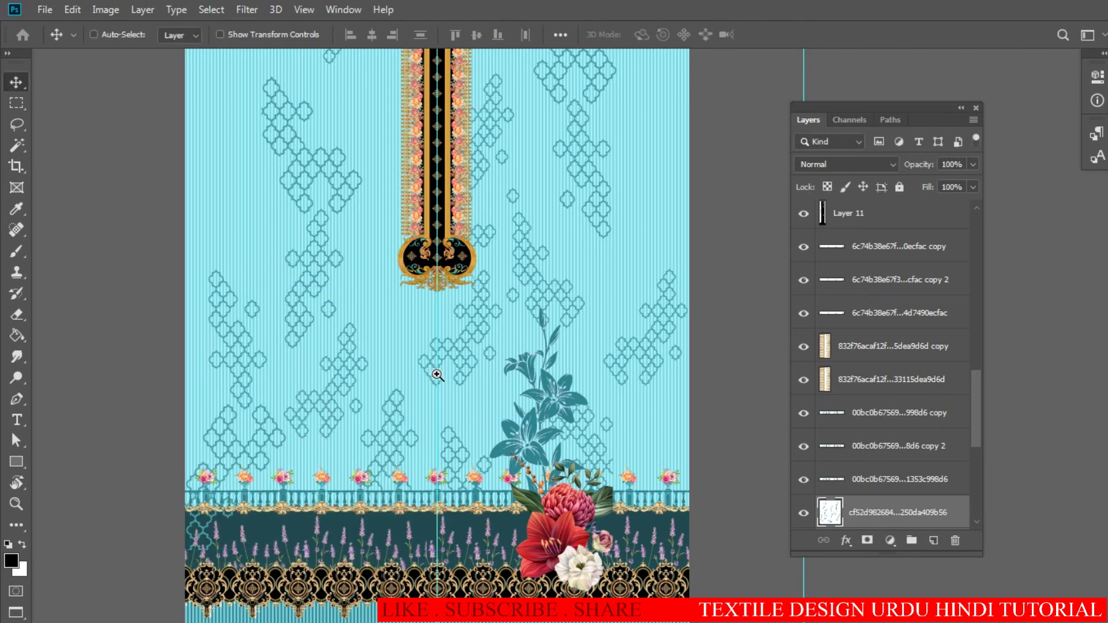
pyautogui.scroll(2, 341, 379)
pyautogui.scroll(1, 396, 383)
pyautogui.scroll(1, 403, 398)
# - Copy one small lattice shape twice into the open aqua gap below the placket medallion
pyautogui.moveTo(404, 398); pyautogui.dragTo(421, 411)
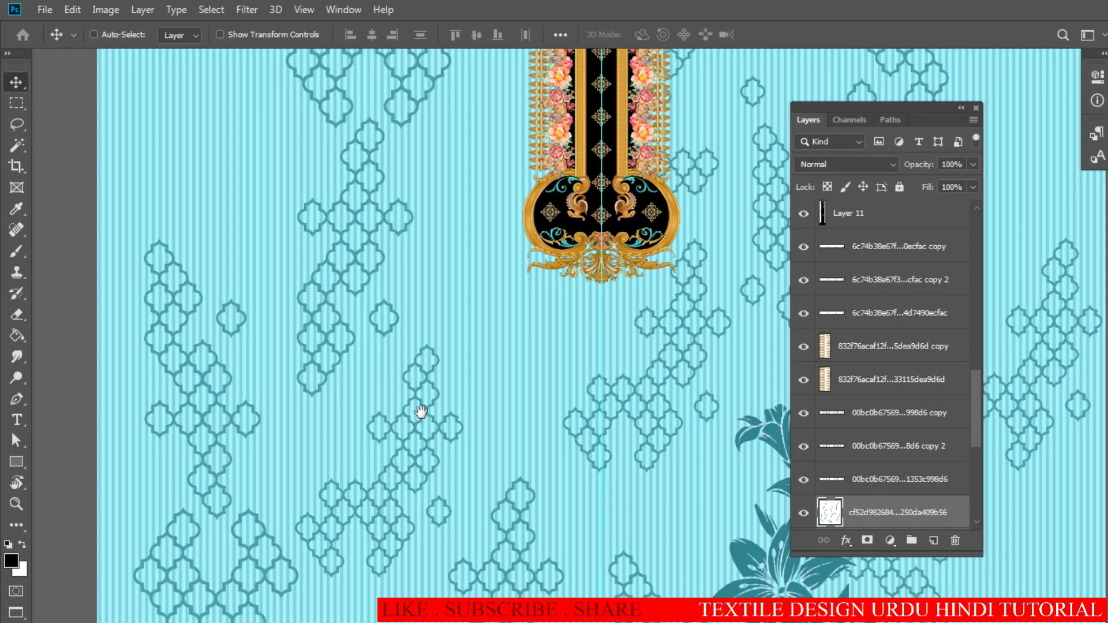
pyautogui.press('l')
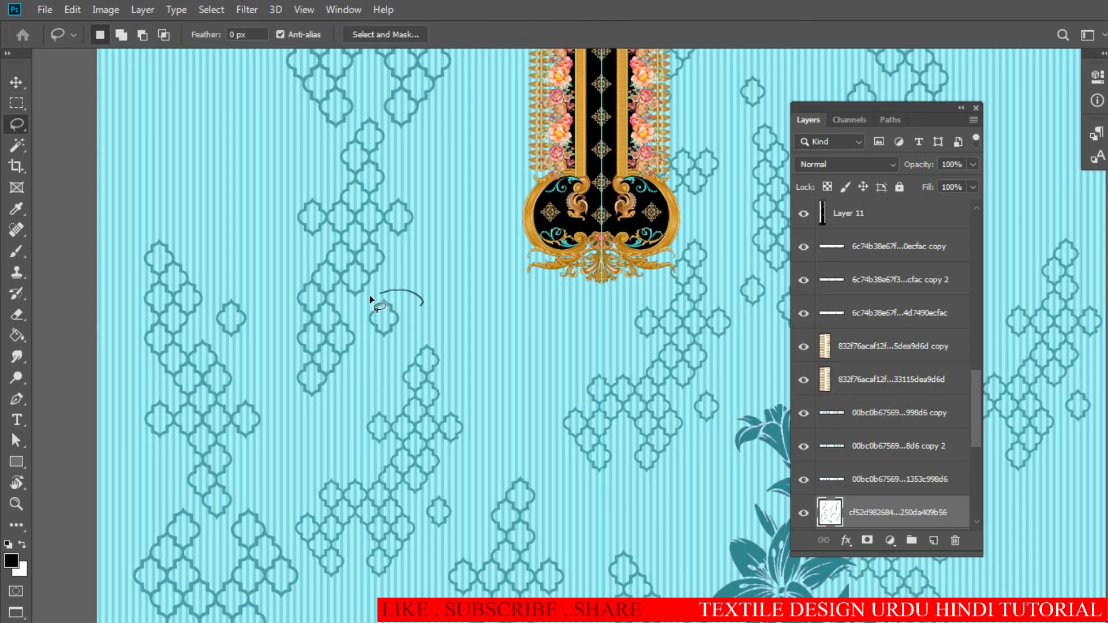
pyautogui.press('v')
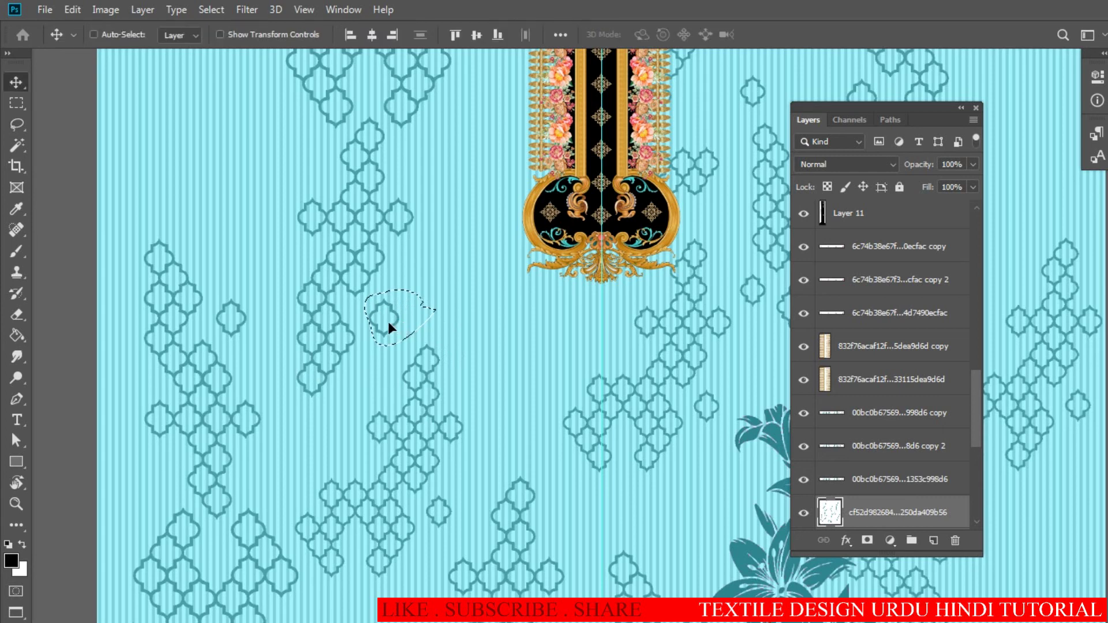
pyautogui.click(532, 322)
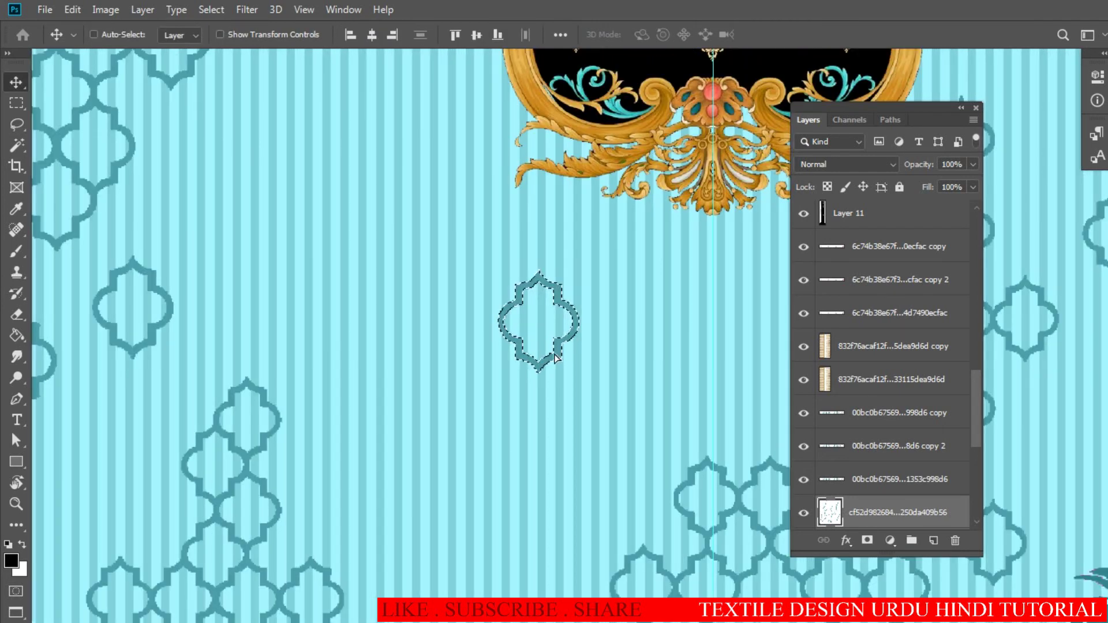
pyautogui.moveTo(556, 358); pyautogui.dragTo(477, 304)
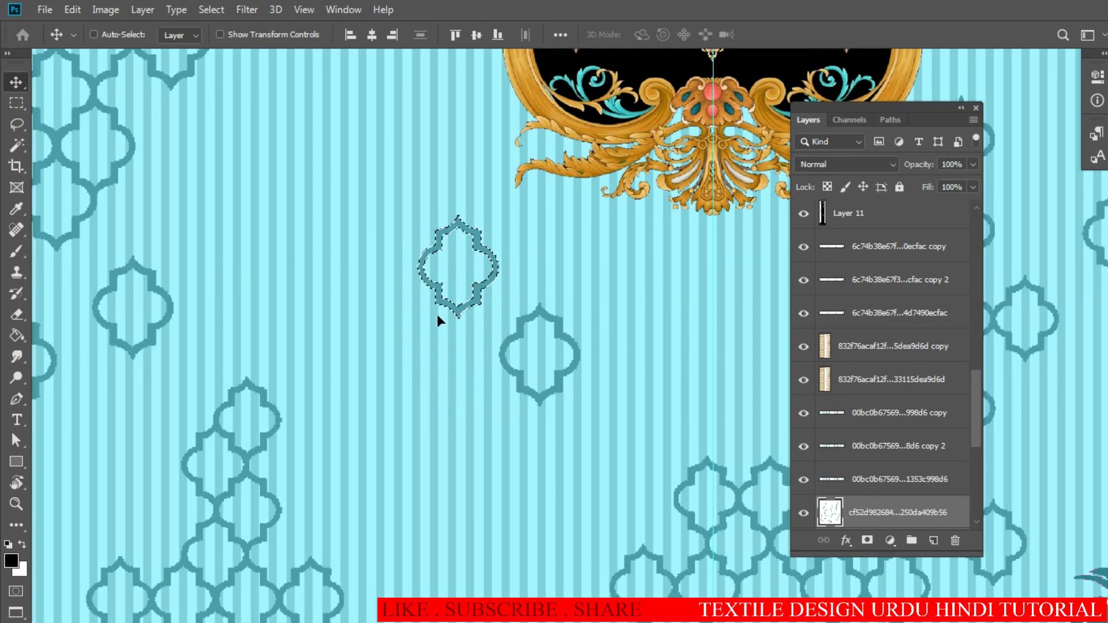
pyautogui.moveTo(481, 304); pyautogui.dragTo(461, 415)
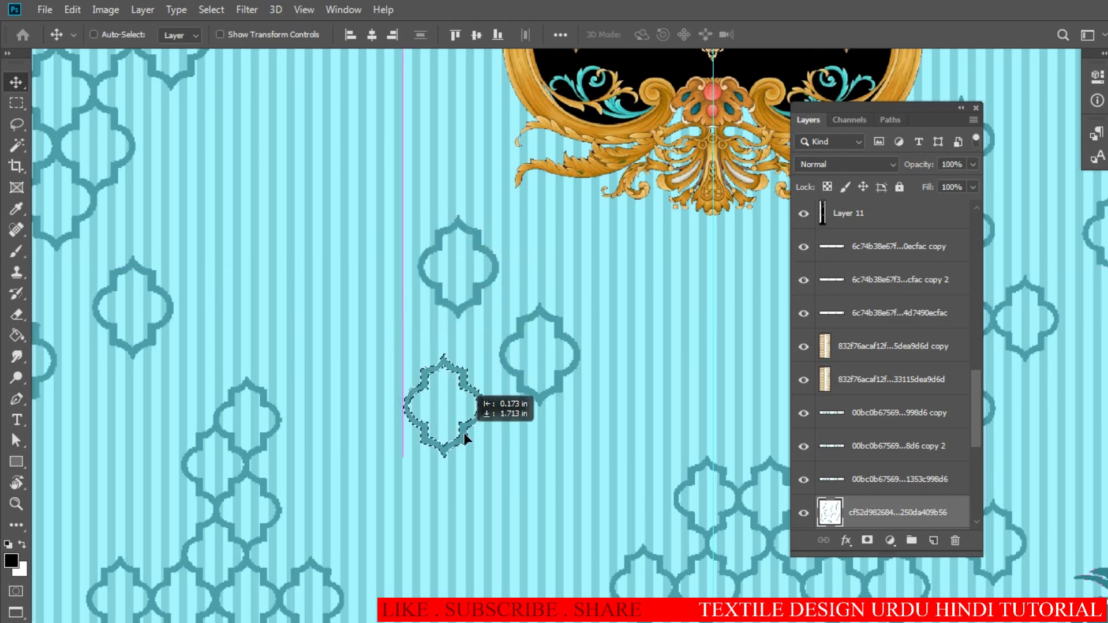
pyautogui.scroll(-2, 457, 383)
pyautogui.scroll(3, 470, 384)
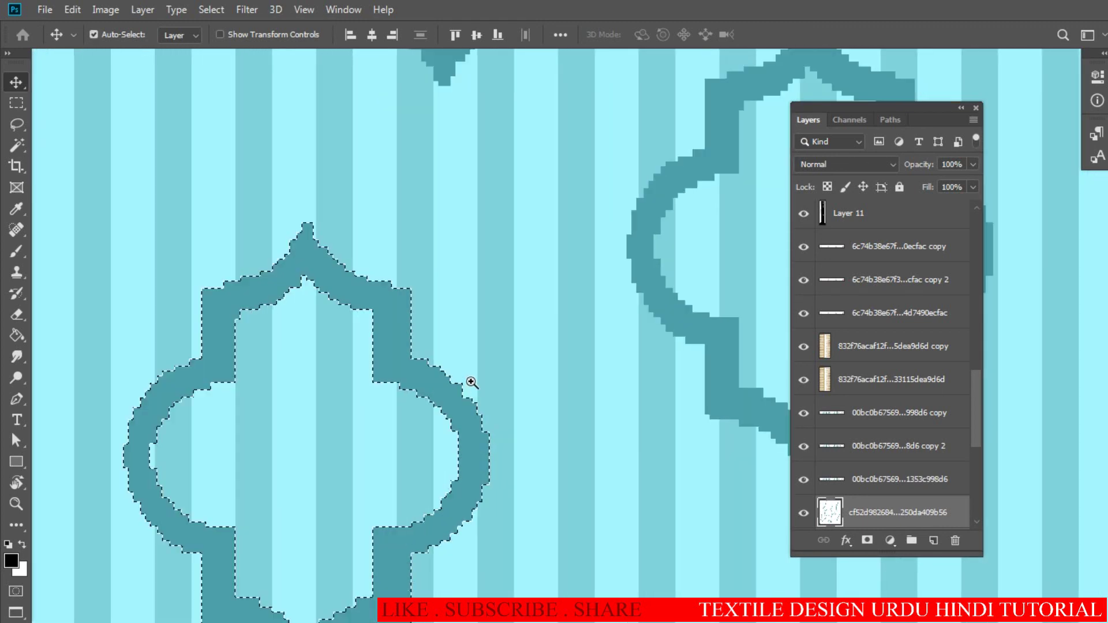
pyautogui.scroll(-3, 465, 353)
pyautogui.scroll(-2, 469, 356)
pyautogui.scroll(-2, 468, 355)
pyautogui.scroll(-2, 458, 354)
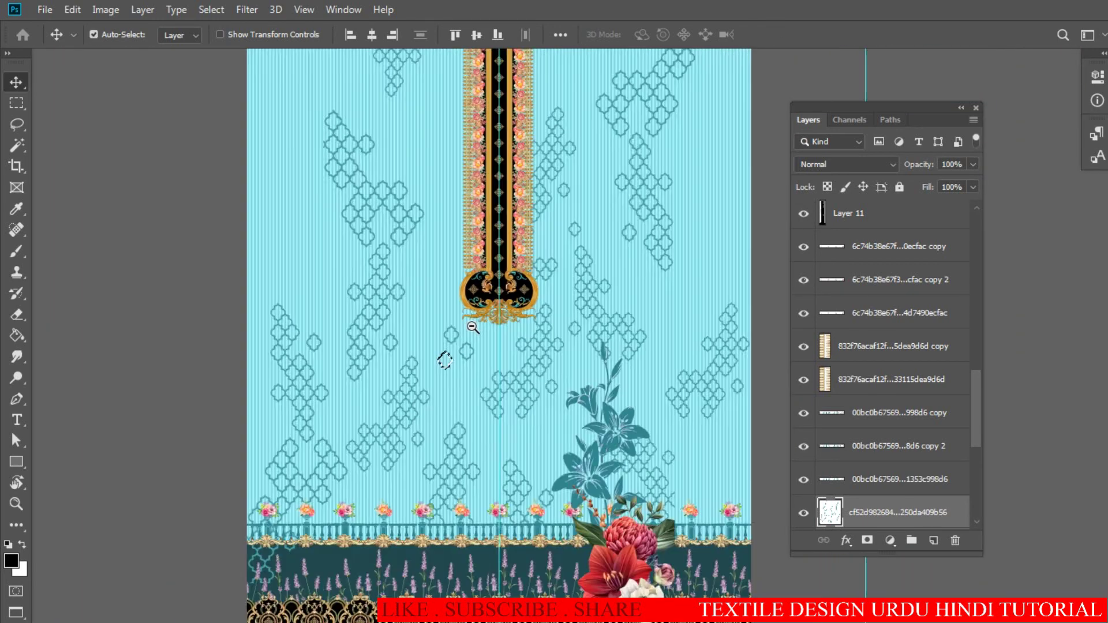
pyautogui.scroll(-1, 445, 361)
pyautogui.scroll(1, 472, 358)
pyautogui.scroll(-1, 468, 346)
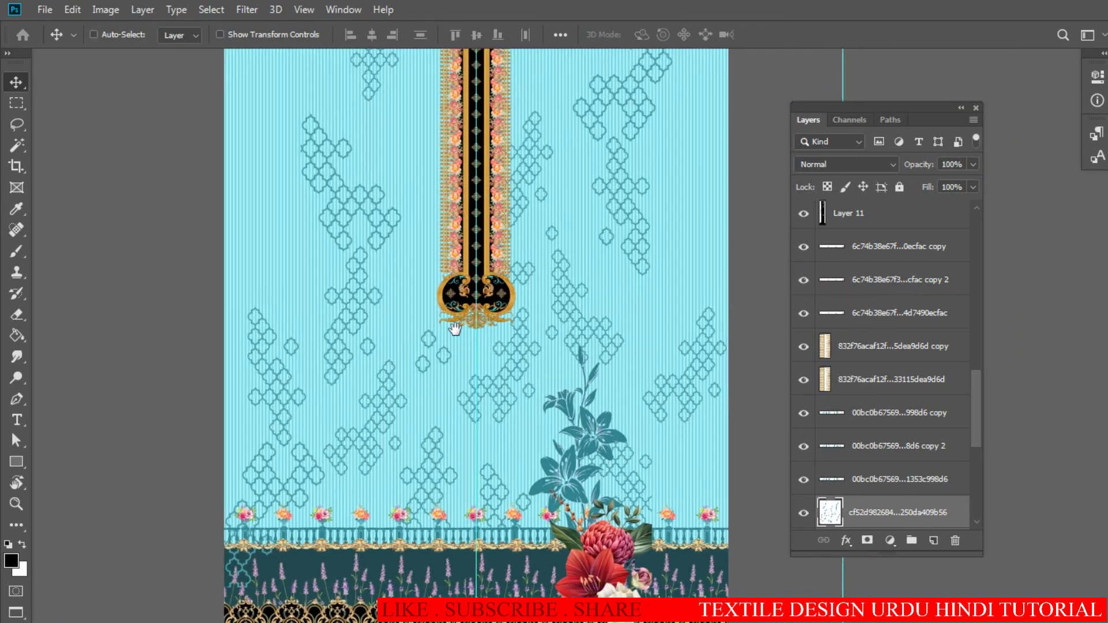
pyautogui.scroll(-1, 479, 346)
pyautogui.scroll(-1, 494, 347)
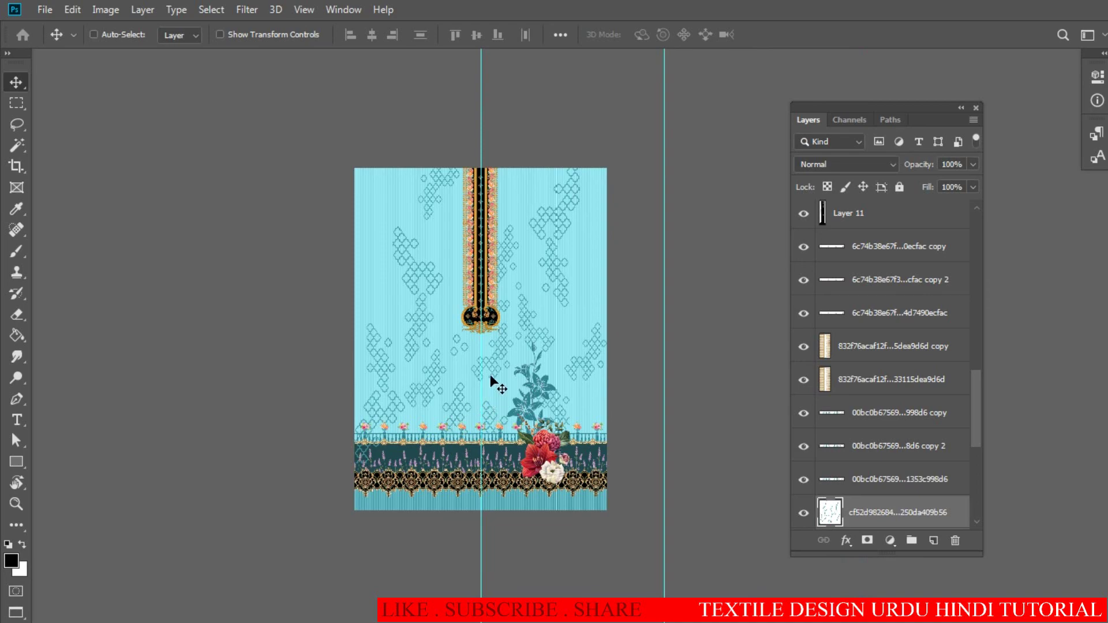